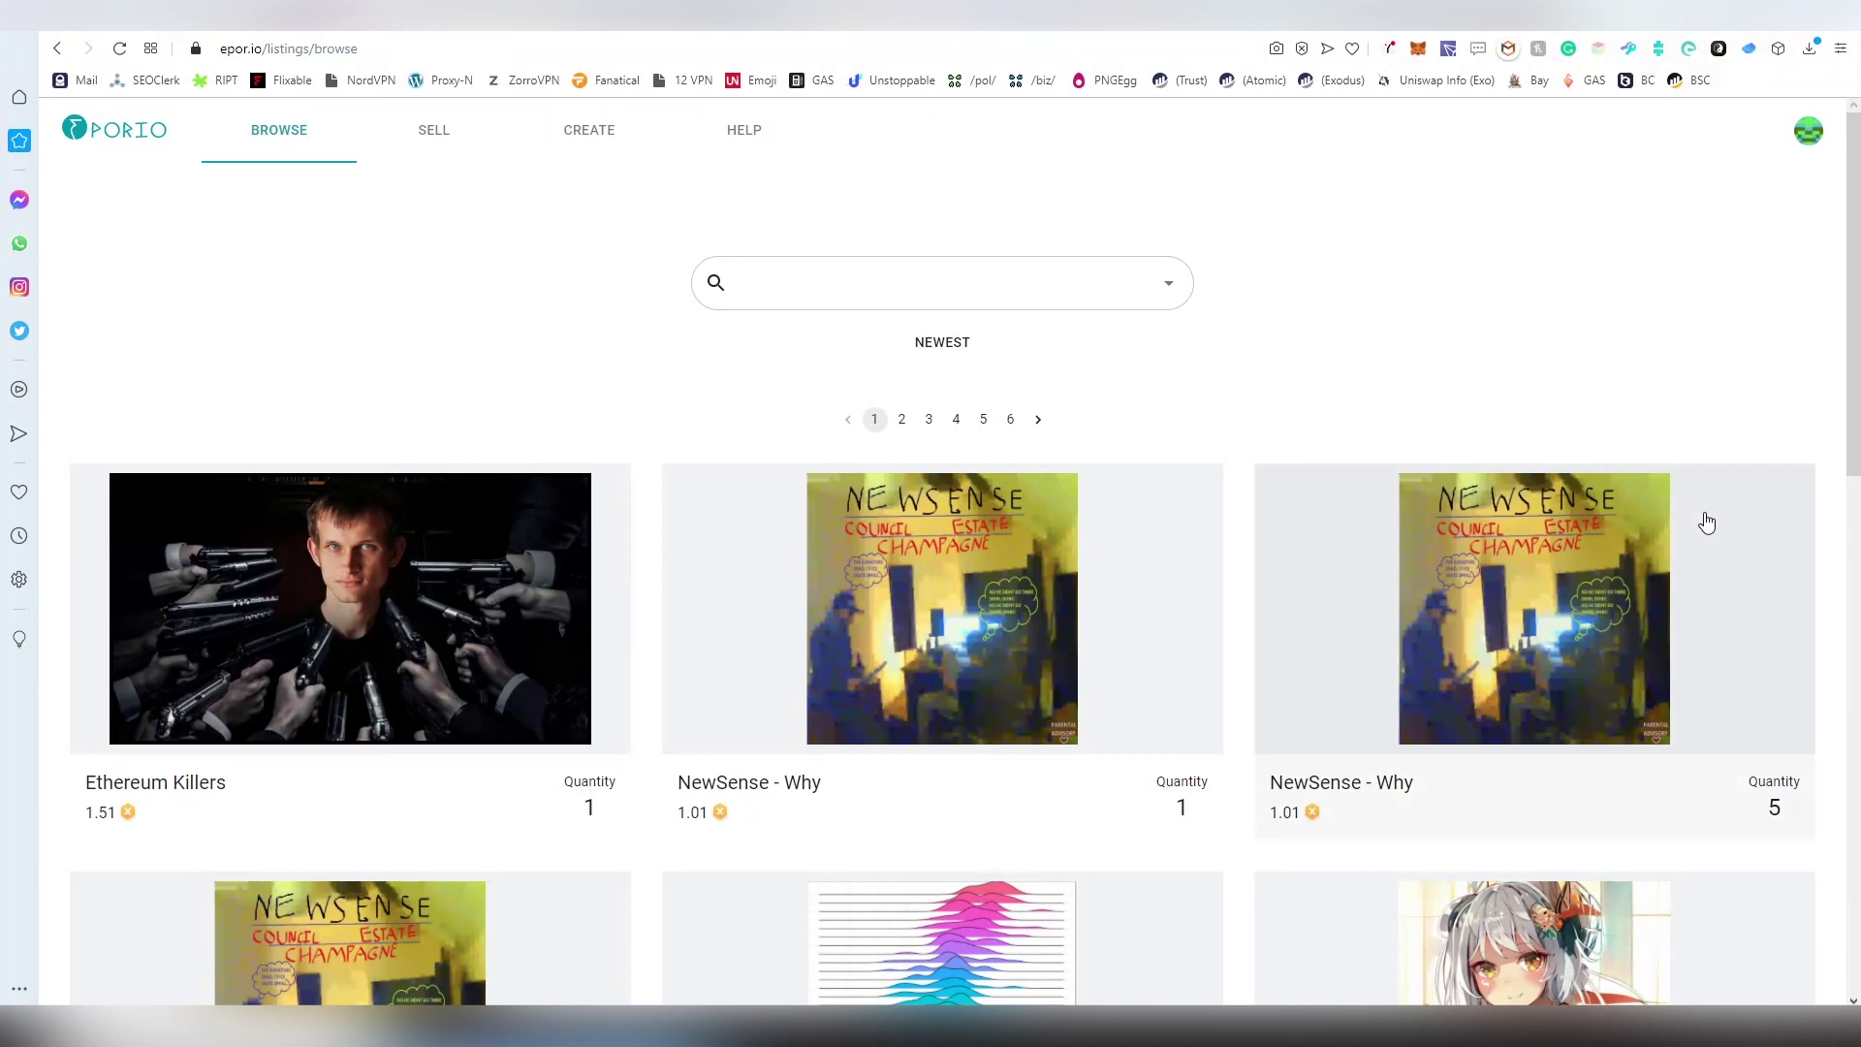
Check the selected network and balance in the MetaMask wallet.
{"action": "left_click", "coordinate": [1426, 60]}
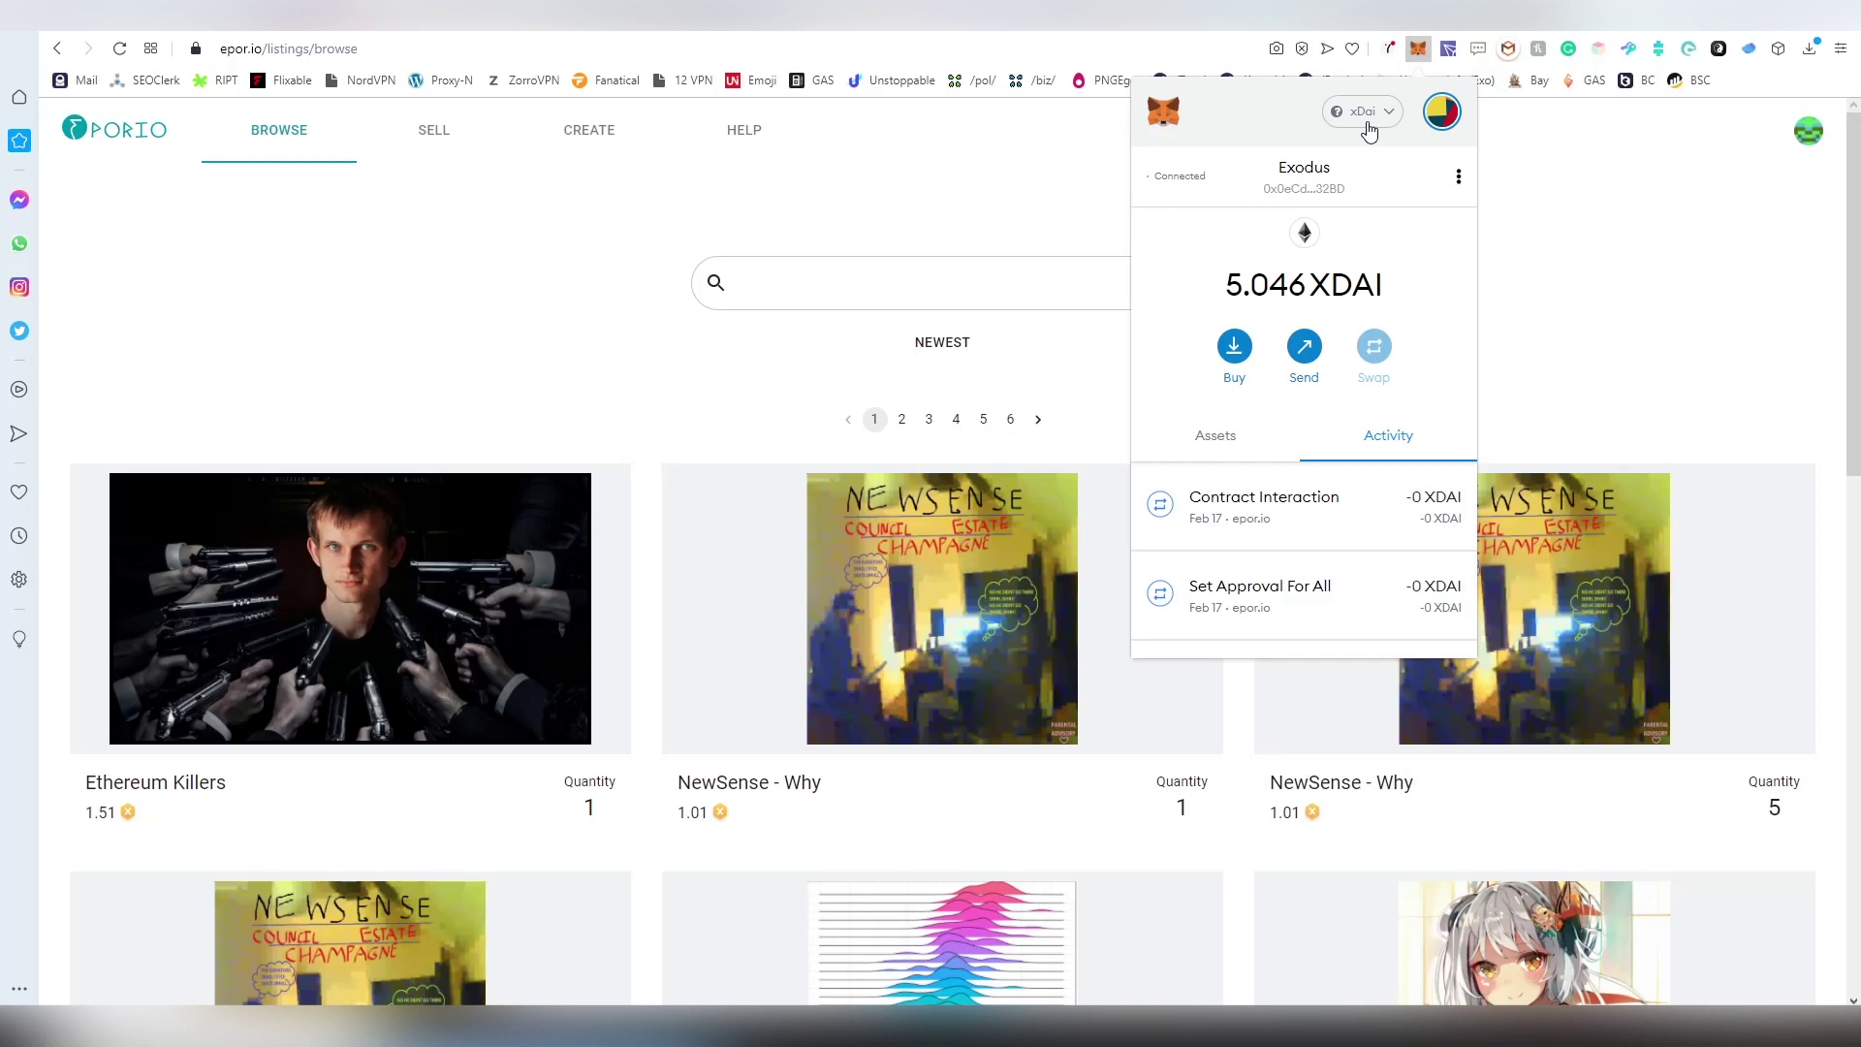
{"action": "left_click", "coordinate": [611, 268]}
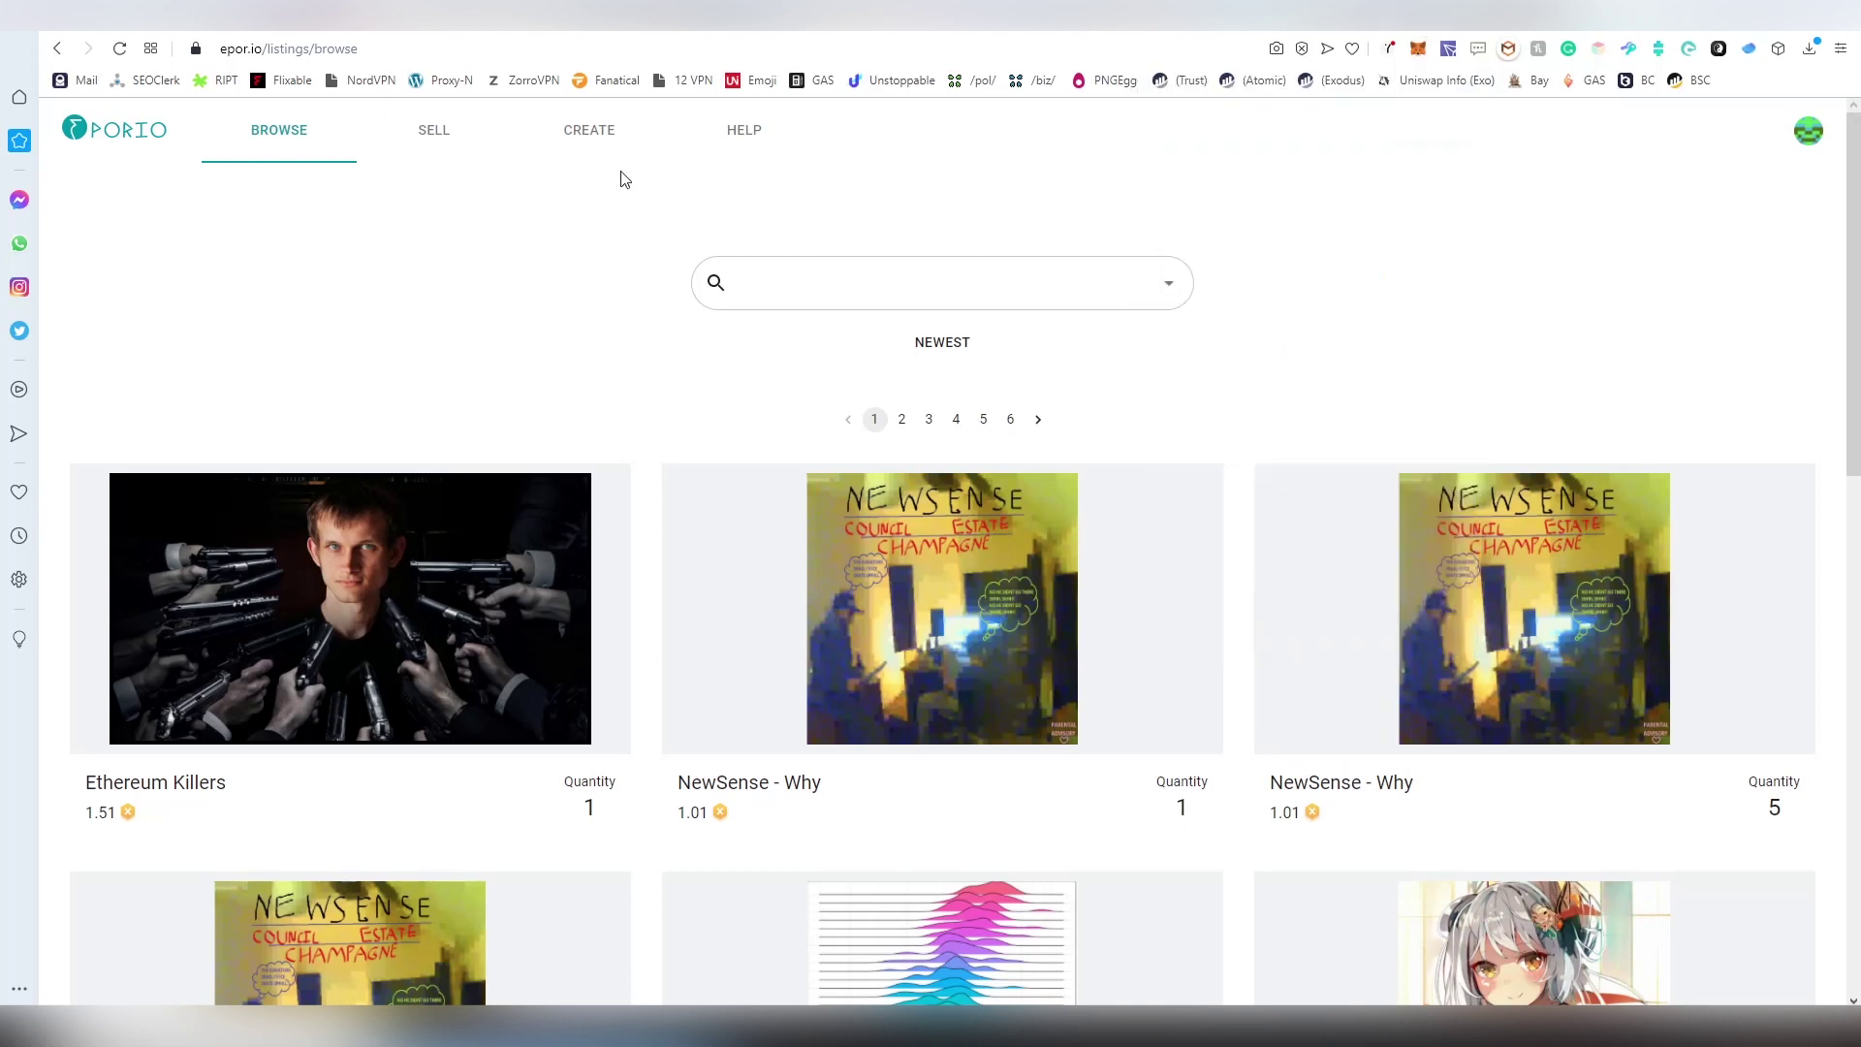
Start creating an NFT, load the Ligerpoker image from the Desktop as its art, and continue to the details.
{"action": "left_click", "coordinate": [584, 151]}
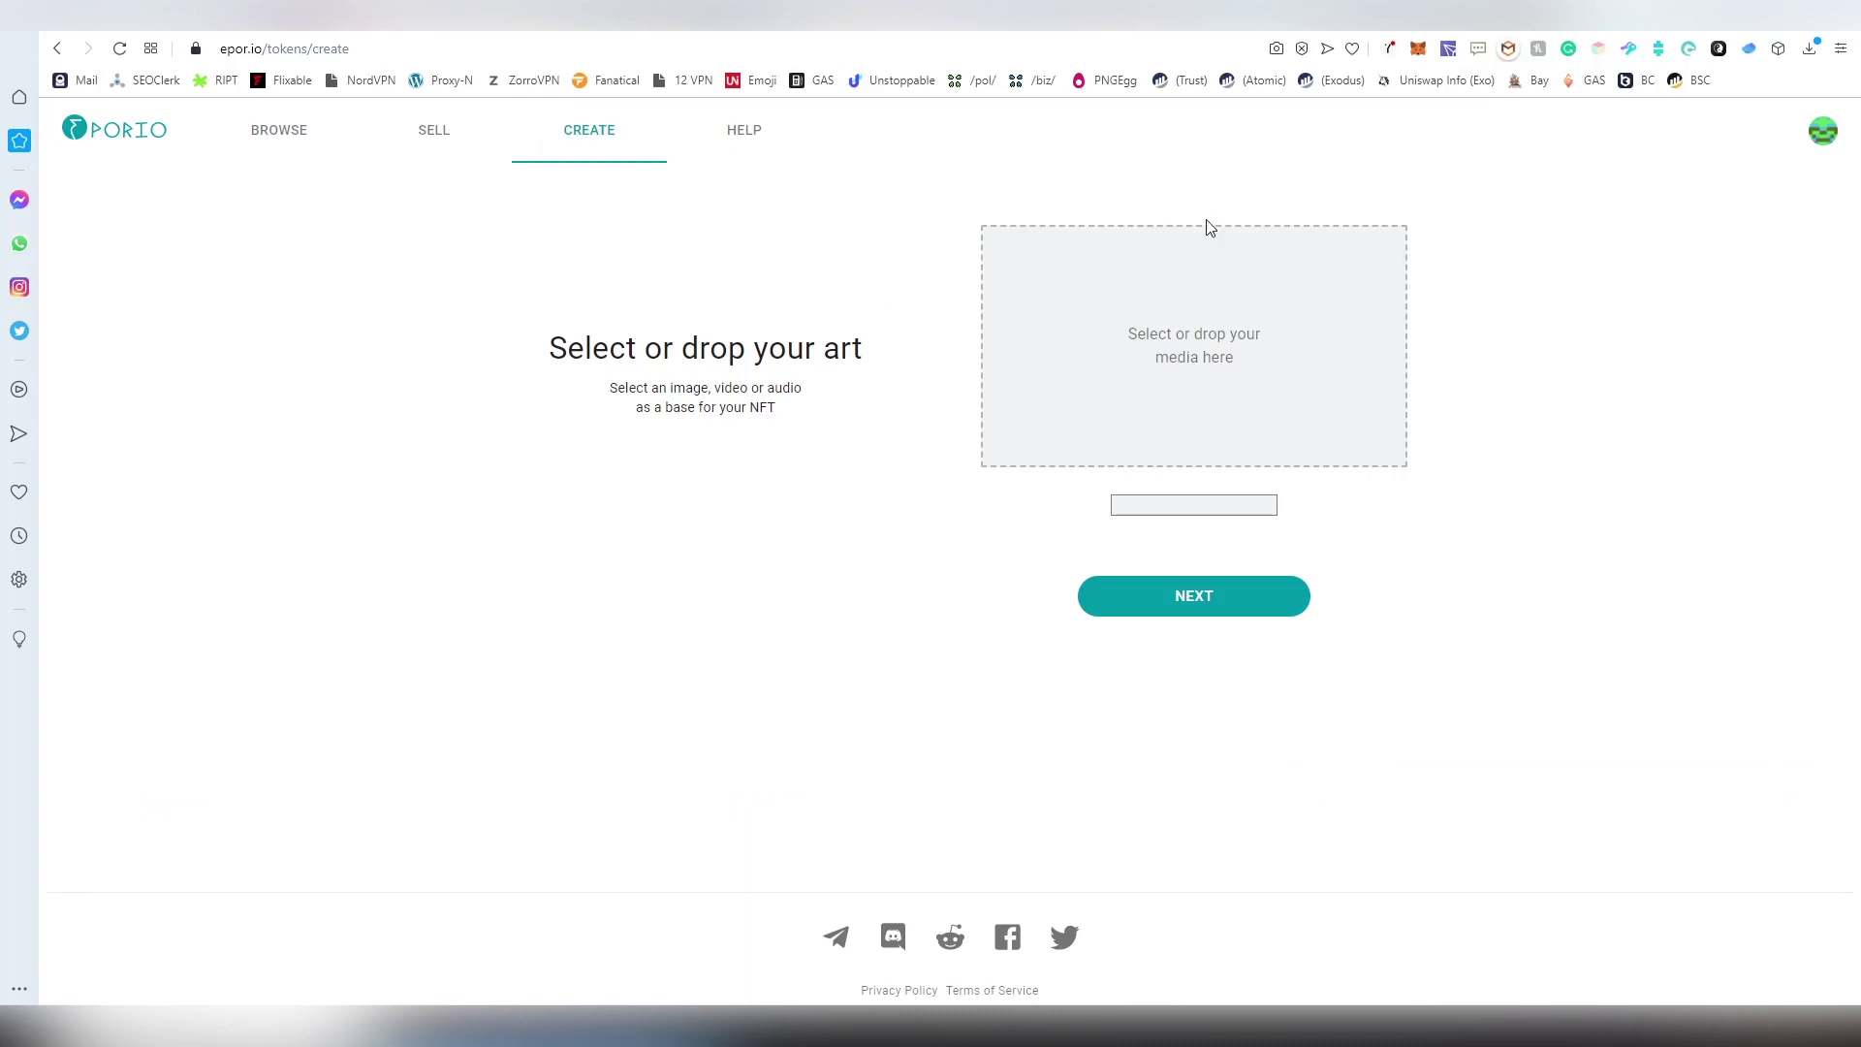
{"action": "left_click", "coordinate": [1167, 366]}
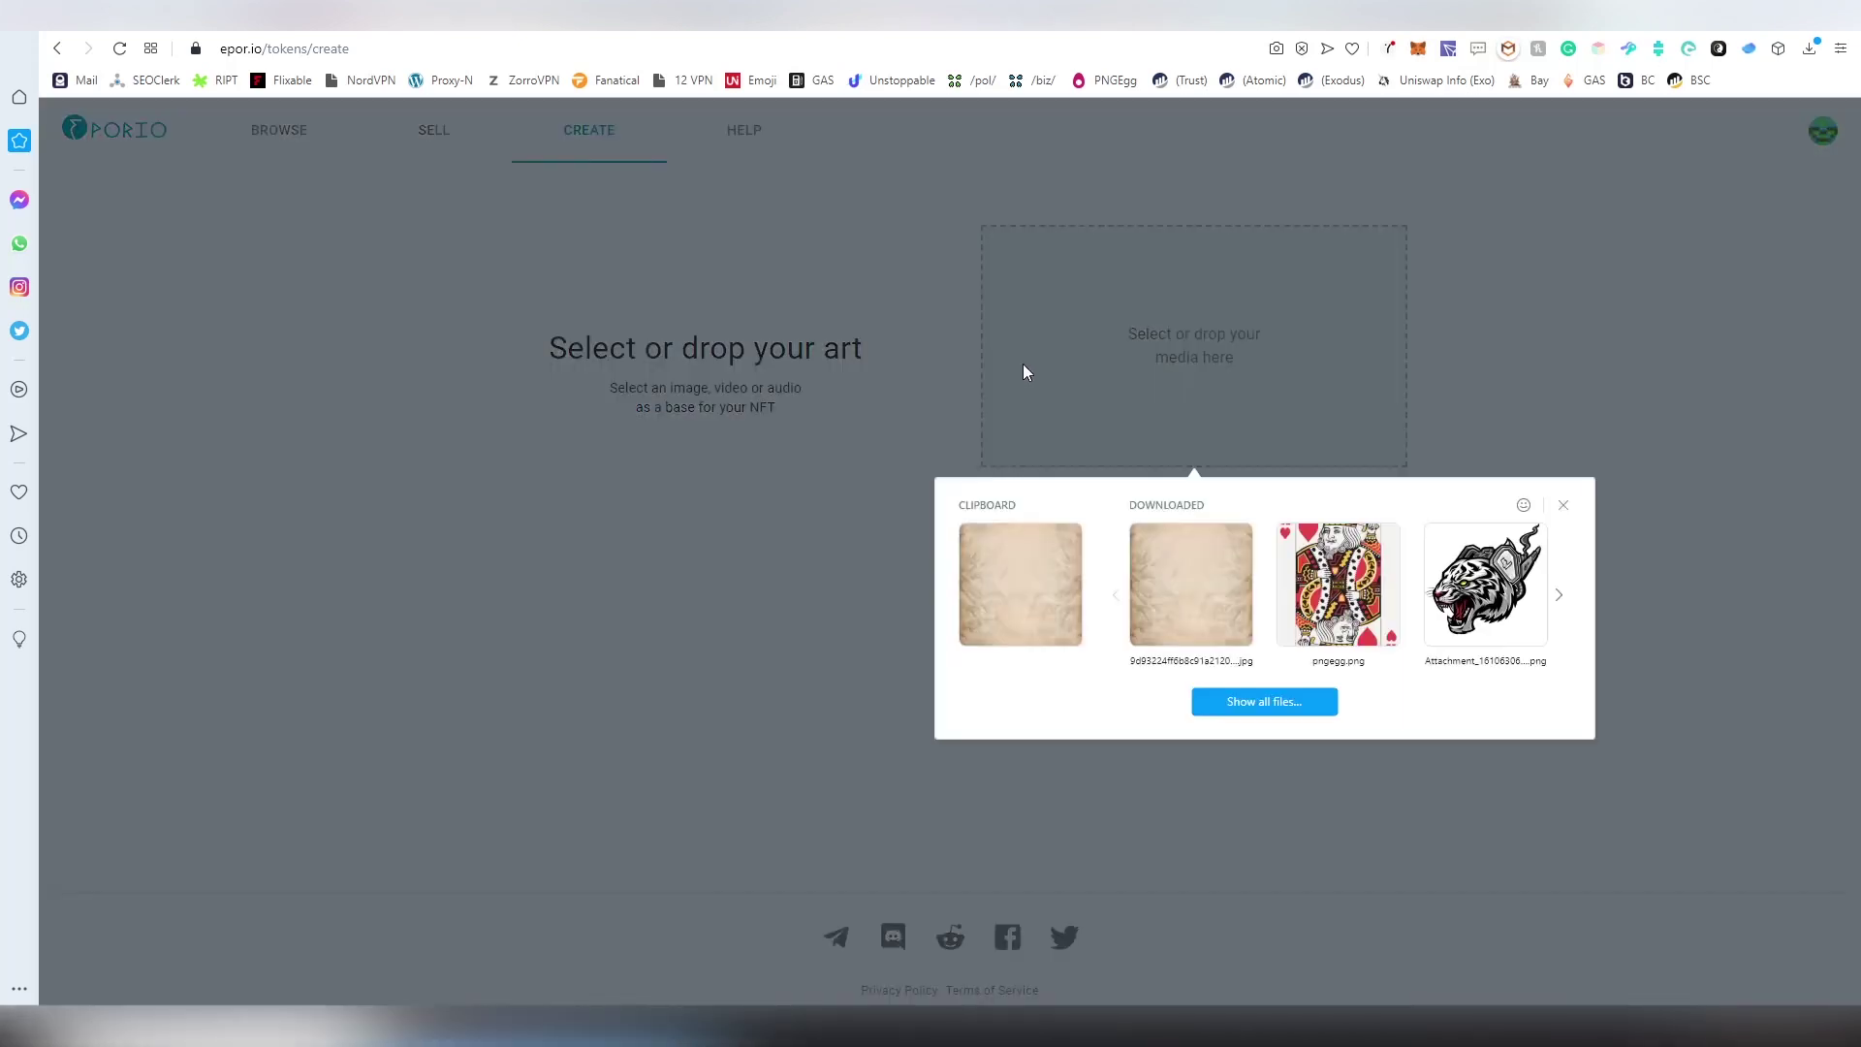
{"action": "left_click", "coordinate": [1221, 704]}
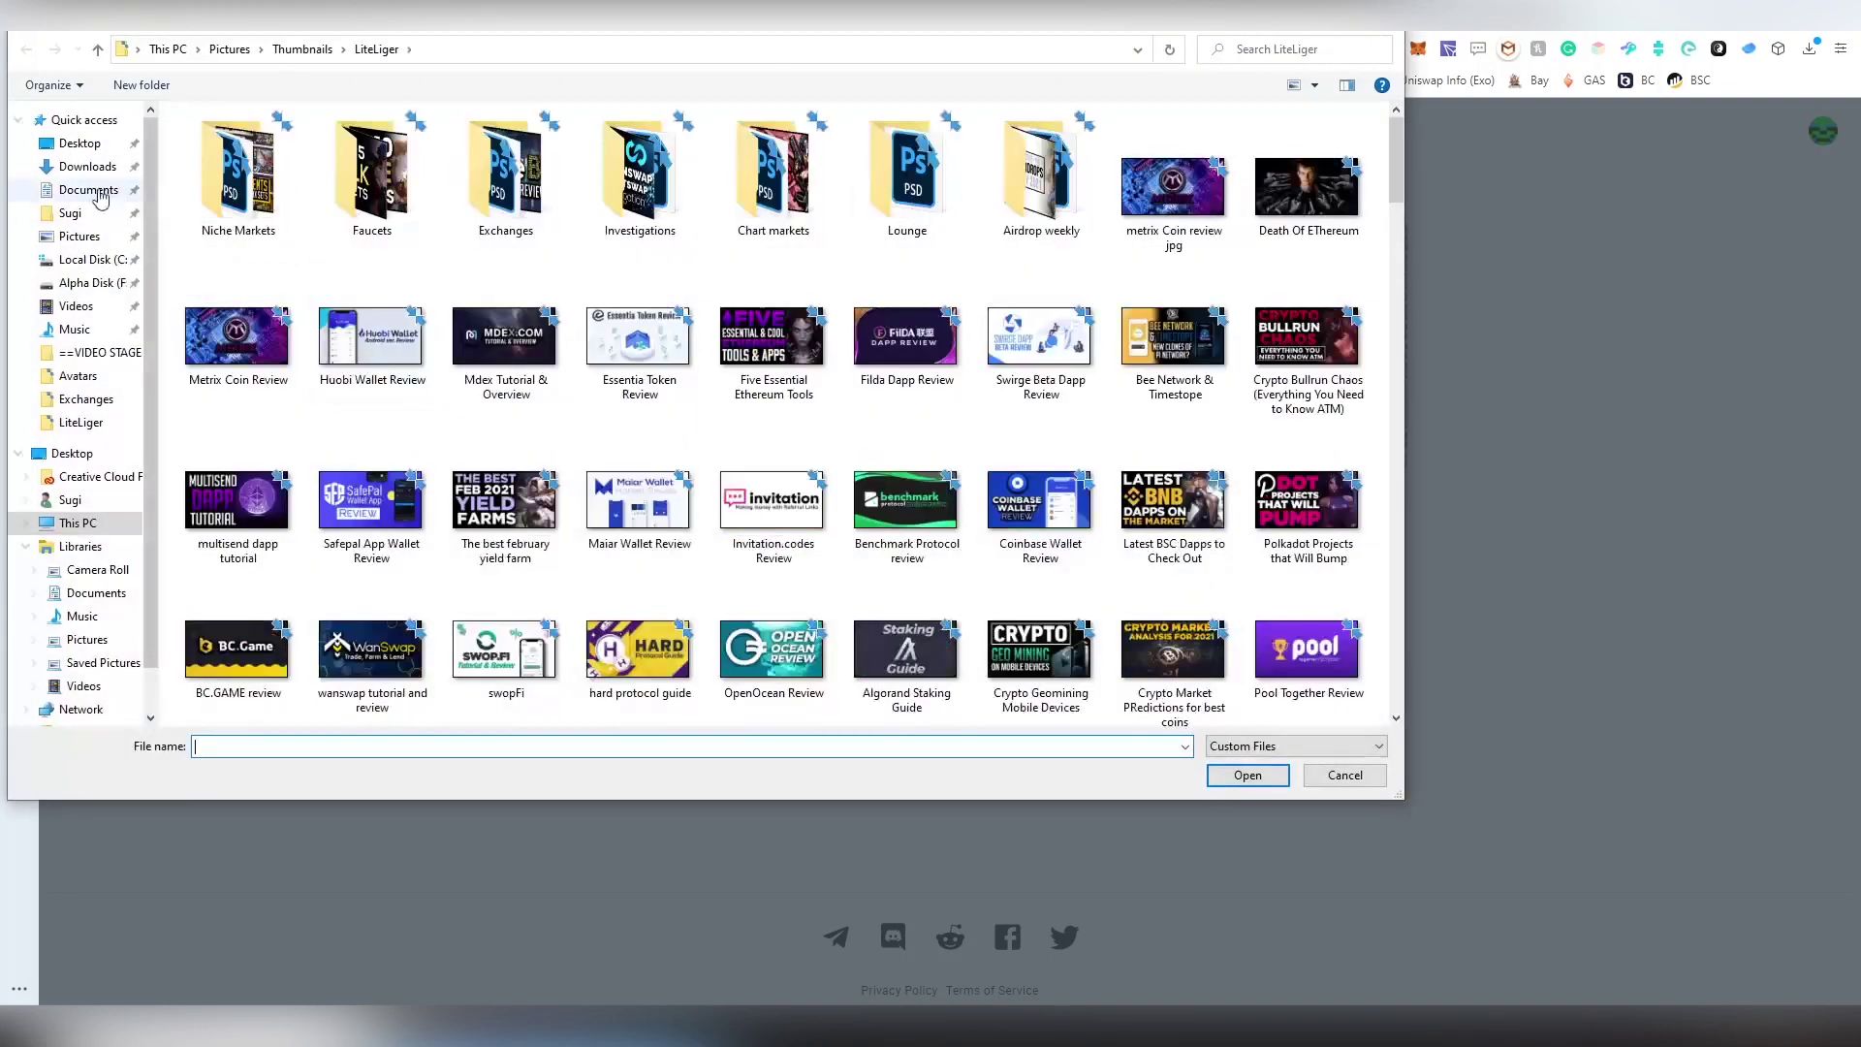
{"action": "left_click", "coordinate": [87, 143]}
{"action": "left_click", "coordinate": [1355, 150]}
{"action": "double_click", "coordinate": [1355, 151]}
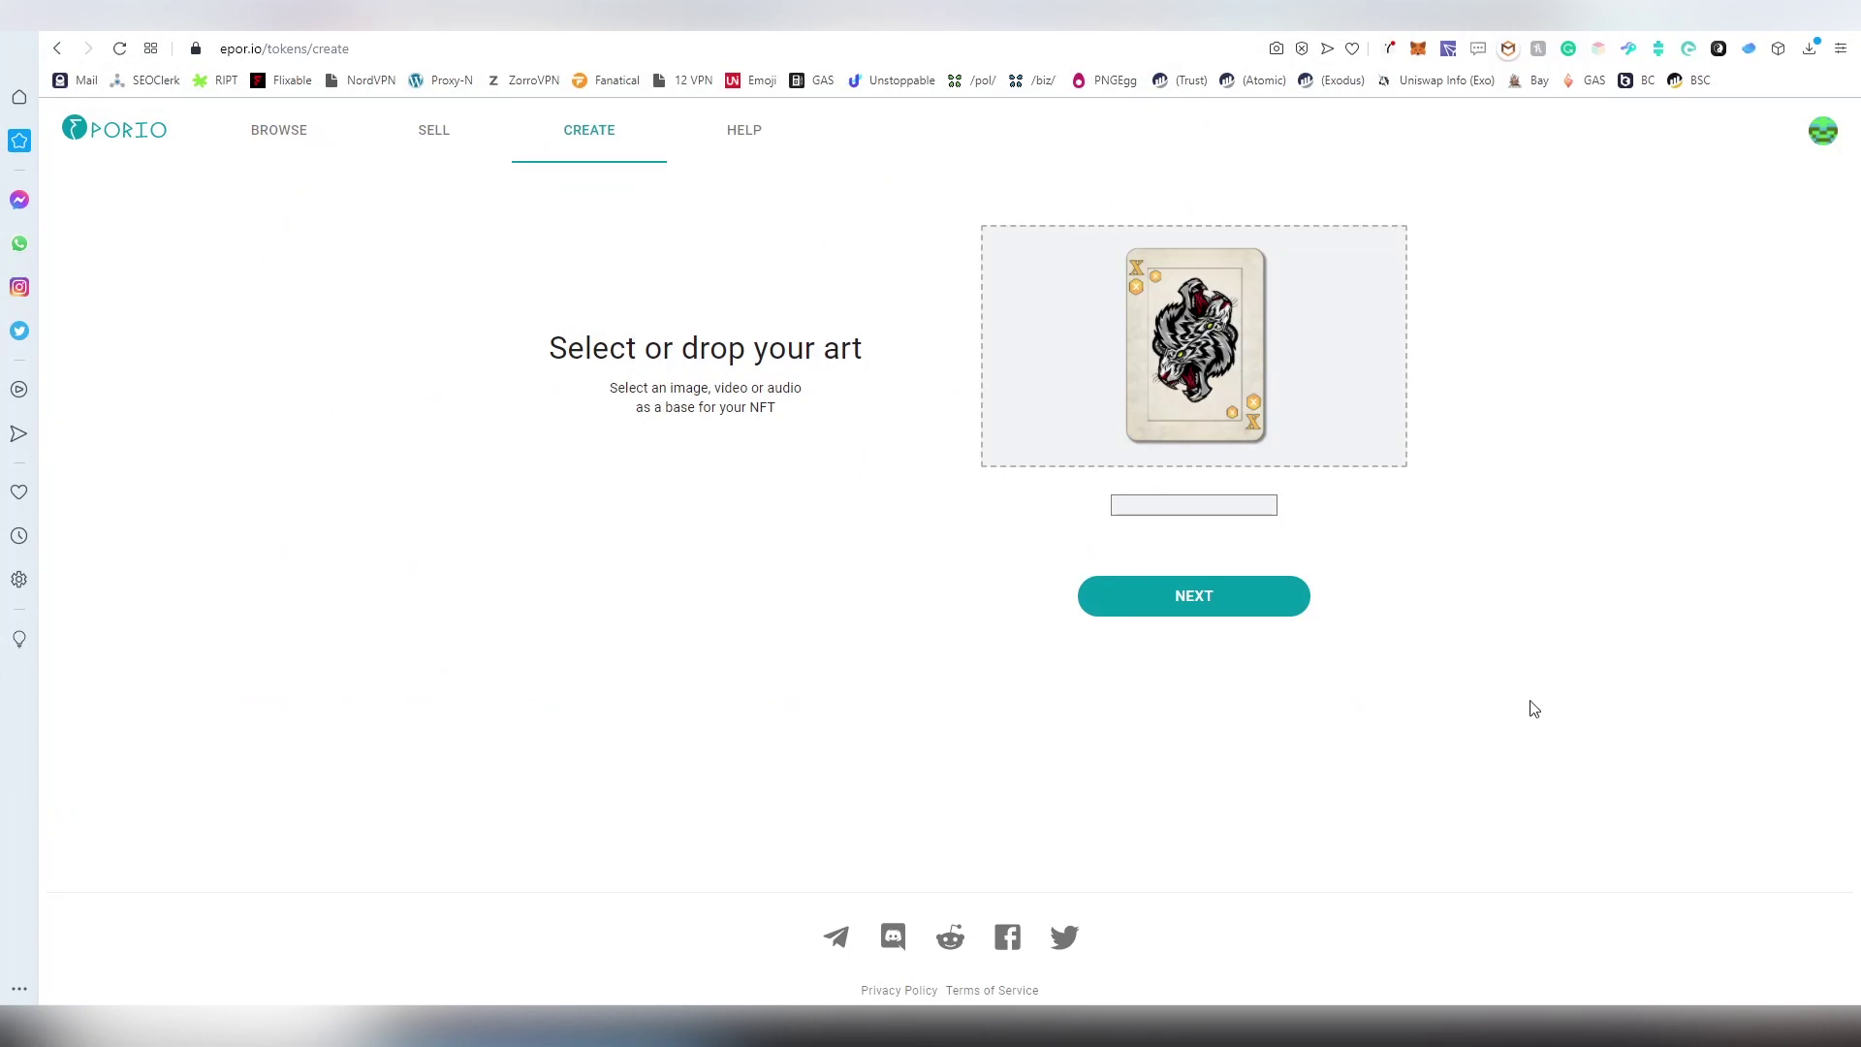
{"action": "left_click", "coordinate": [1228, 600]}
Name the NFT "LigerPoker Exclusive" and describe it as "Limited Edition card only available on xDai Chain".
{"action": "left_click", "coordinate": [1089, 247]}
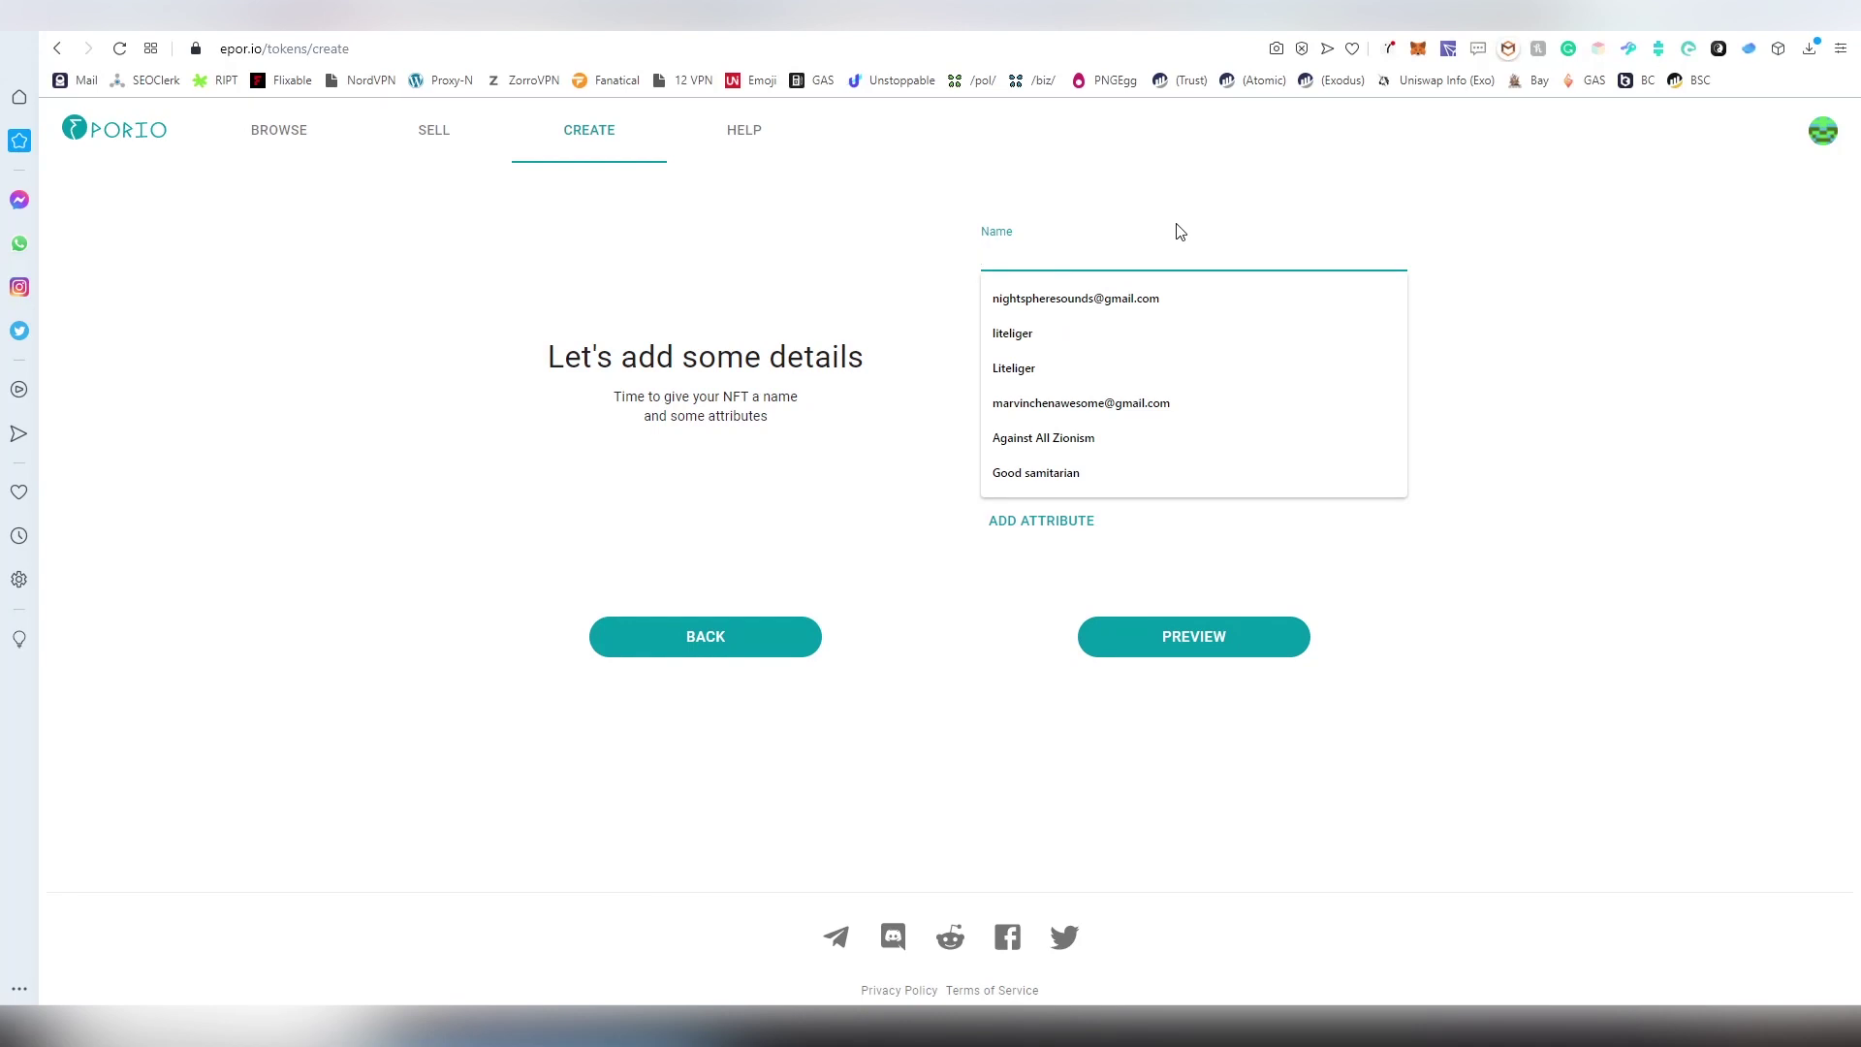
{"action": "type", "text": "Liger"}
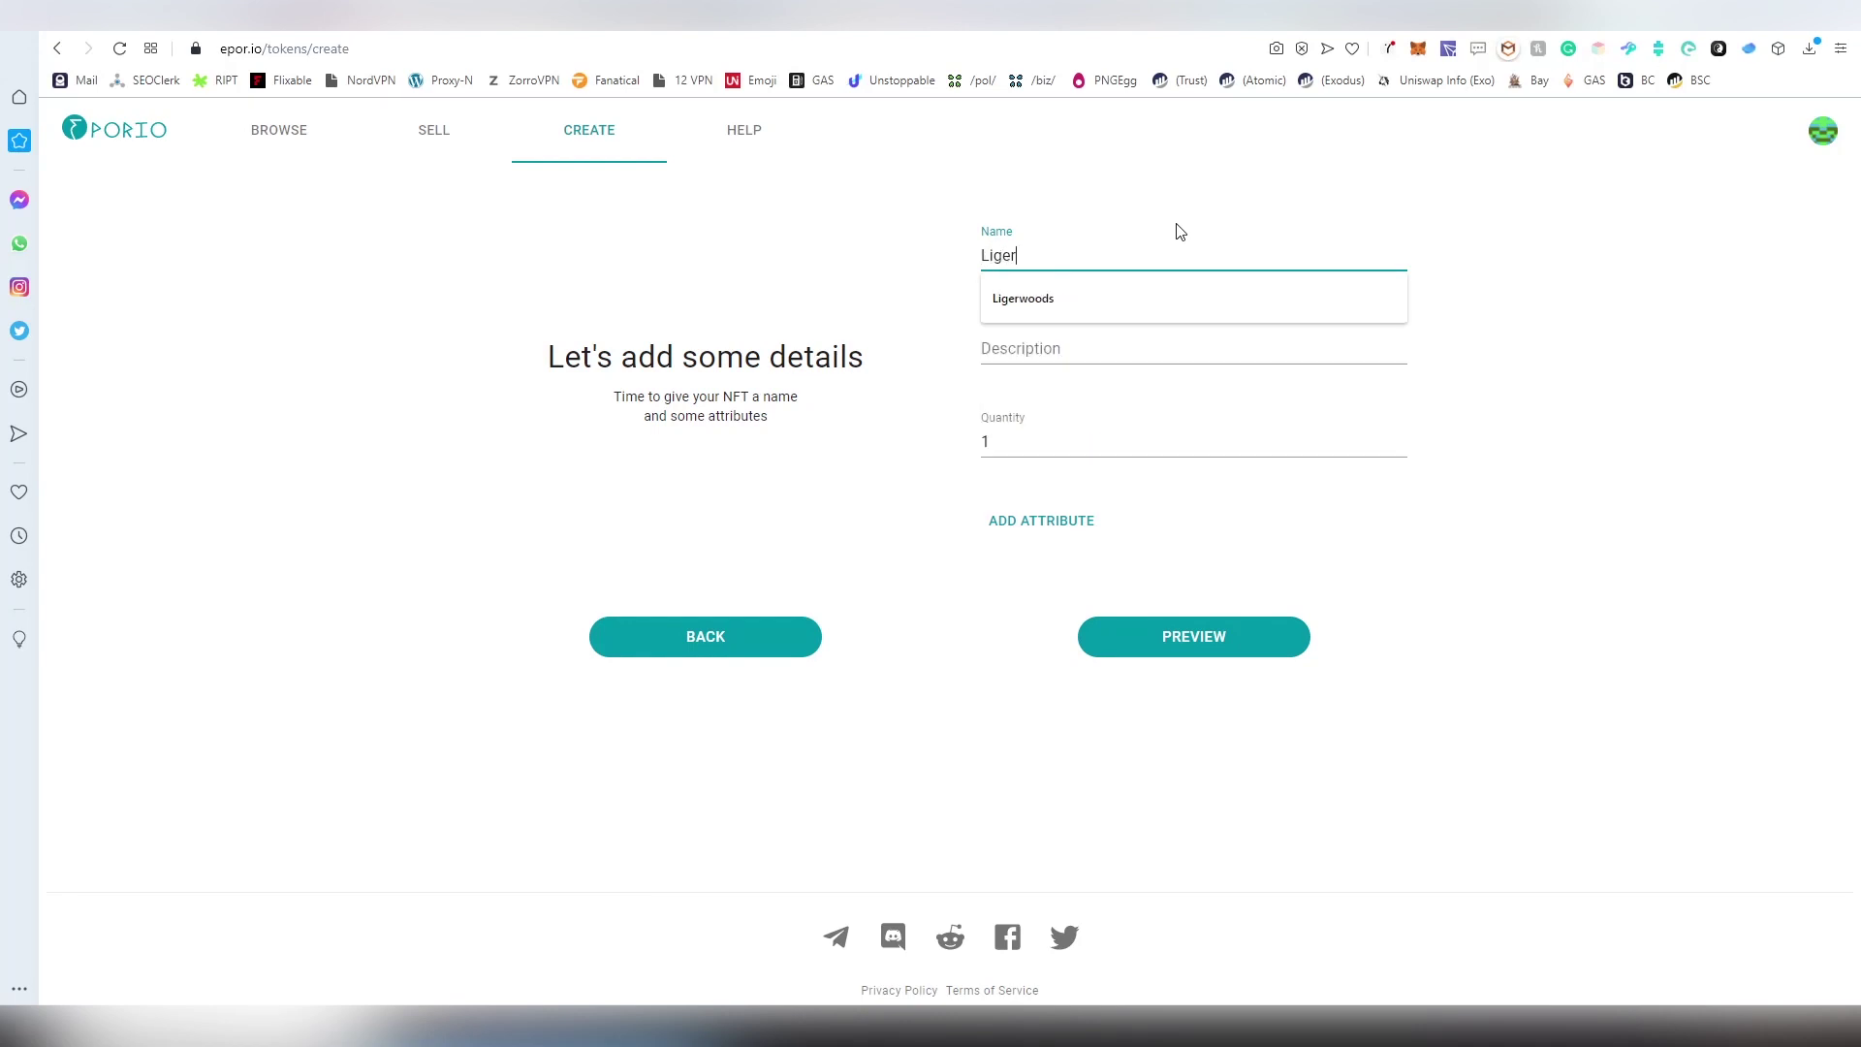
{"action": "type", "text": "Poker Exclusive"}
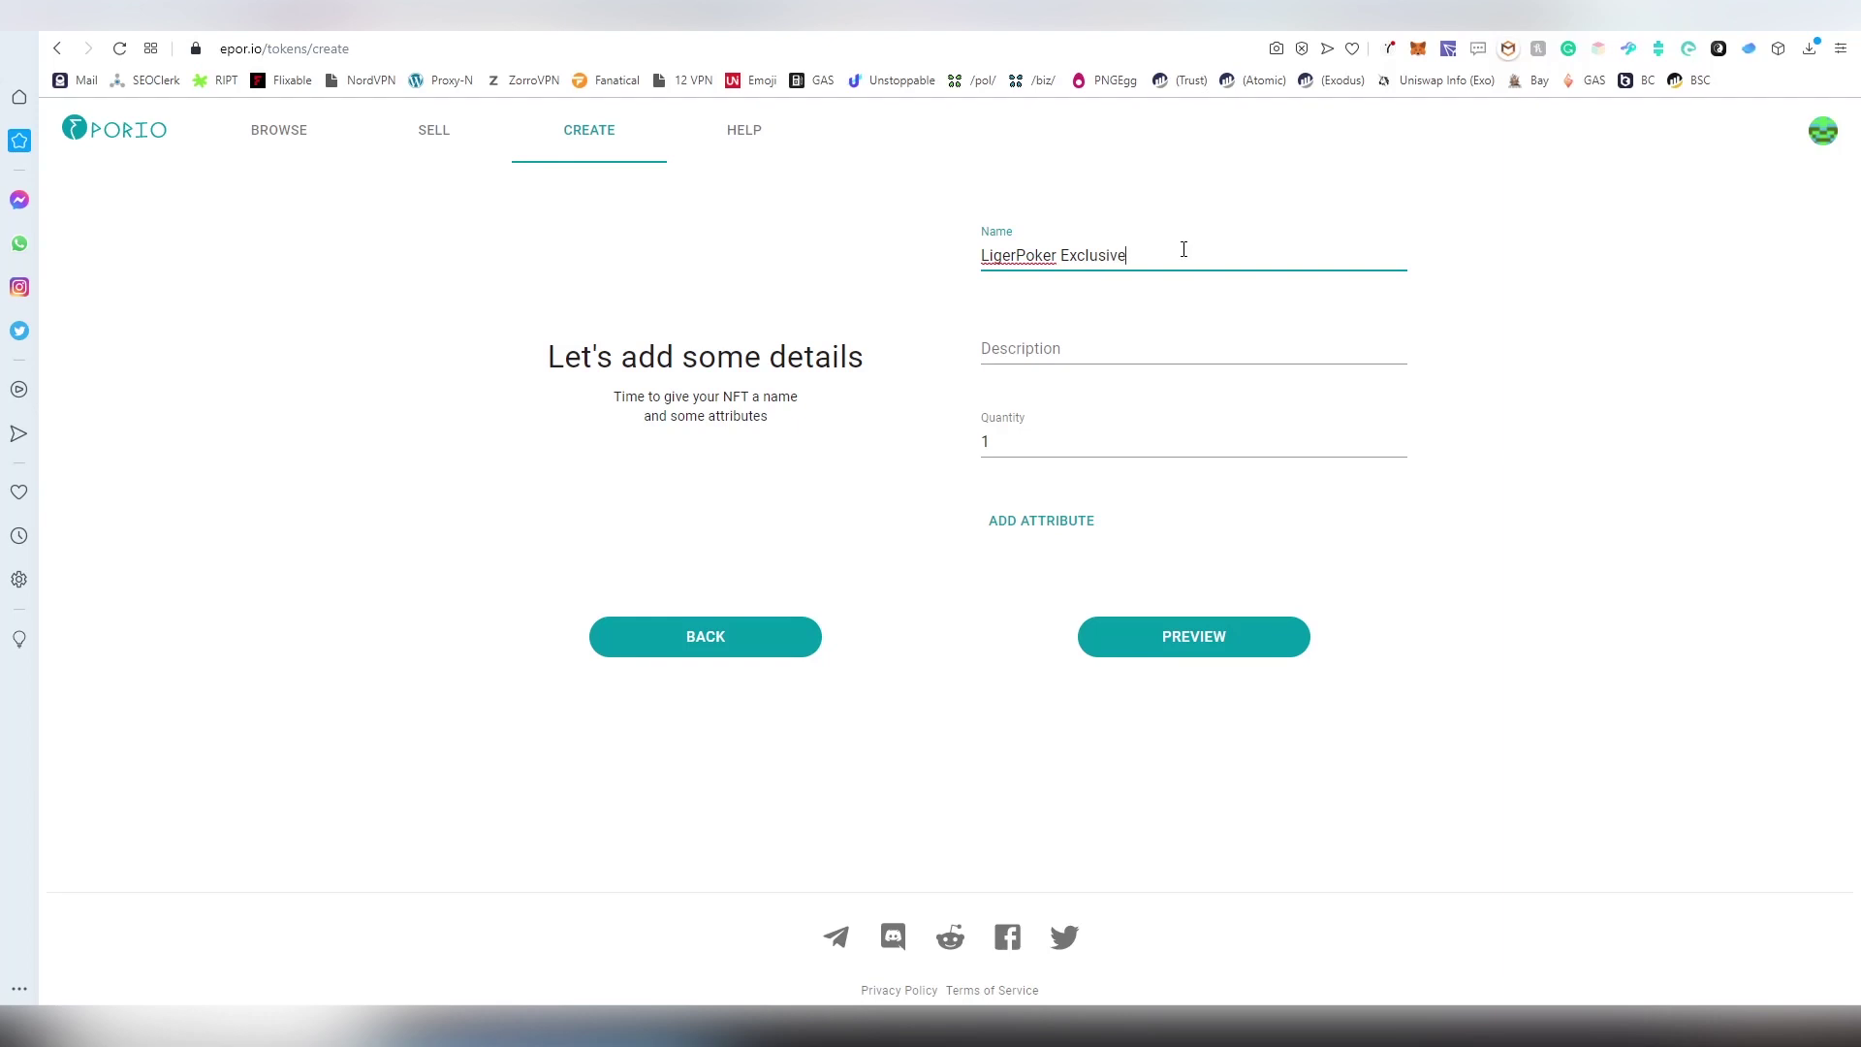
{"action": "left_click", "coordinate": [1160, 359]}
{"action": "type", "text": "Limited Edition "}
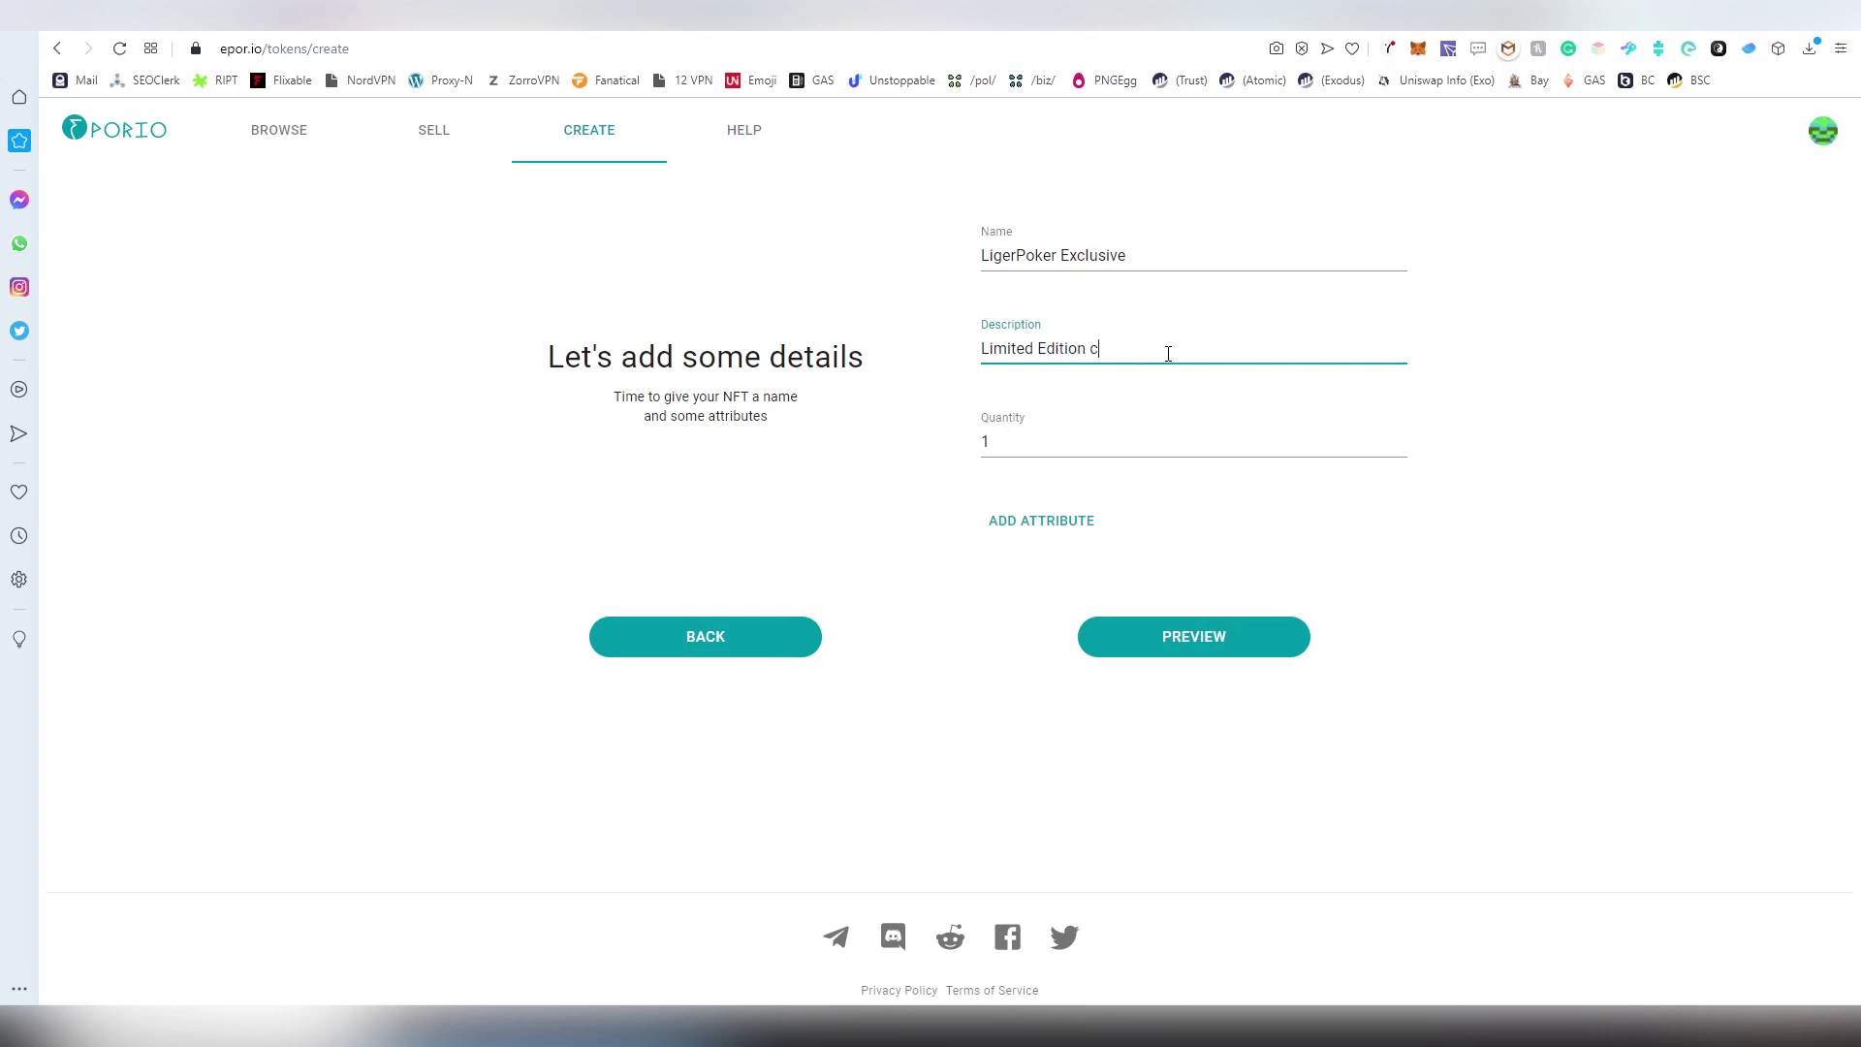
{"action": "type", "text": "card only available on xDai Chain"}
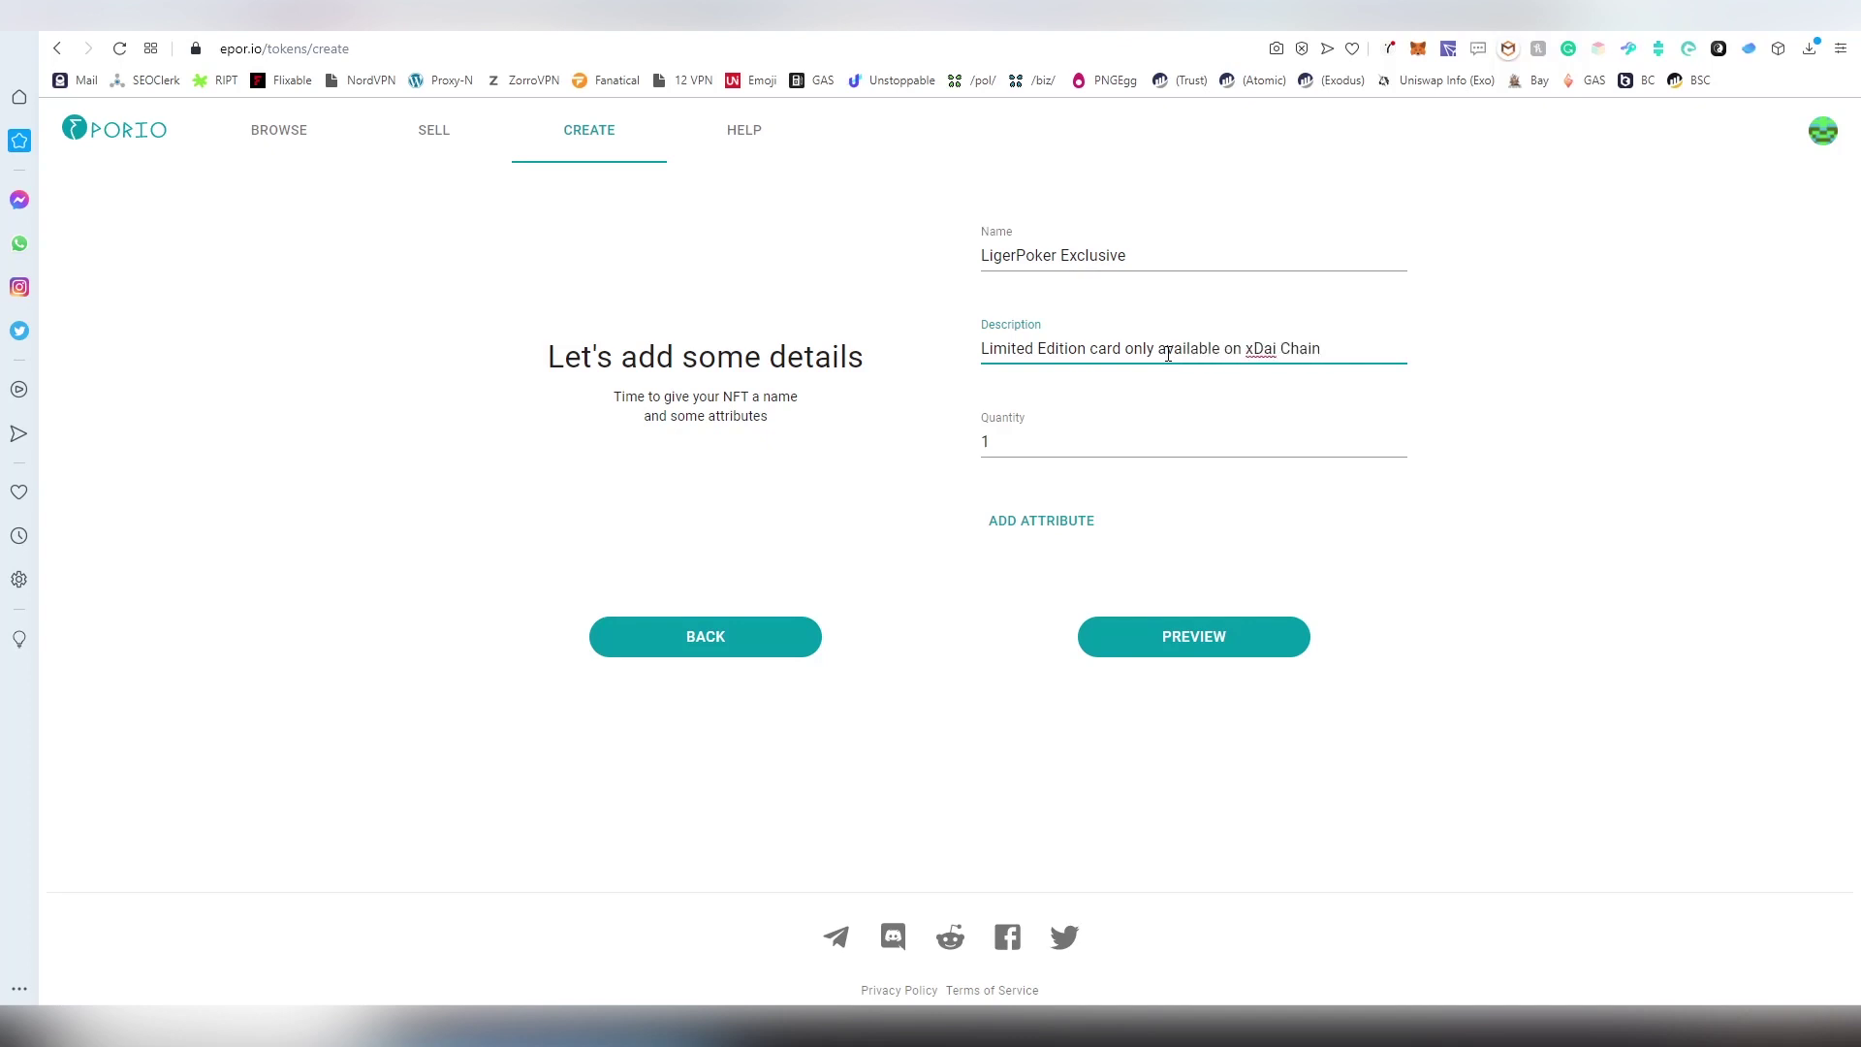
Set the NFT quantity to 15 and open its preview.
{"action": "left_click", "coordinate": [1032, 435]}
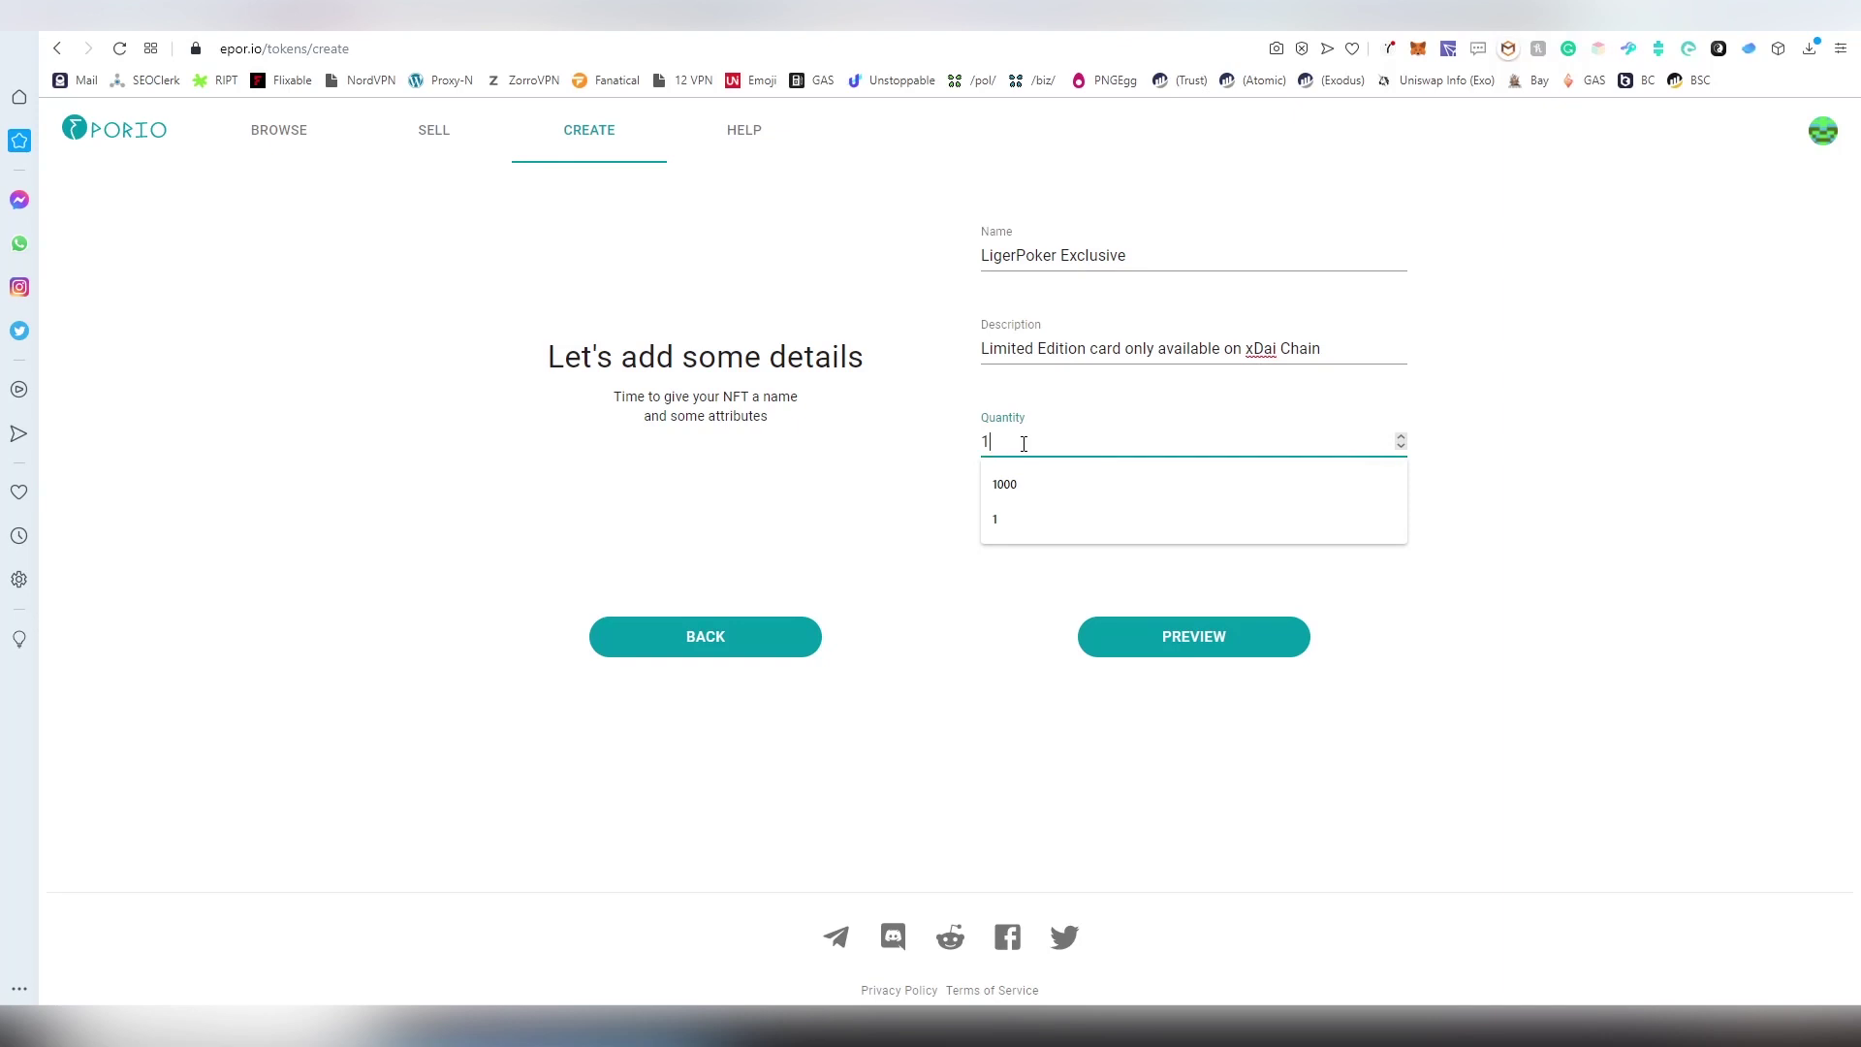
{"action": "type", "text": "5"}
{"action": "left_click", "coordinate": [930, 421]}
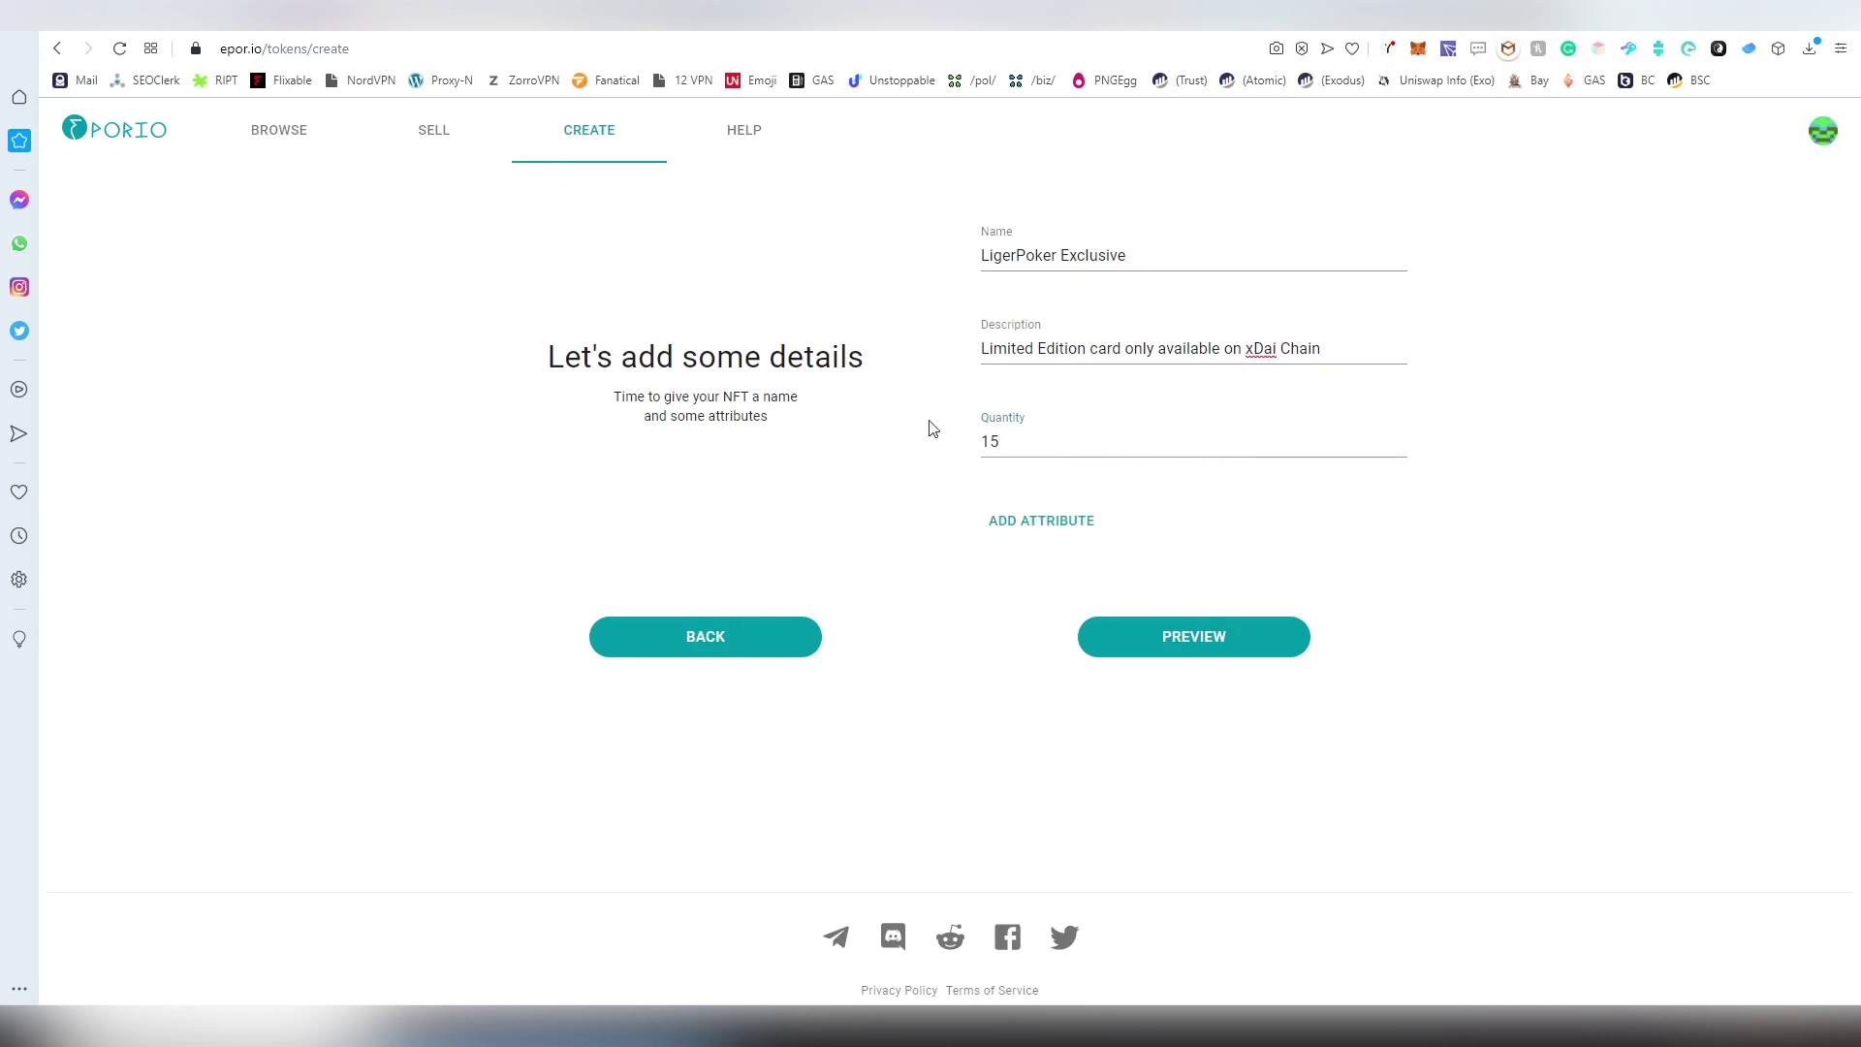
{"action": "left_click", "coordinate": [1227, 651]}
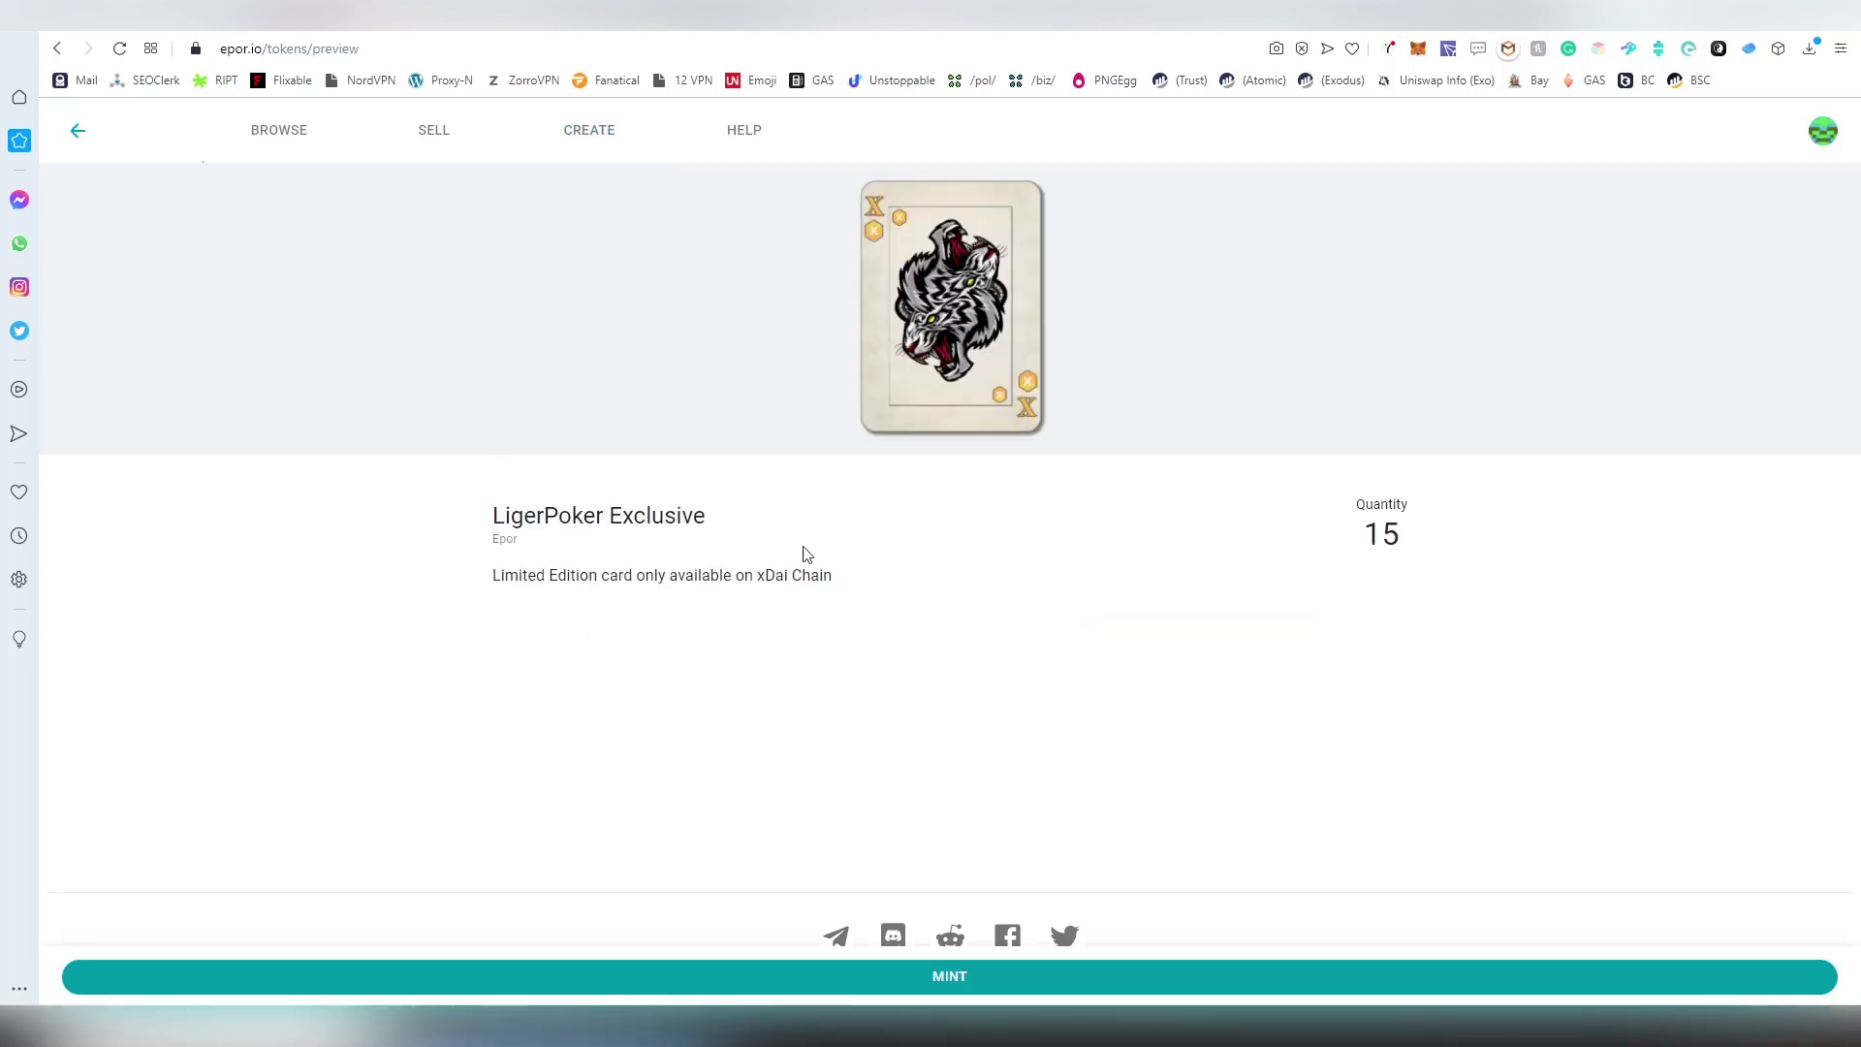
Go back to the art selection, load the Ligerpoker image from the Desktop again, and continue to the details.
{"action": "left_click", "coordinate": [57, 49]}
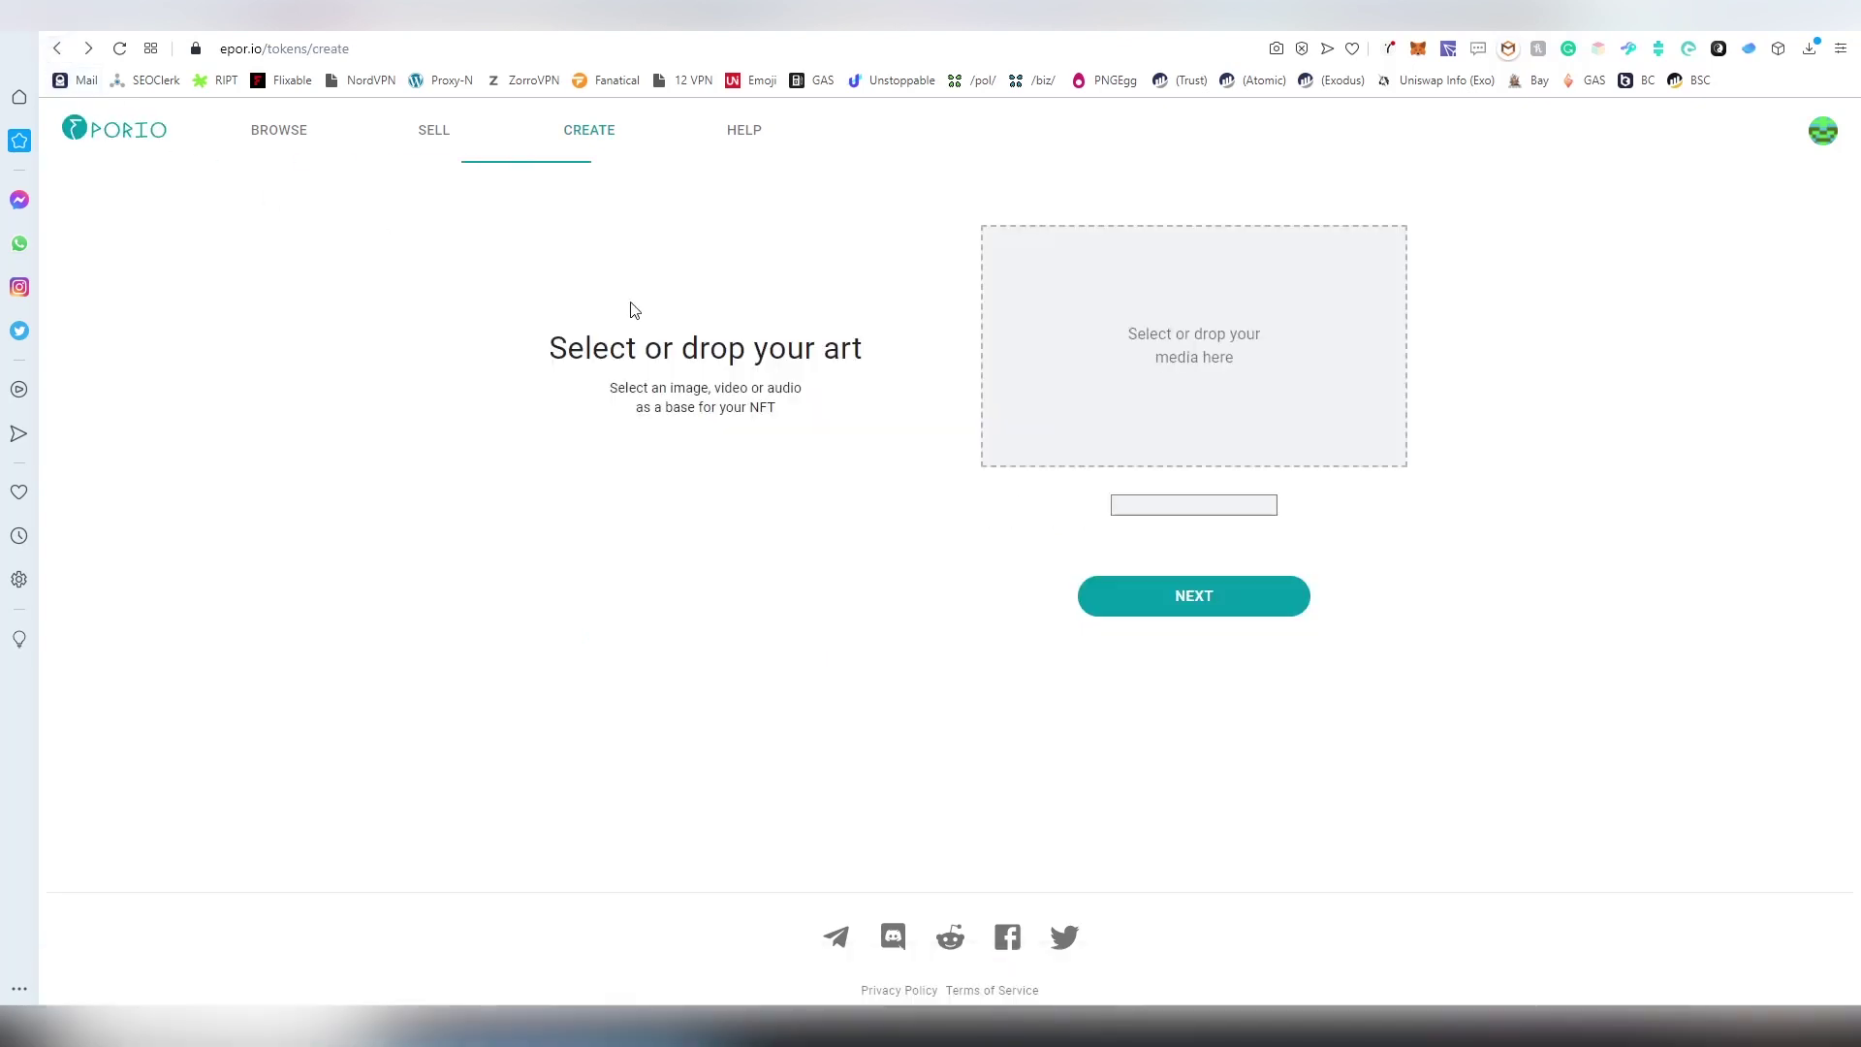
{"action": "left_click", "coordinate": [1105, 419]}
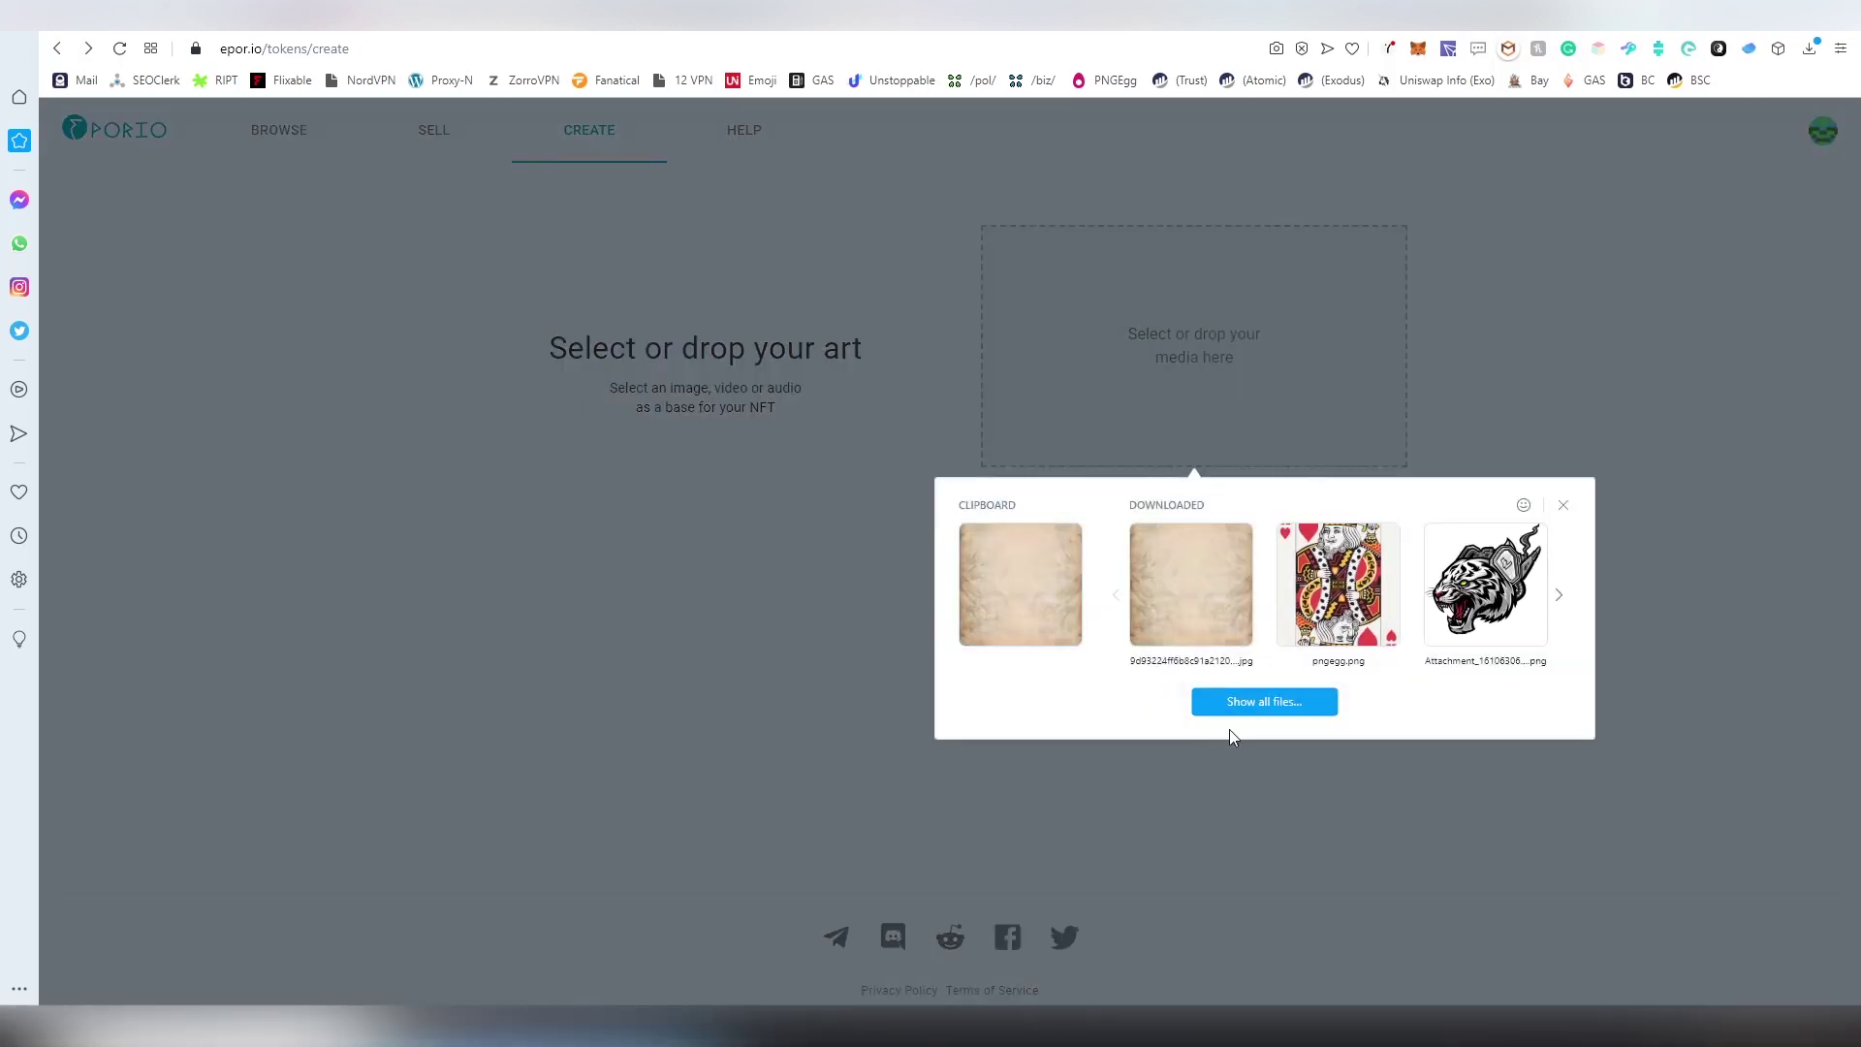
{"action": "left_click", "coordinate": [1265, 704]}
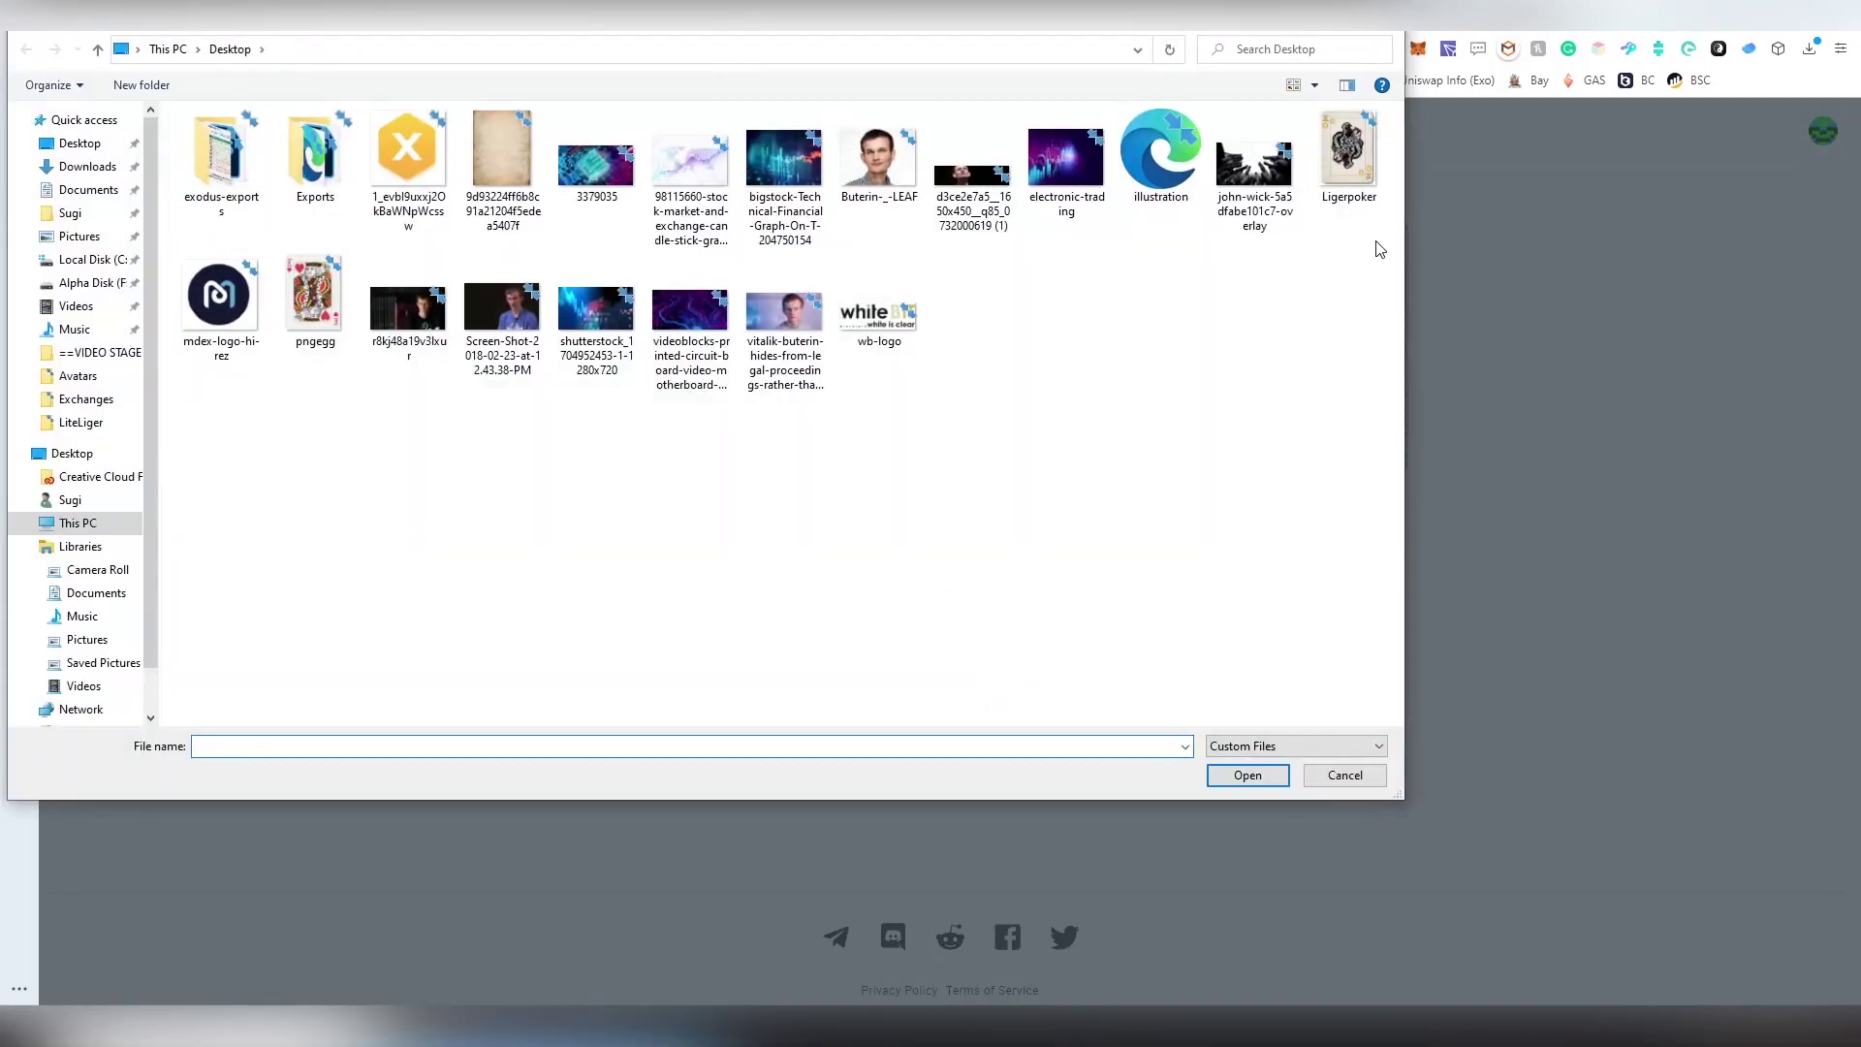
{"action": "double_click", "coordinate": [1342, 160]}
{"action": "left_click", "coordinate": [1217, 617]}
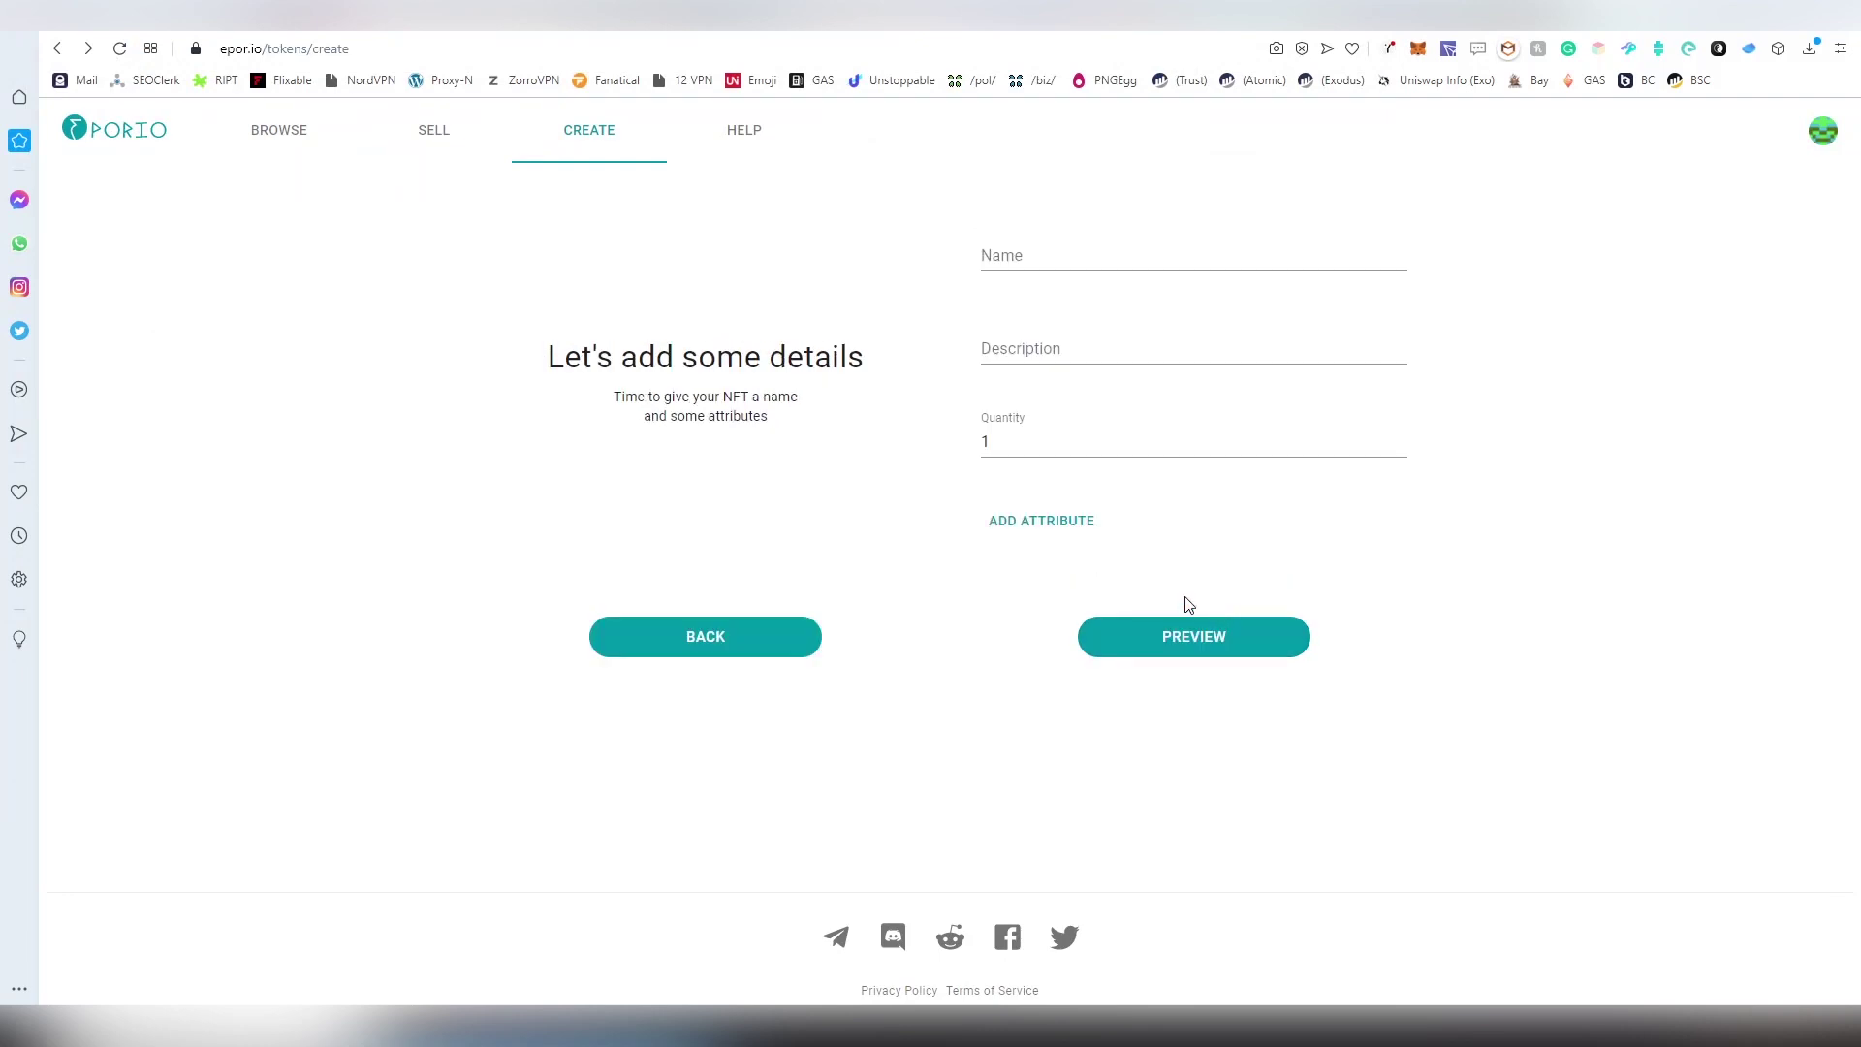
Add a date attribute named "Date Of Creation" with the value 17/02/2021.
{"action": "left_click", "coordinate": [1033, 521]}
{"action": "left_click", "coordinate": [928, 502]}
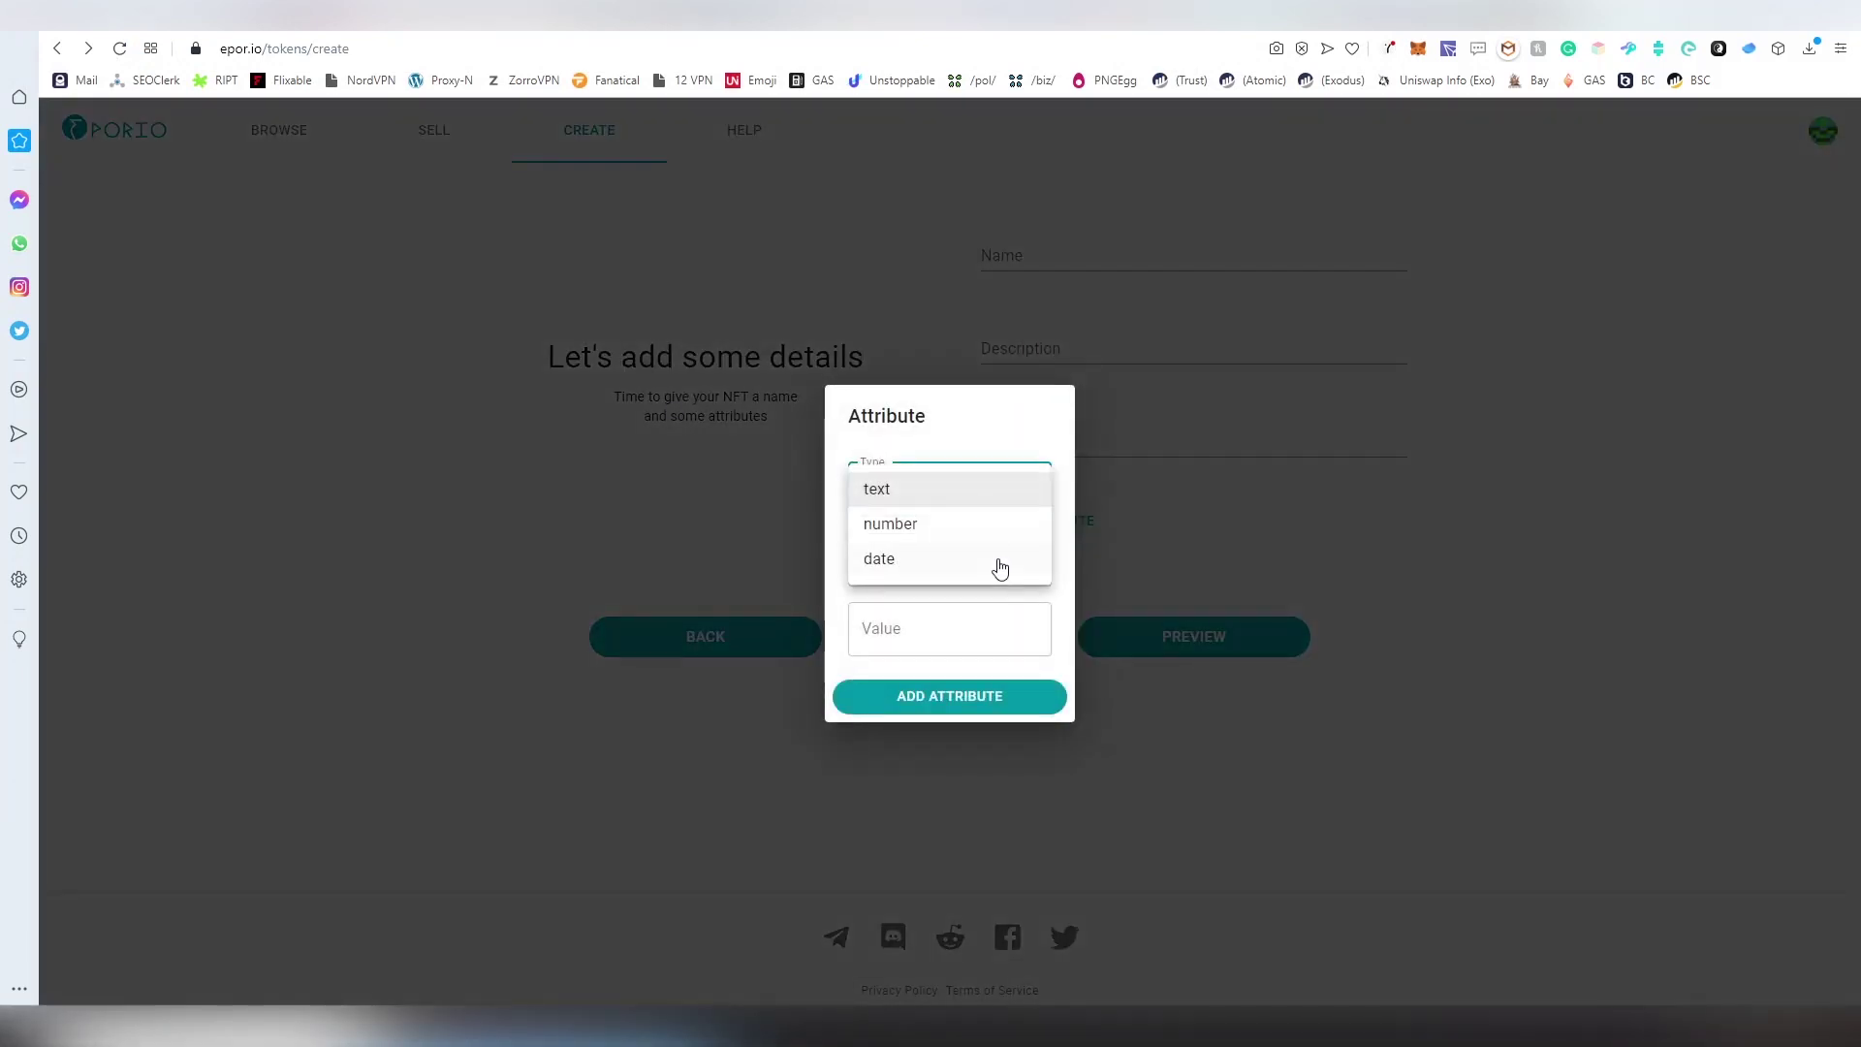
{"action": "left_click", "coordinate": [1048, 561]}
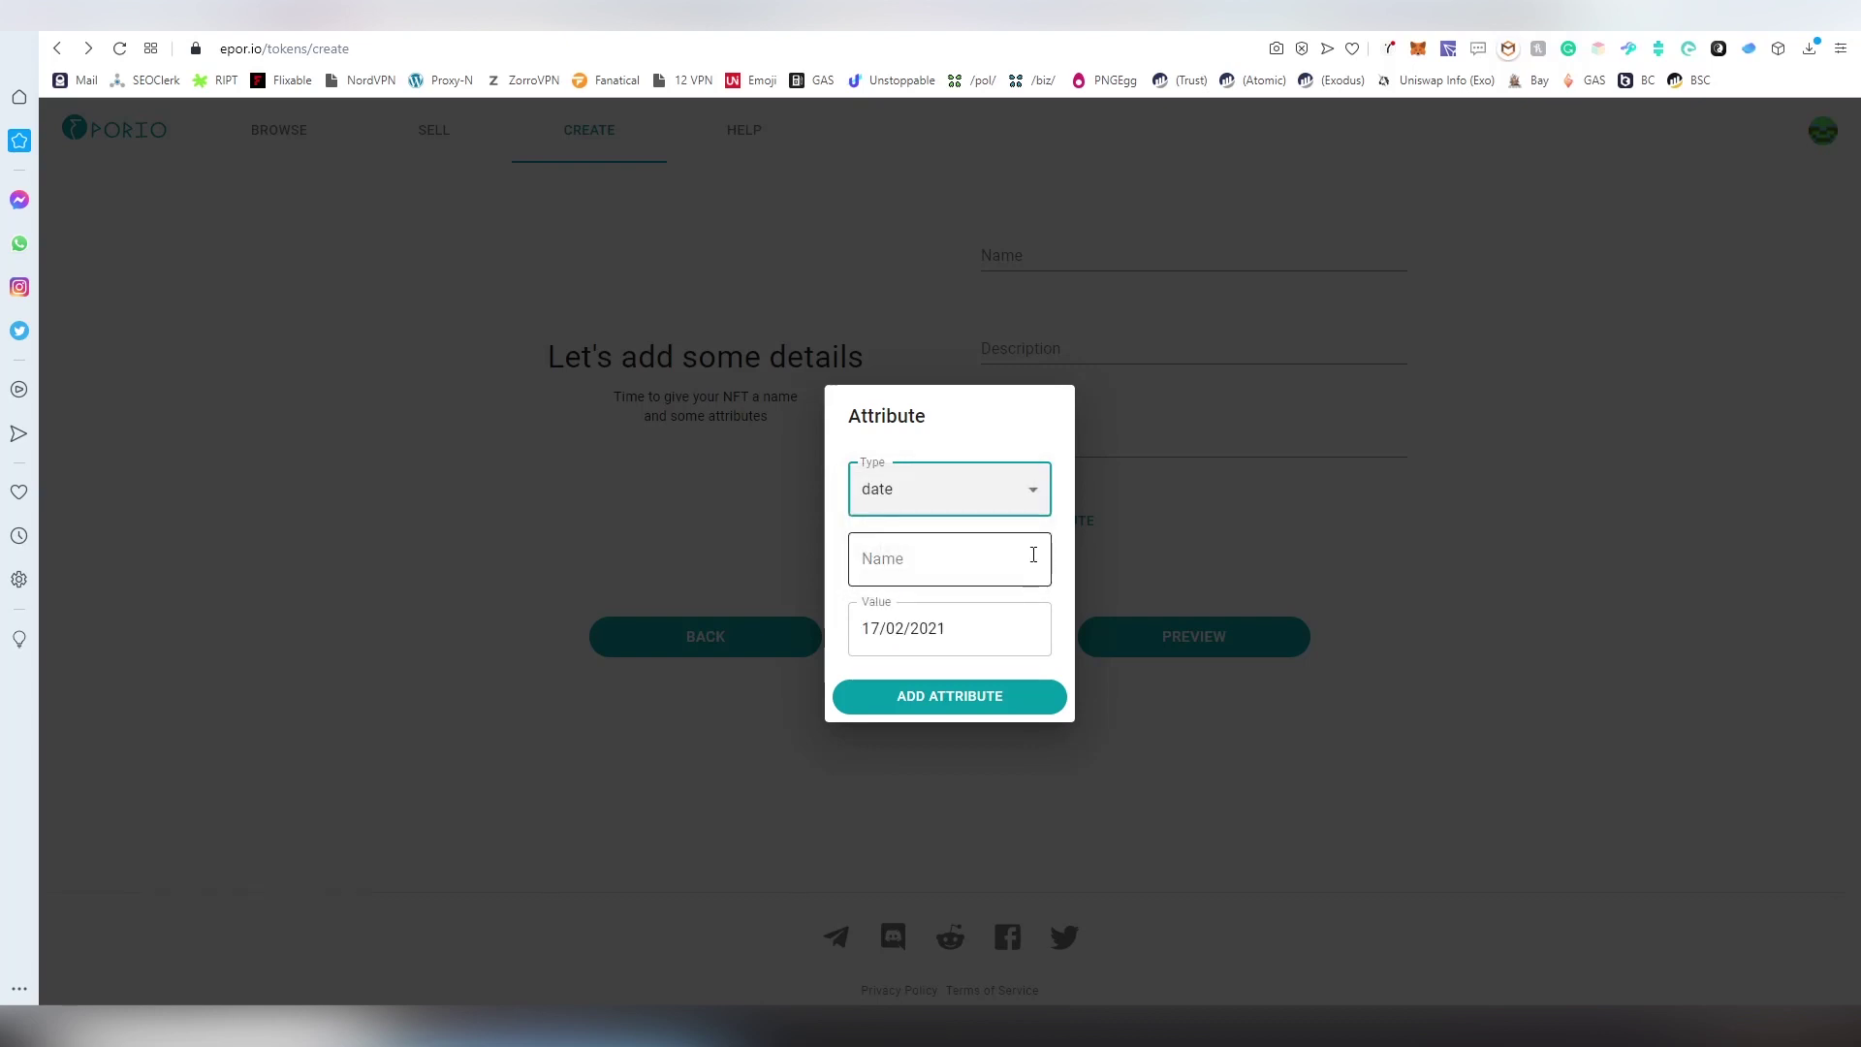
{"action": "left_click", "coordinate": [946, 583]}
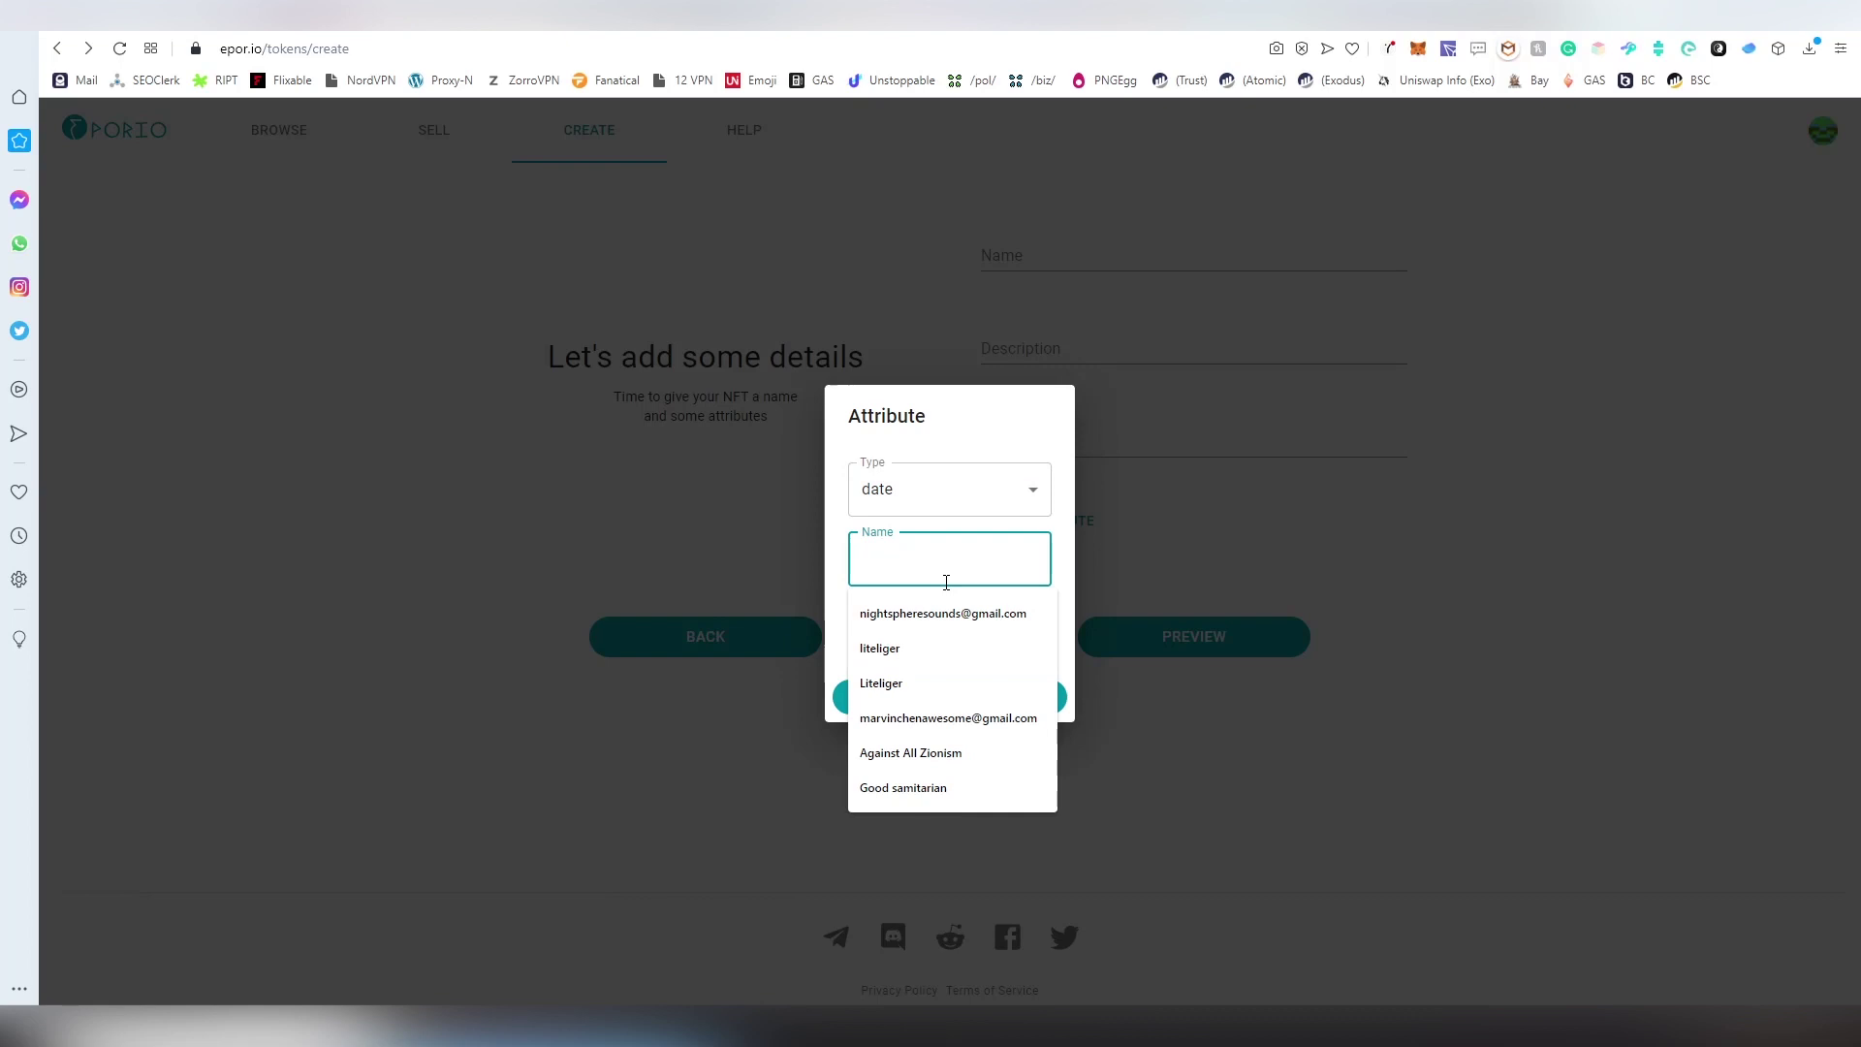
{"action": "type", "text": "Date Of Creation"}
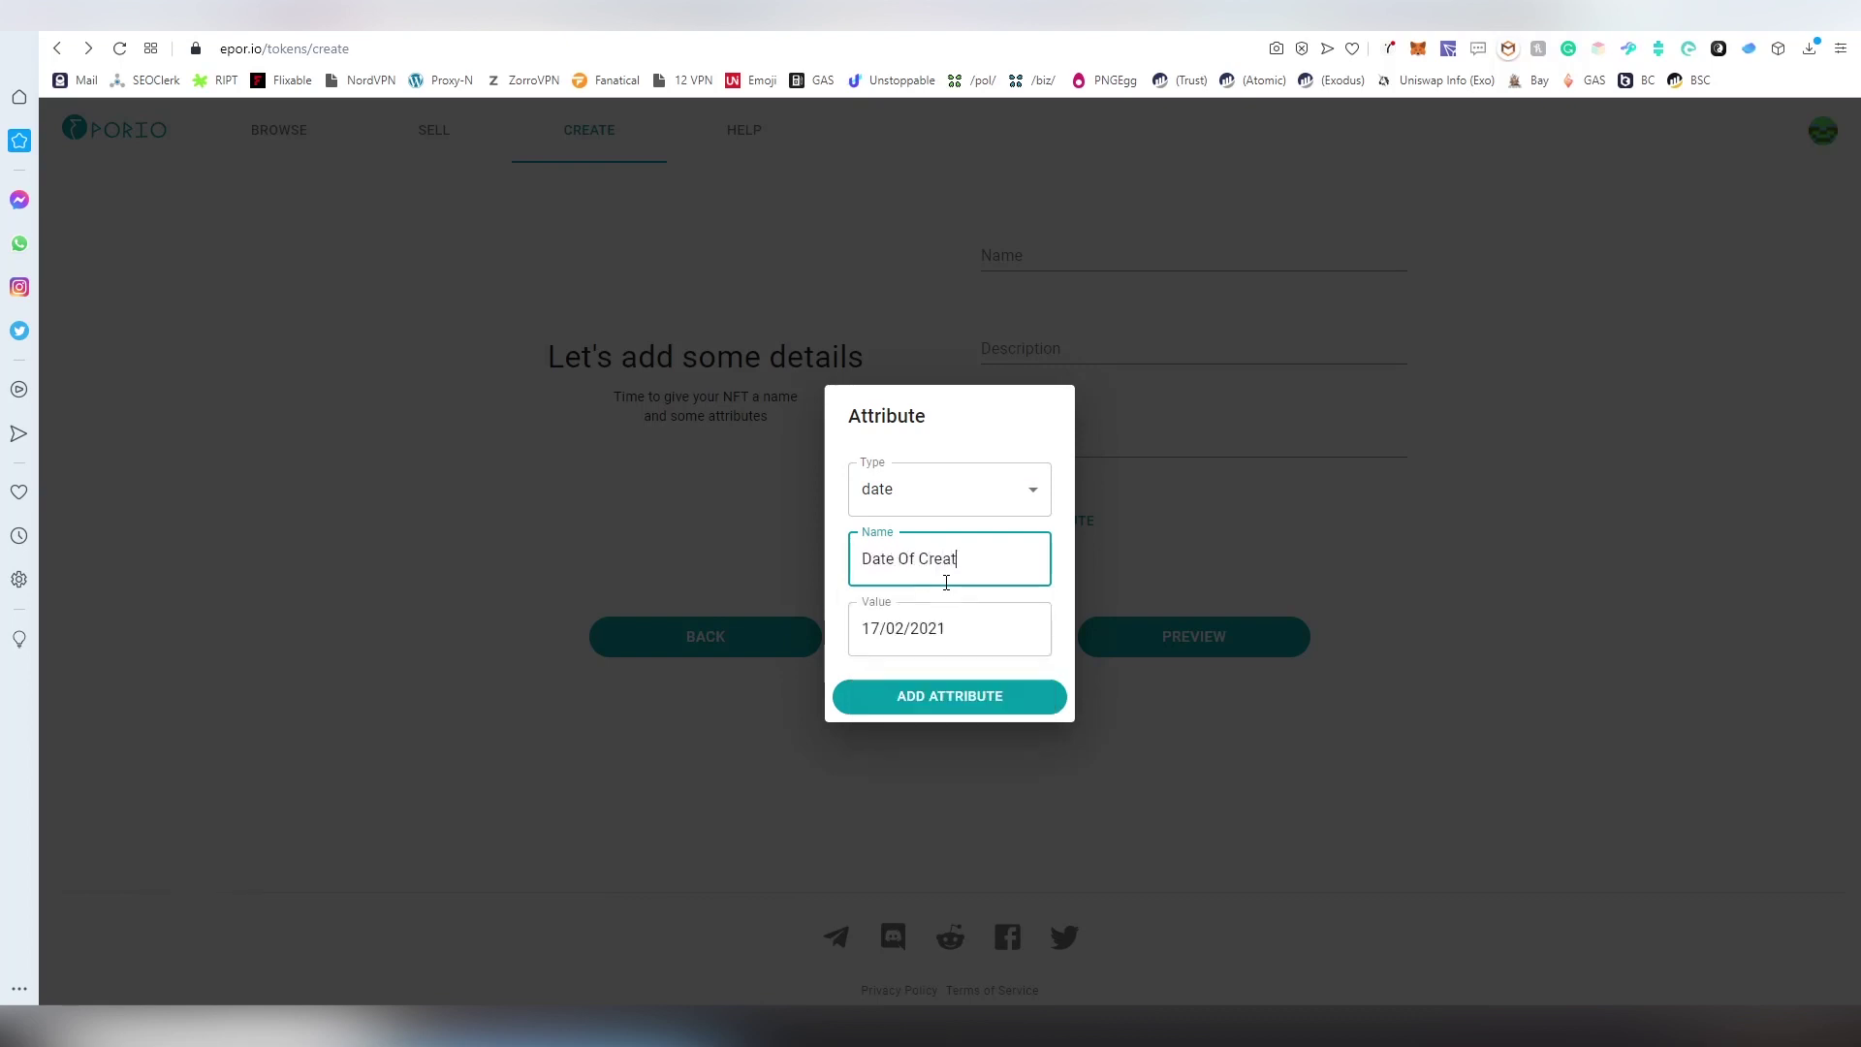
{"action": "left_click", "coordinate": [958, 696]}
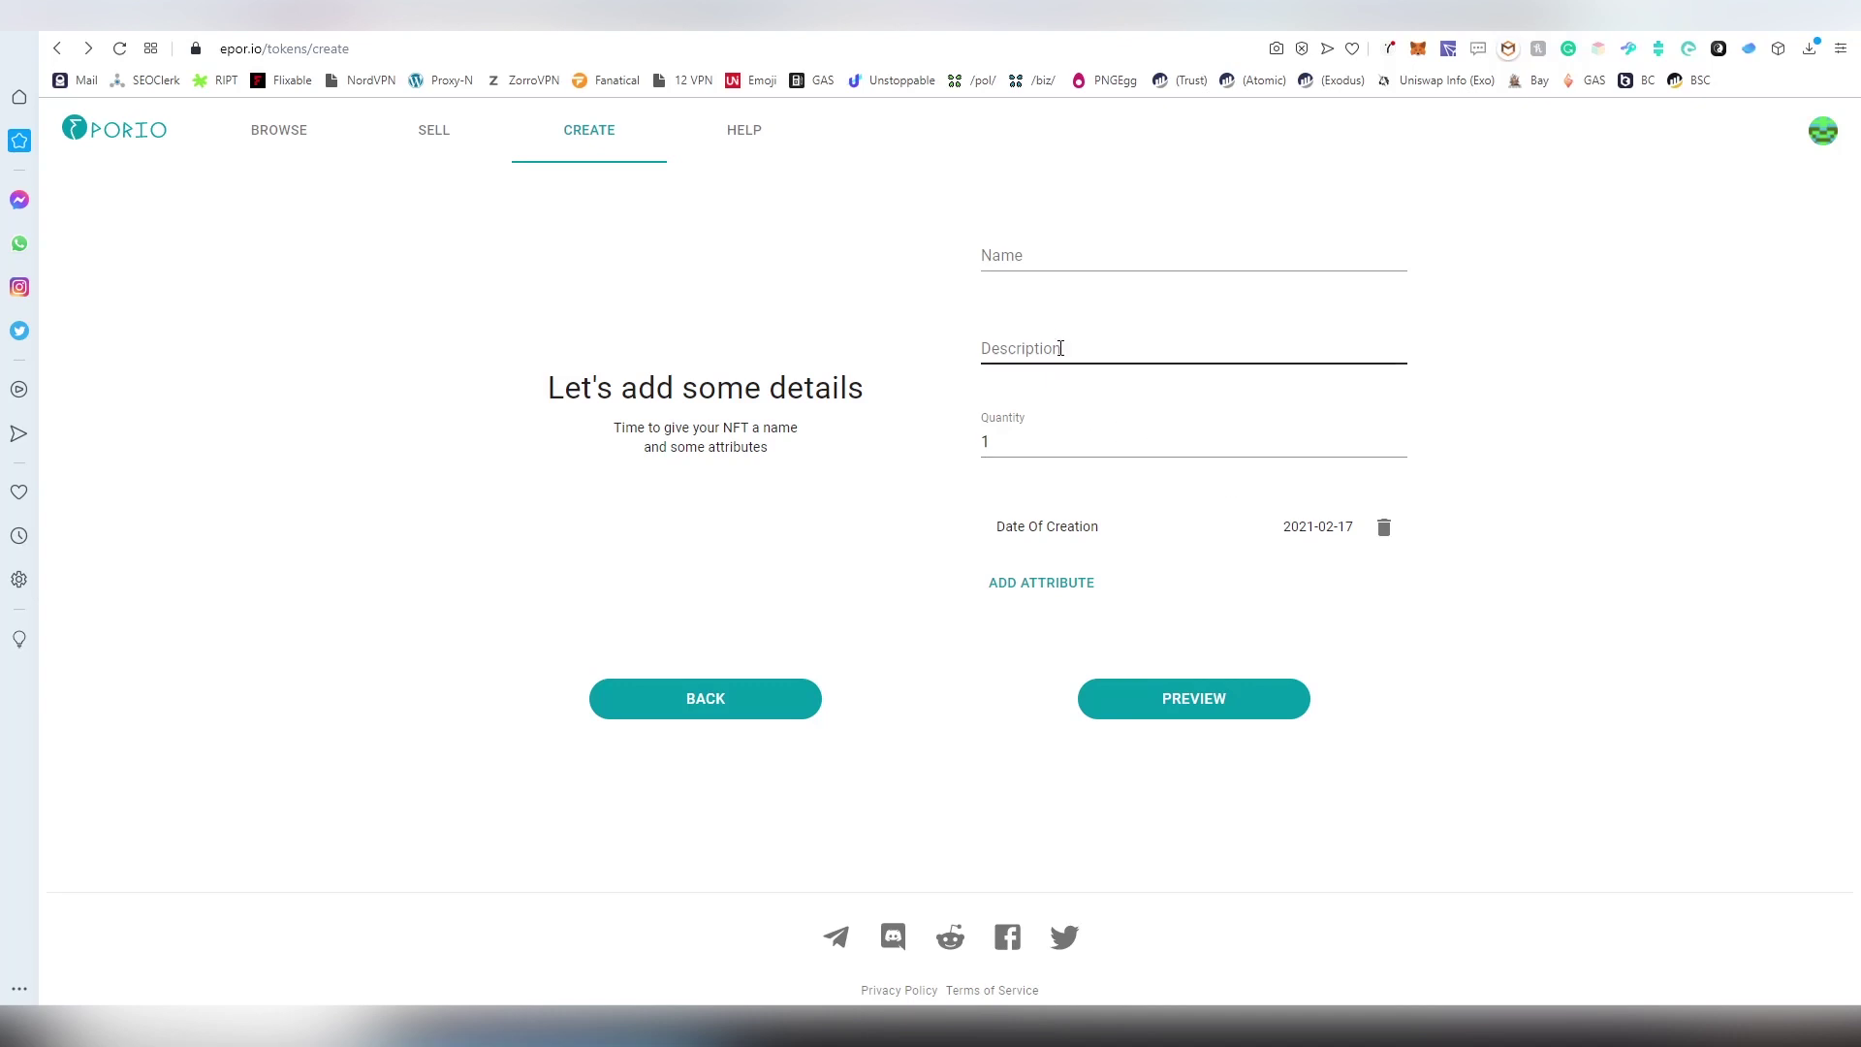
Enter "LigerPoker Exclusive" as the NFT's name.
{"action": "left_click", "coordinate": [1063, 258]}
{"action": "type", "text": "Li"}
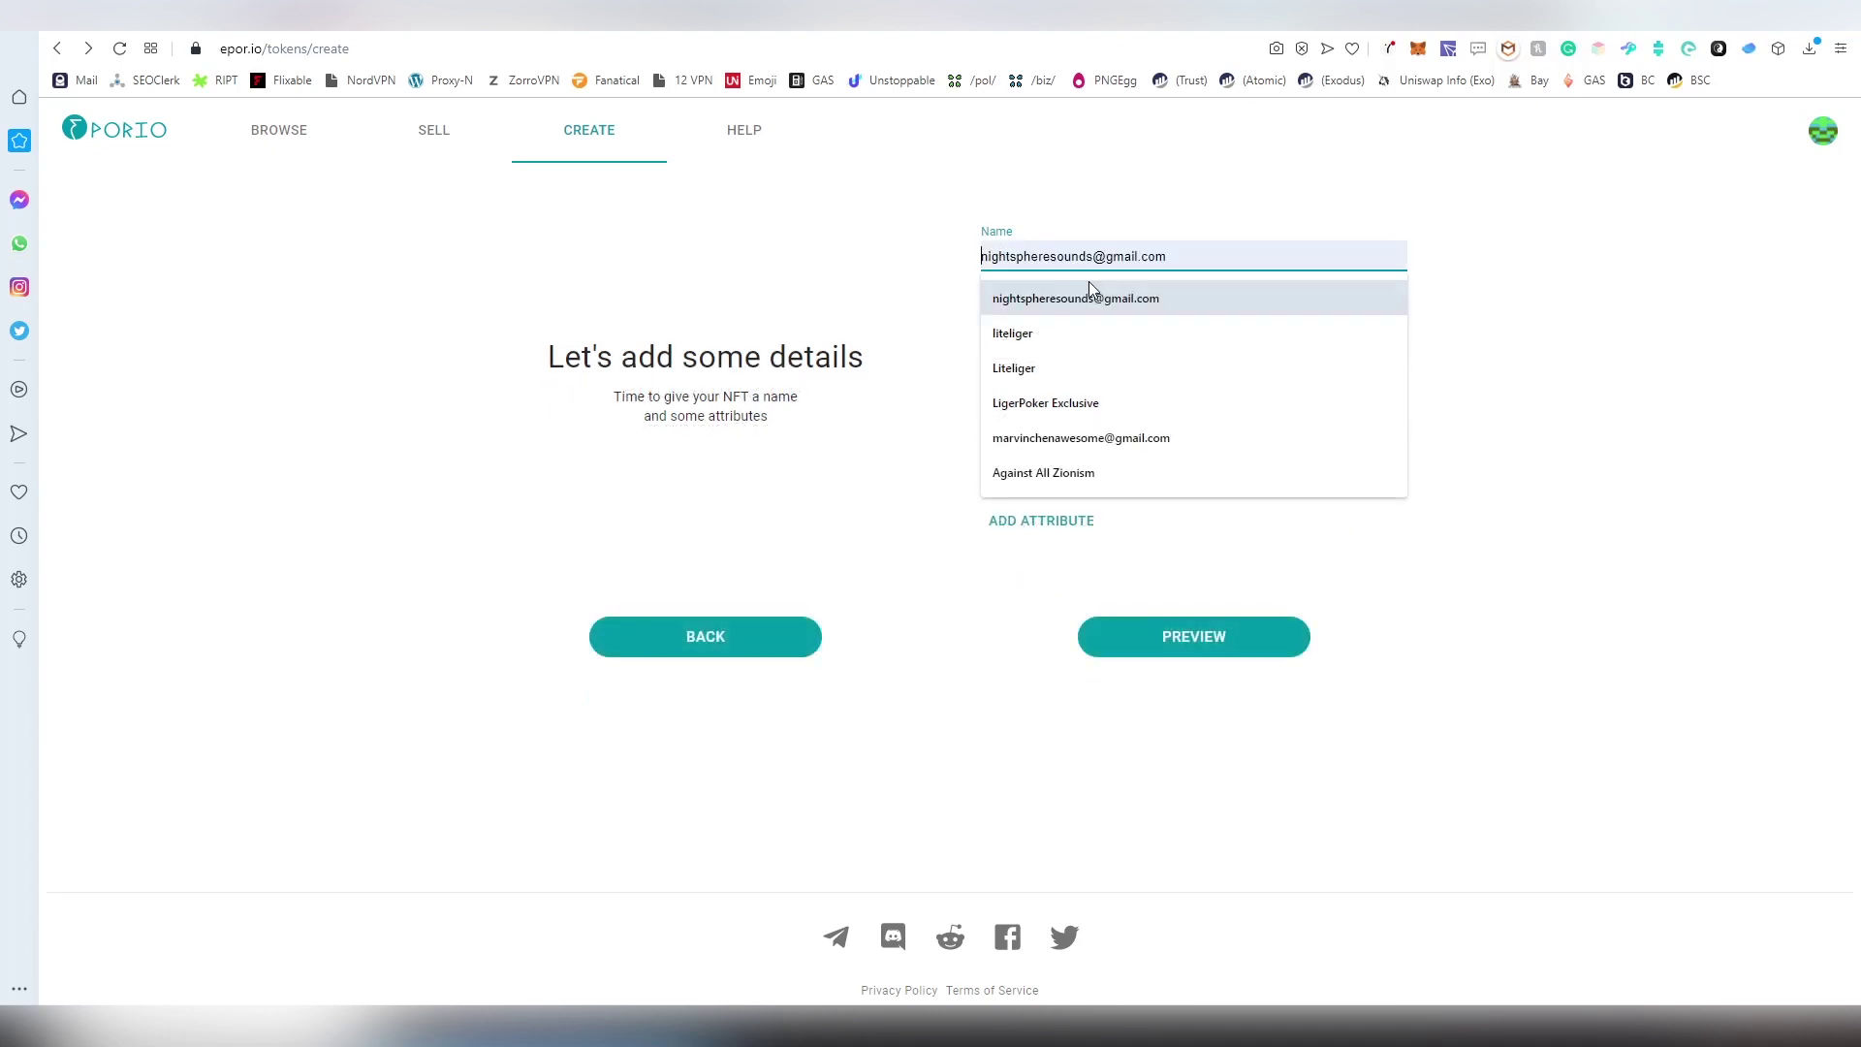
{"action": "type", "text": "LigerPoker Exclusive"}
{"action": "left_click", "coordinate": [1093, 298]}
Describe the NFT as "A Limited Edition NFT Card only available on xDai".
{"action": "key", "text": "Tab"}
{"action": "type", "text": "A Limited "}
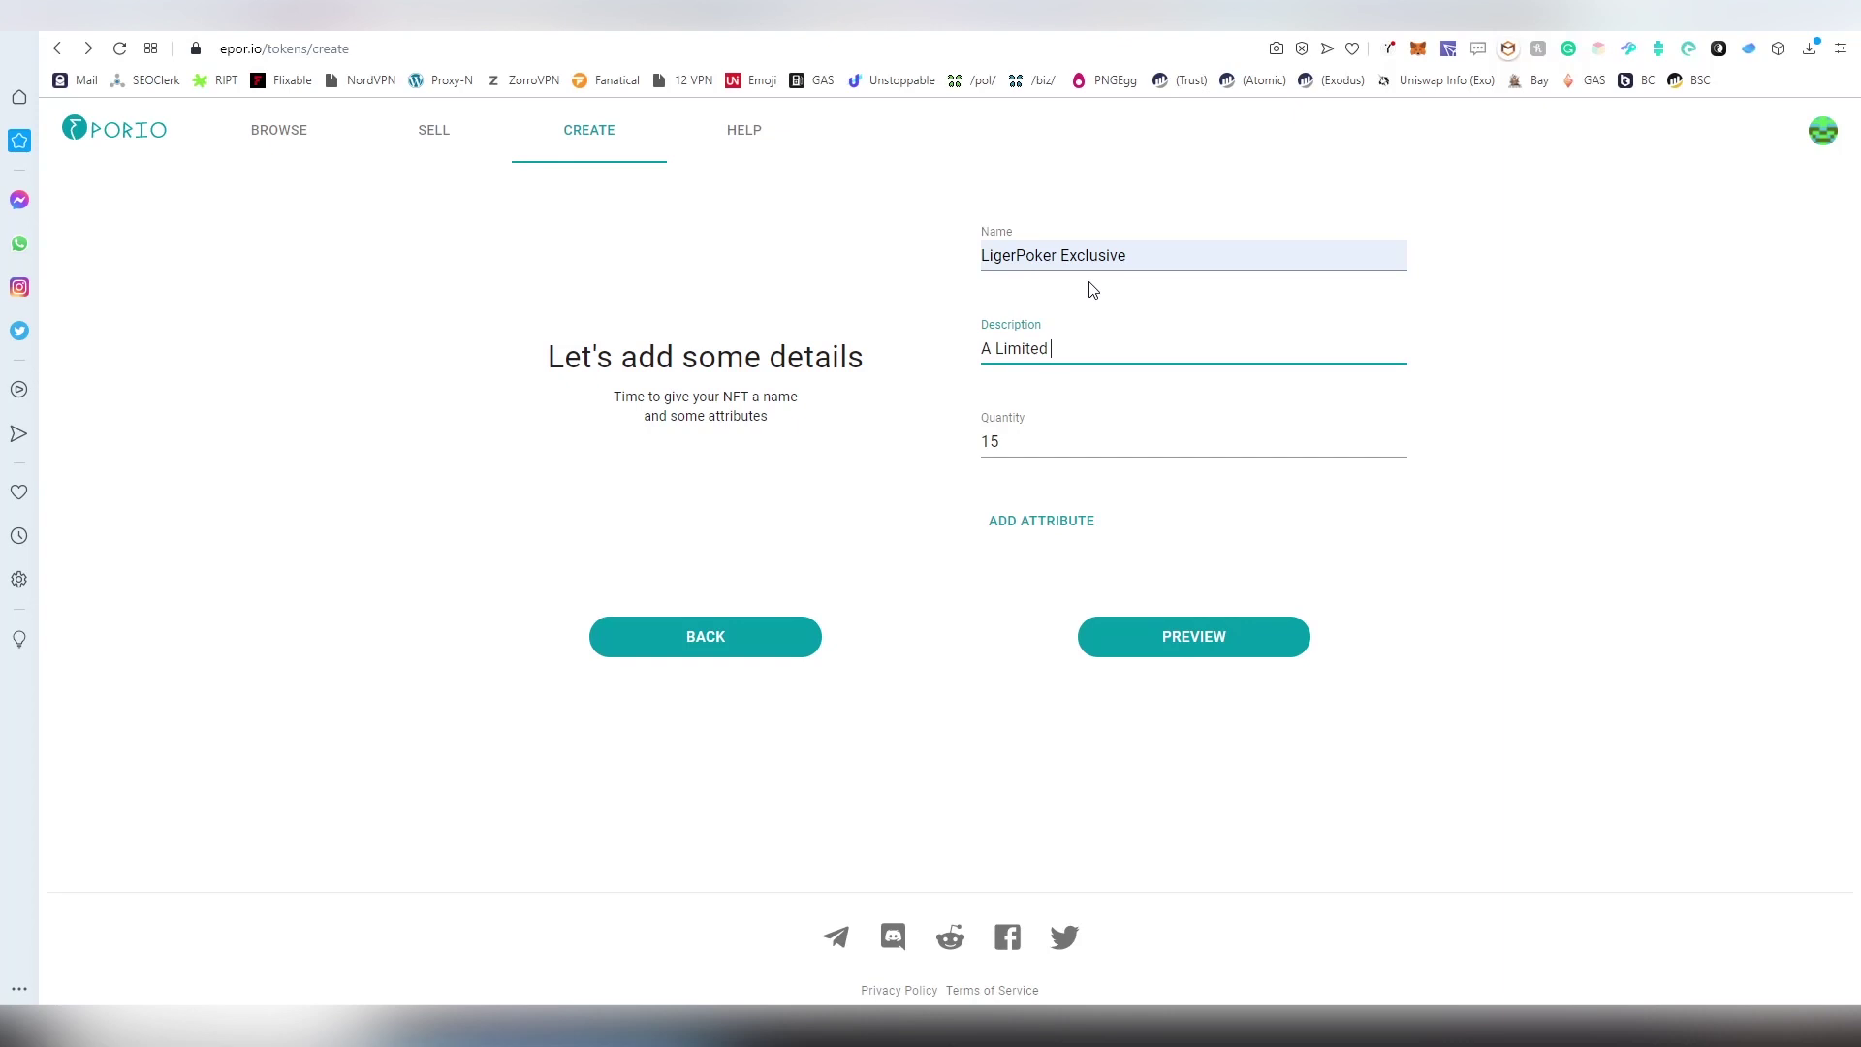
{"action": "type", "text": "Edition NFT Card onlya"}
{"action": "key", "text": "BackSpace"}
{"action": "type", "text": "available on"}
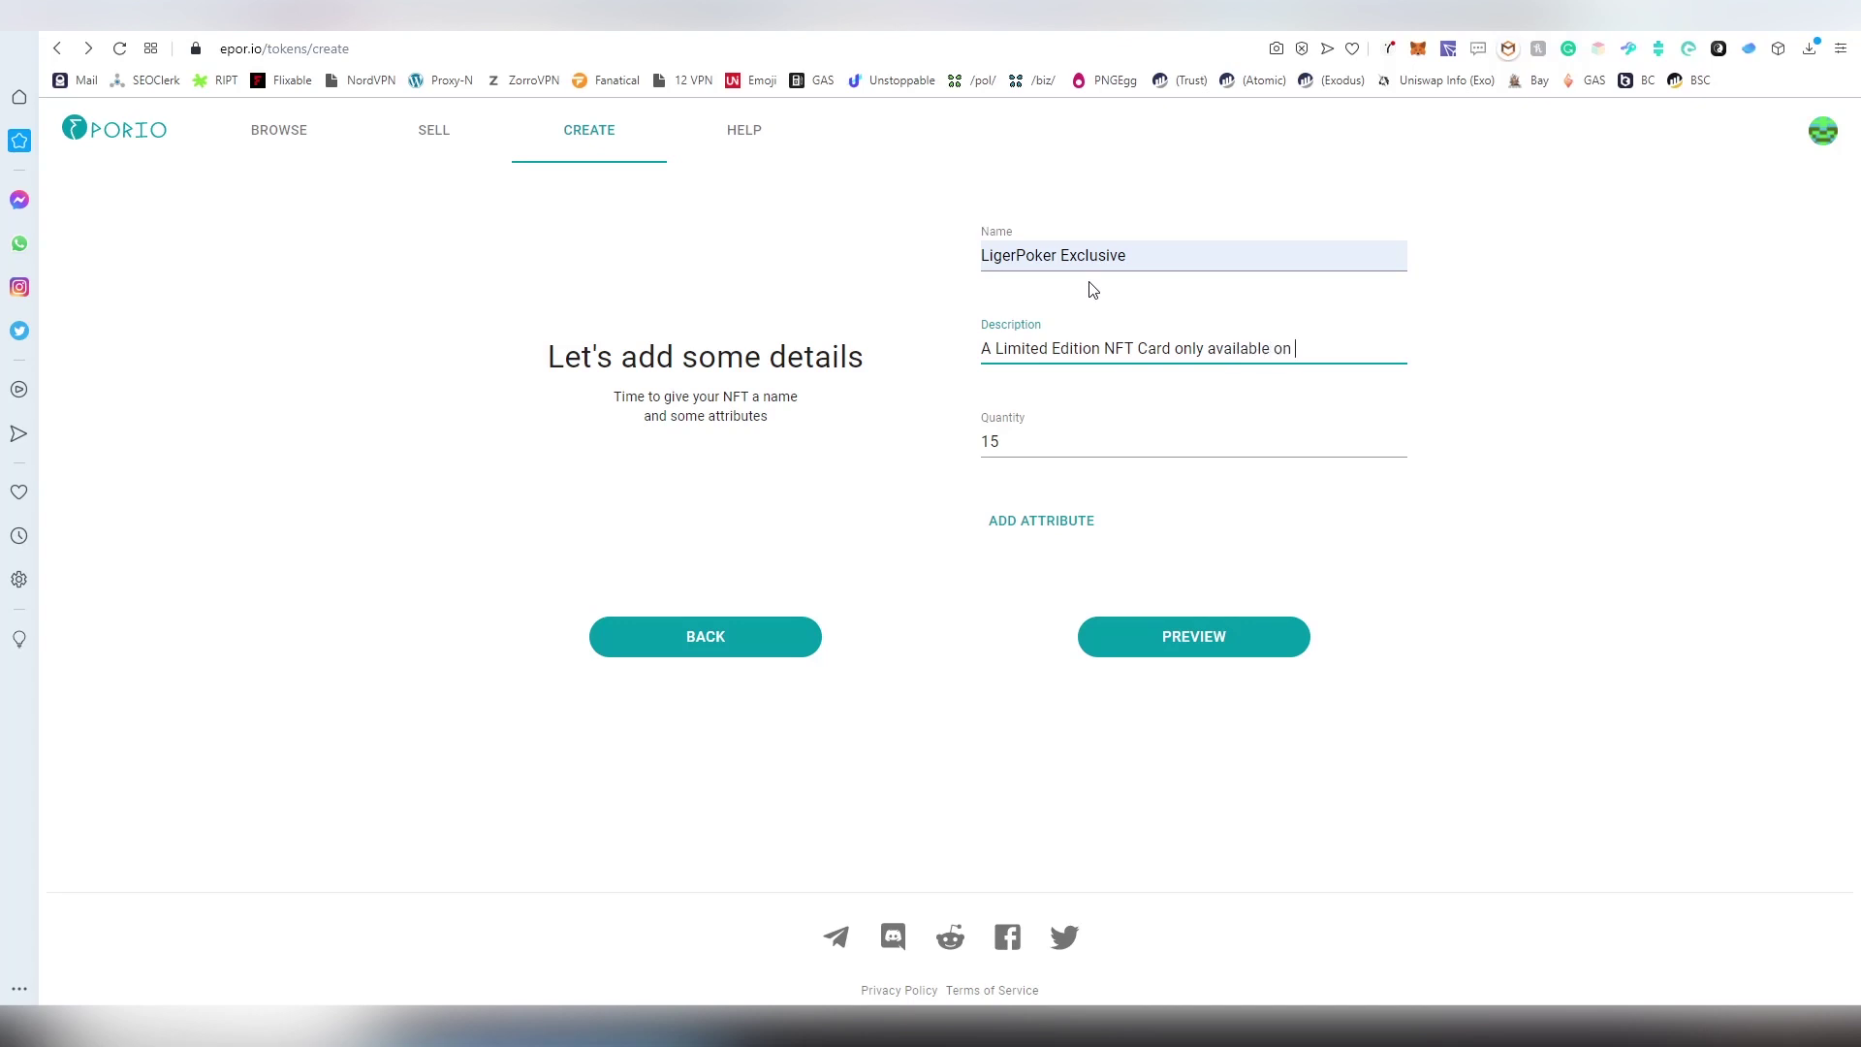
{"action": "type", "text": " xDai"}
Add a date attribute named "Date of Creation" with the value 17/02/2021 to the NFT.
{"action": "left_click", "coordinate": [1055, 514]}
{"action": "left_click", "coordinate": [998, 502]}
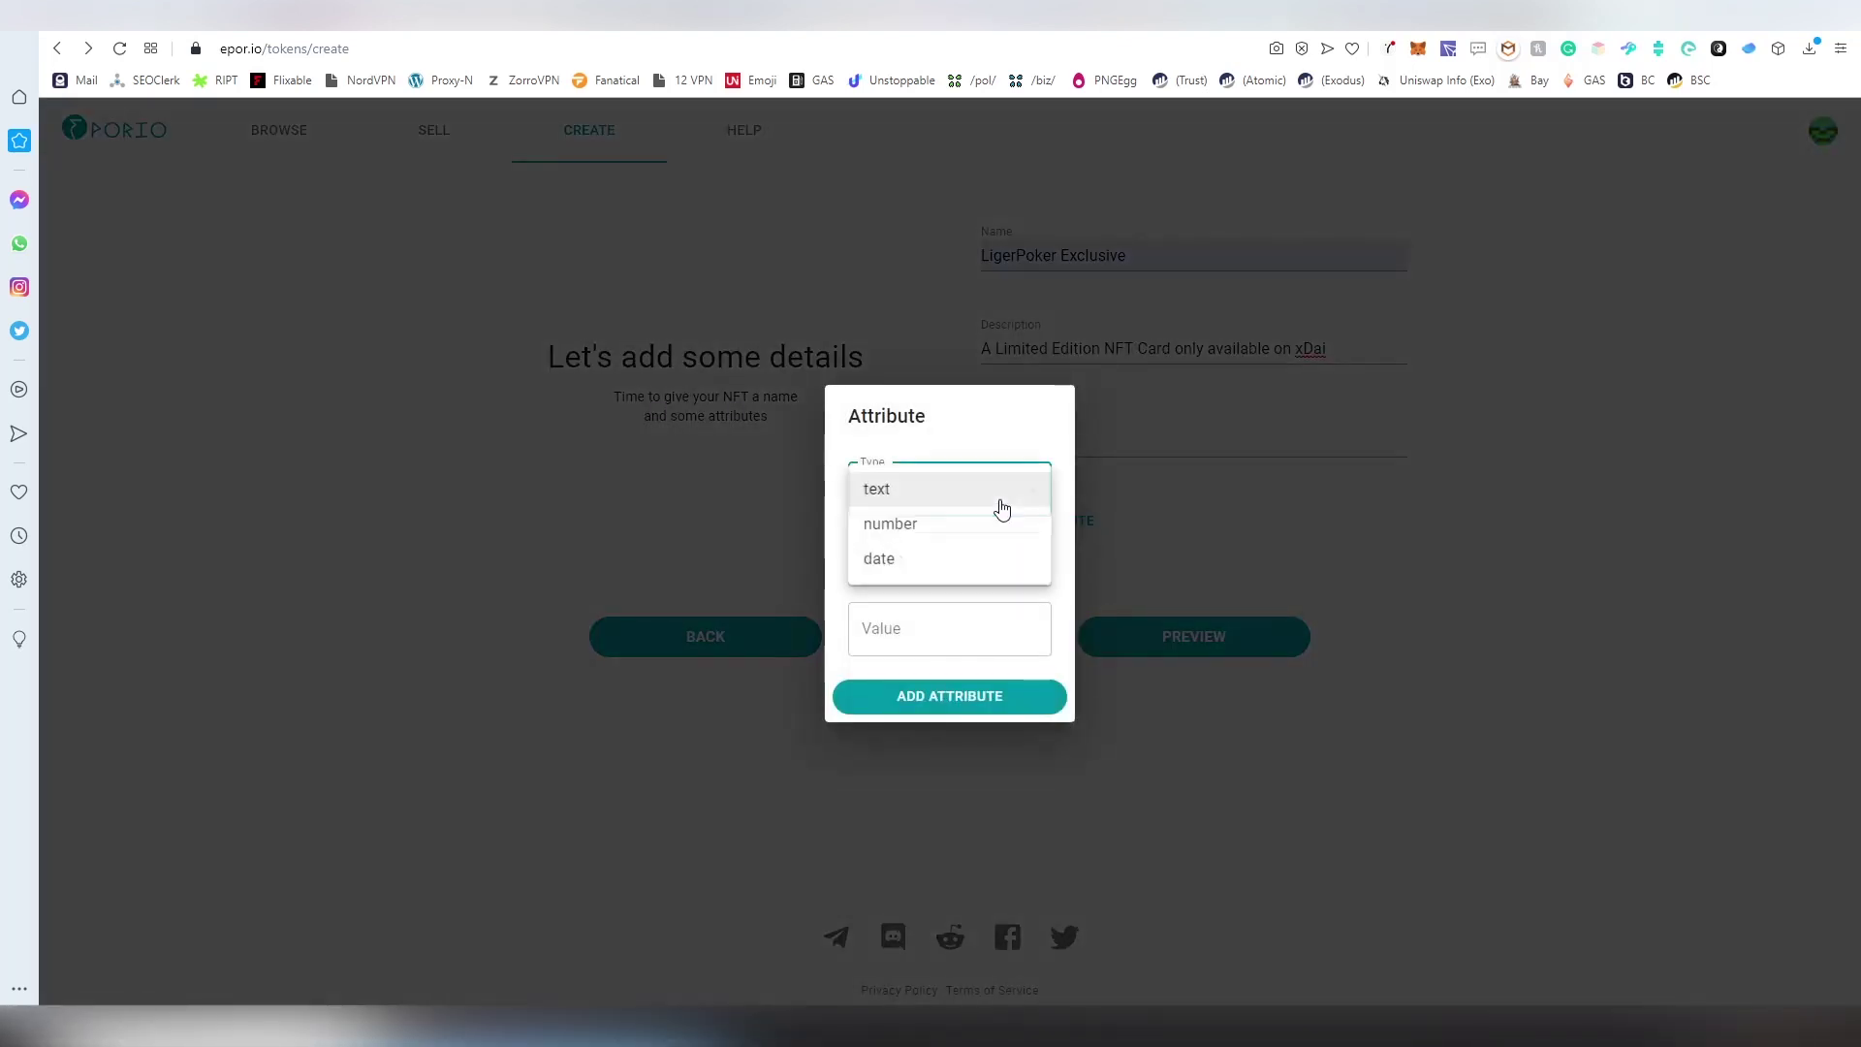
{"action": "left_click", "coordinate": [959, 555]}
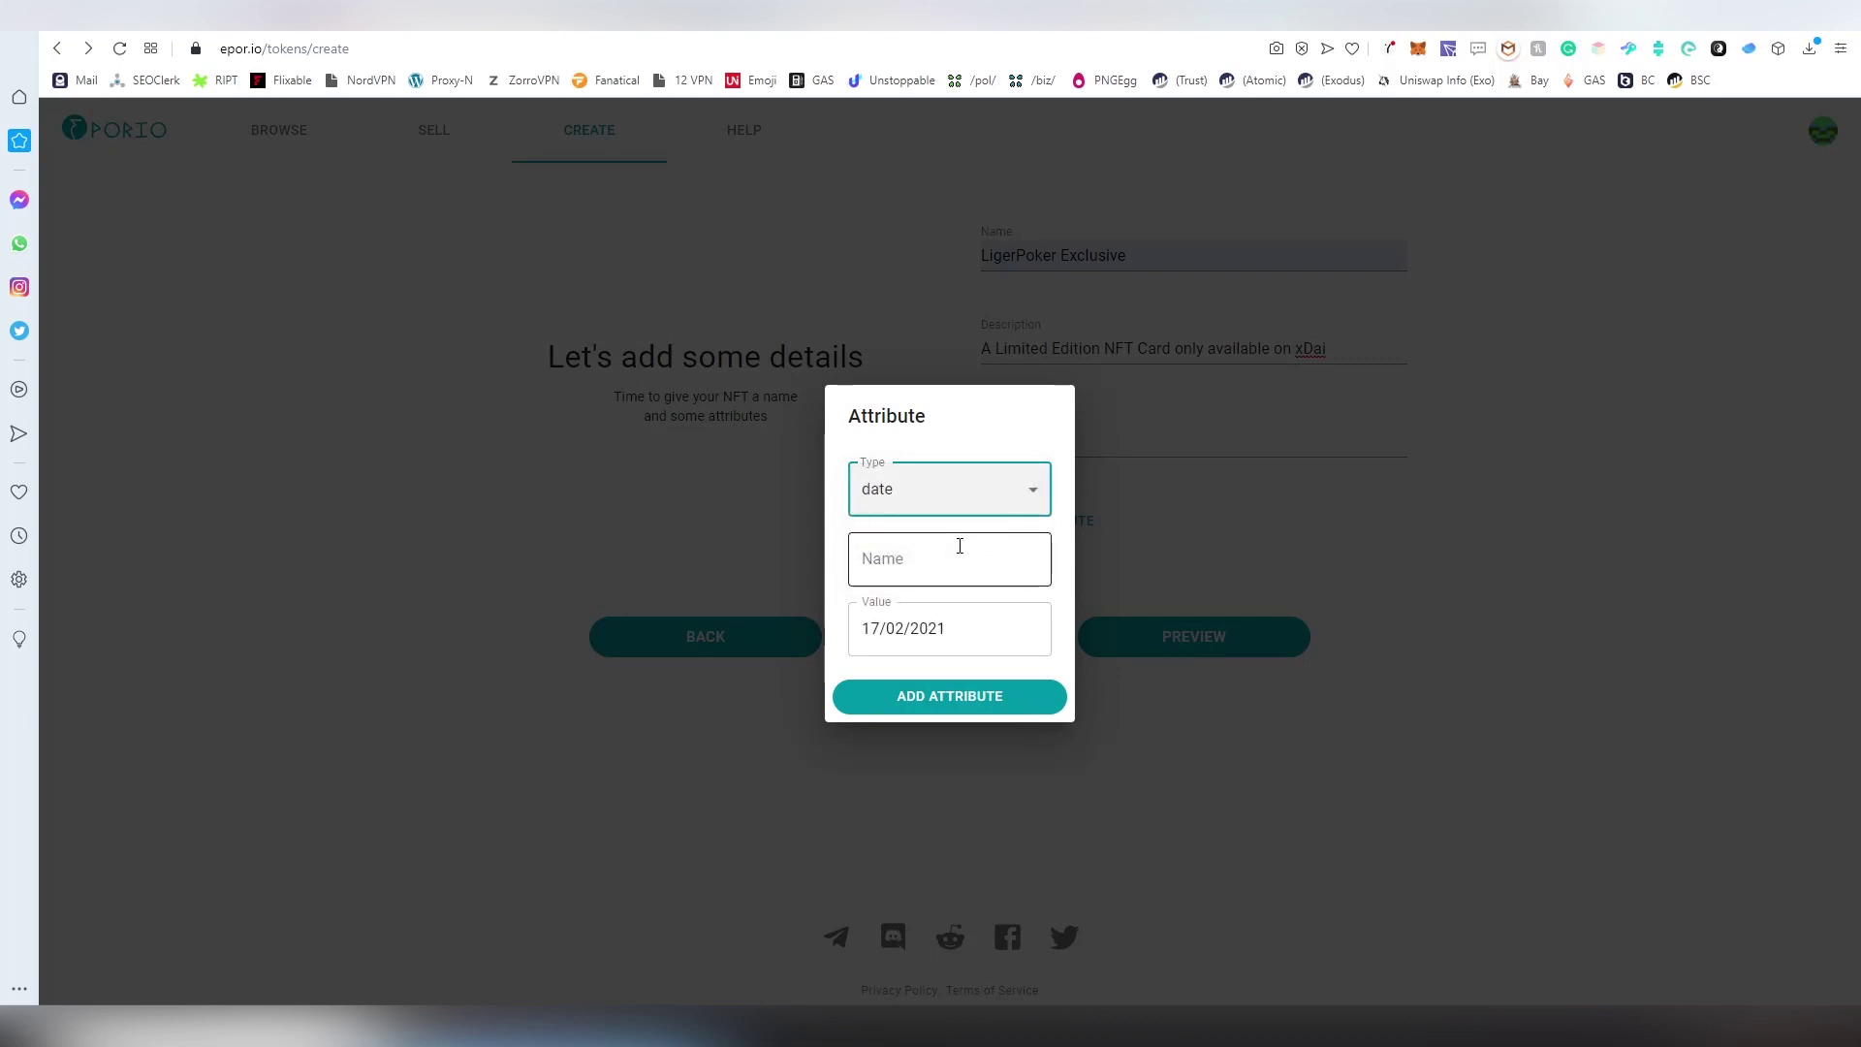
{"action": "left_click", "coordinate": [942, 558]}
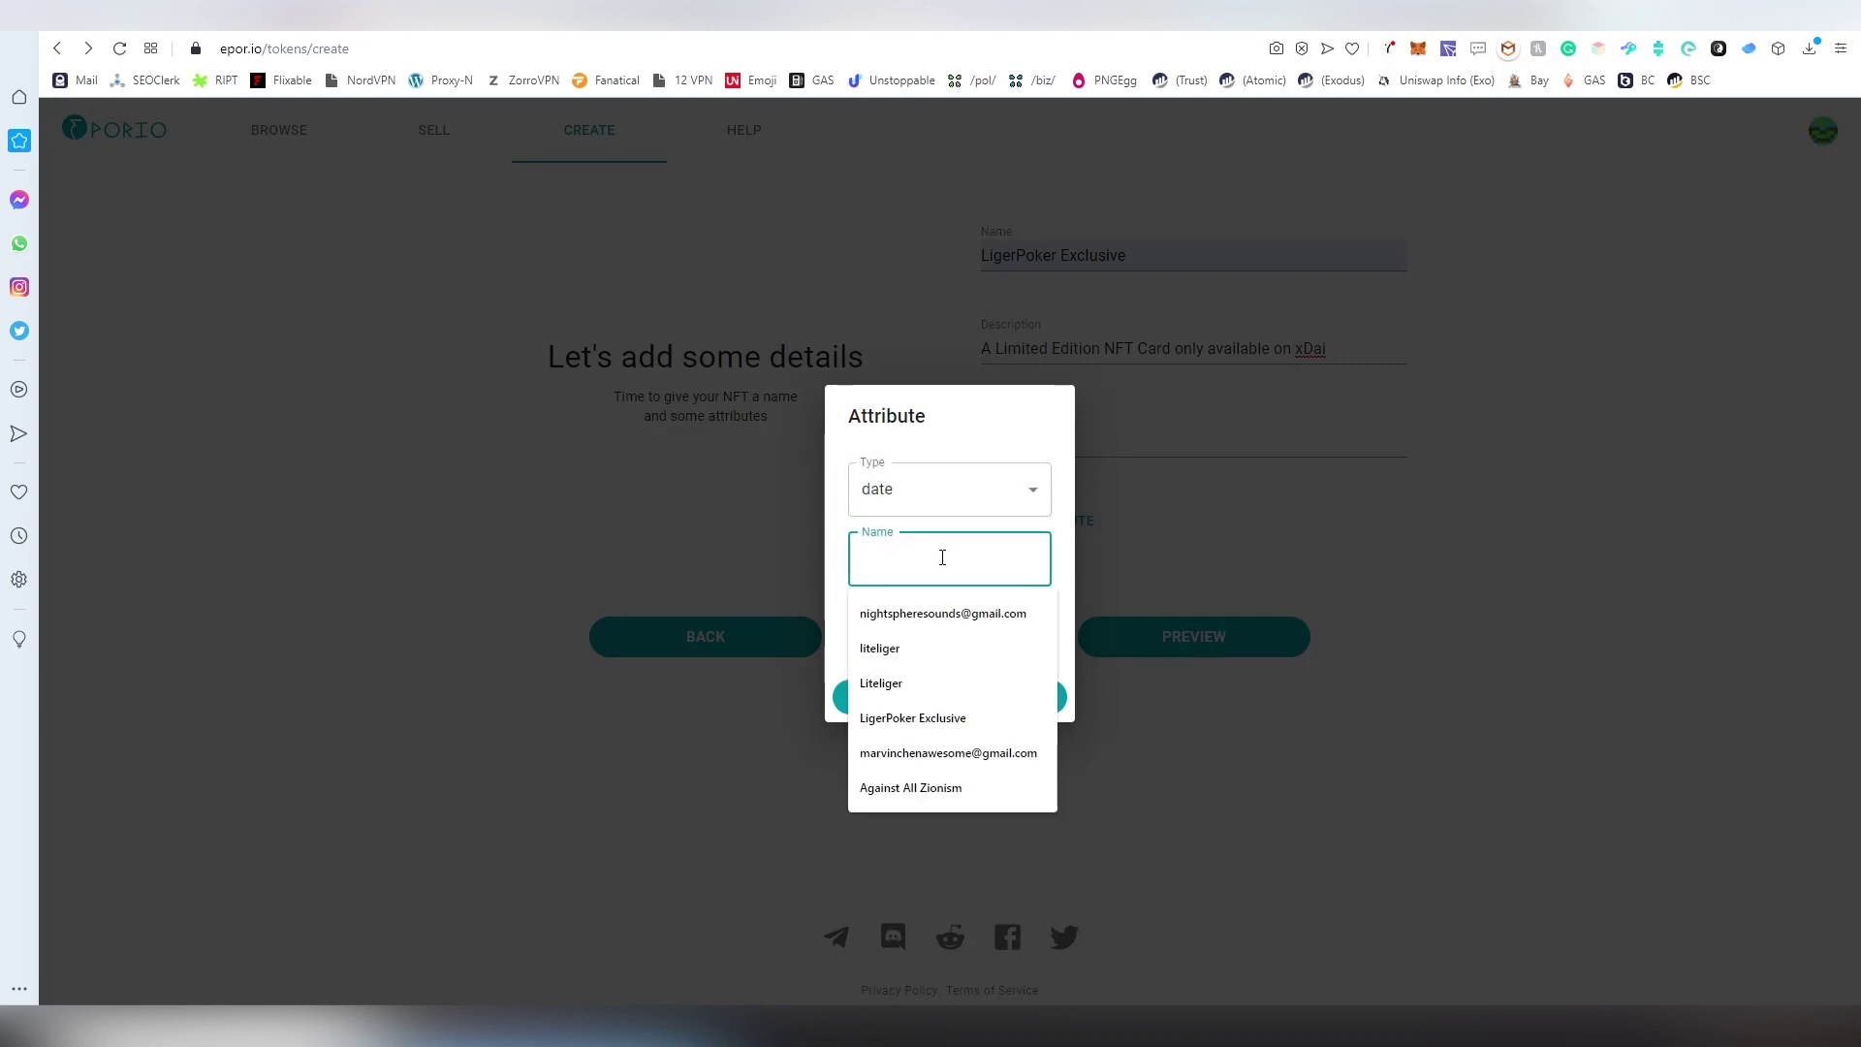
{"action": "type", "text": "Date"}
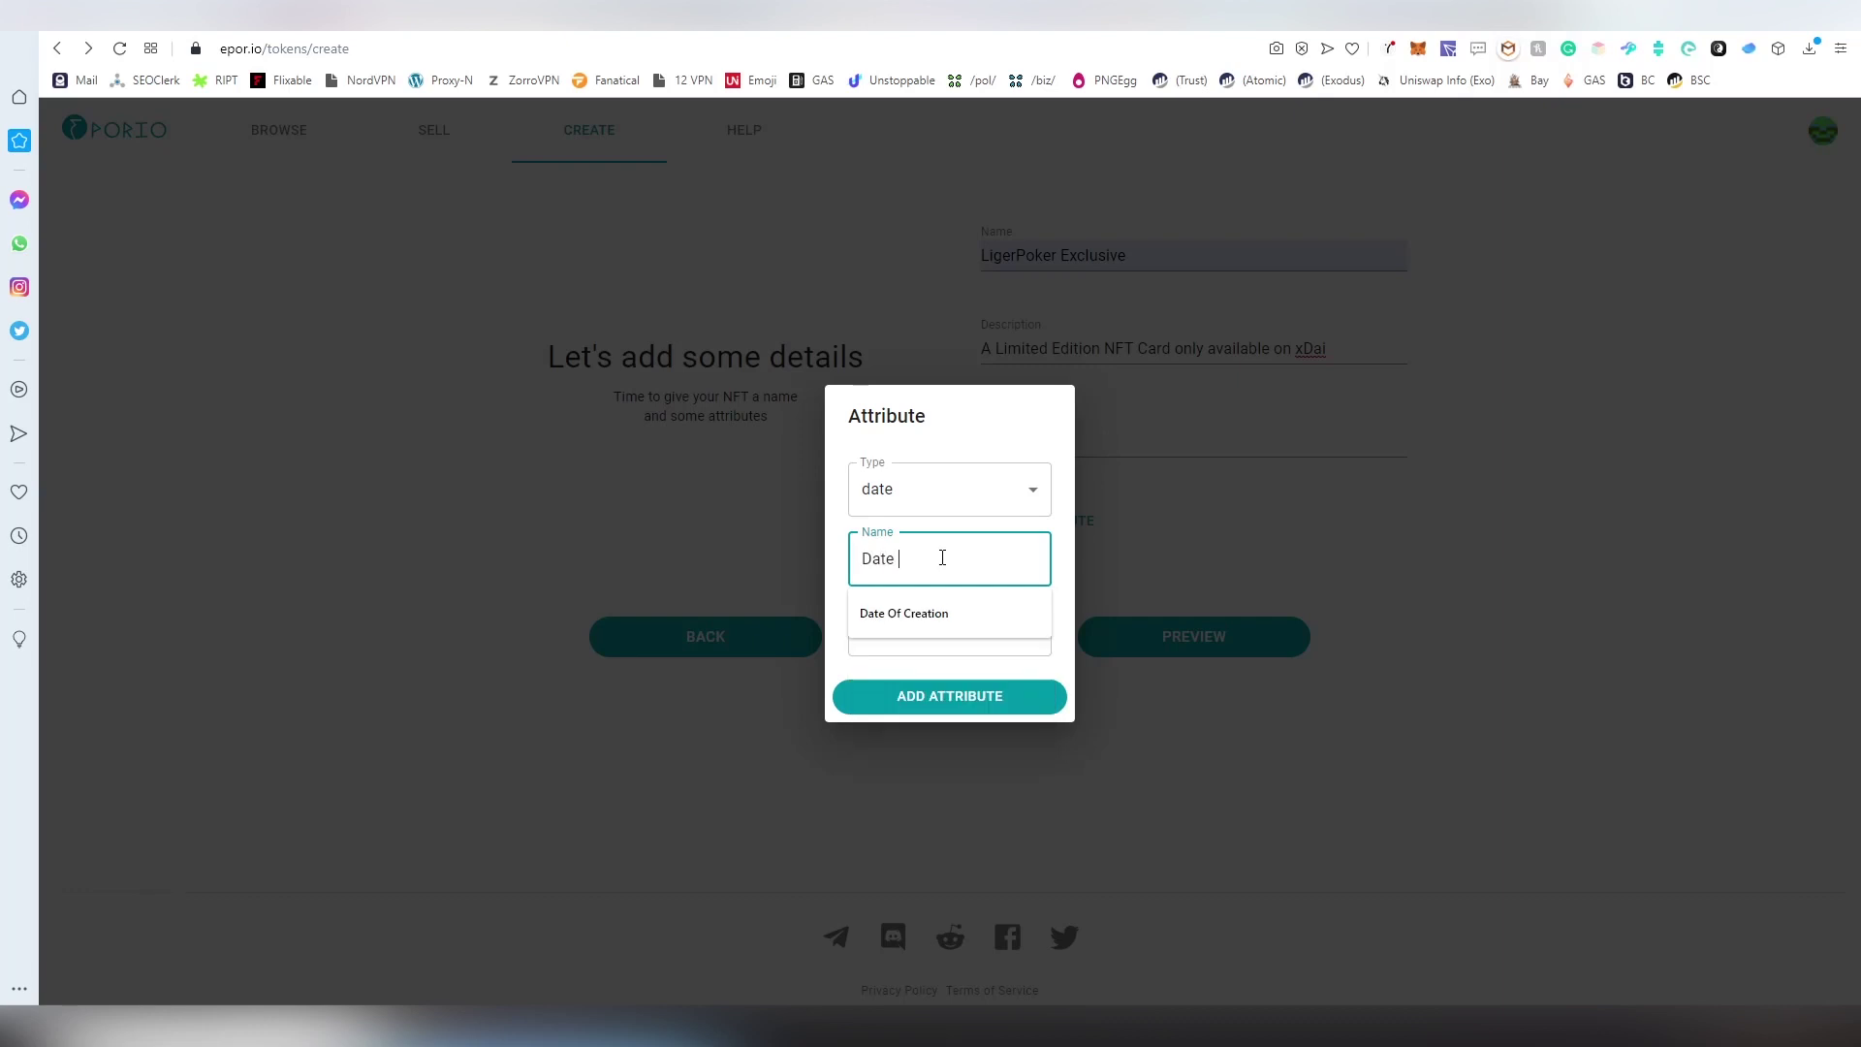
{"action": "type", "text": " of Creation"}
{"action": "left_click", "coordinate": [931, 690]}
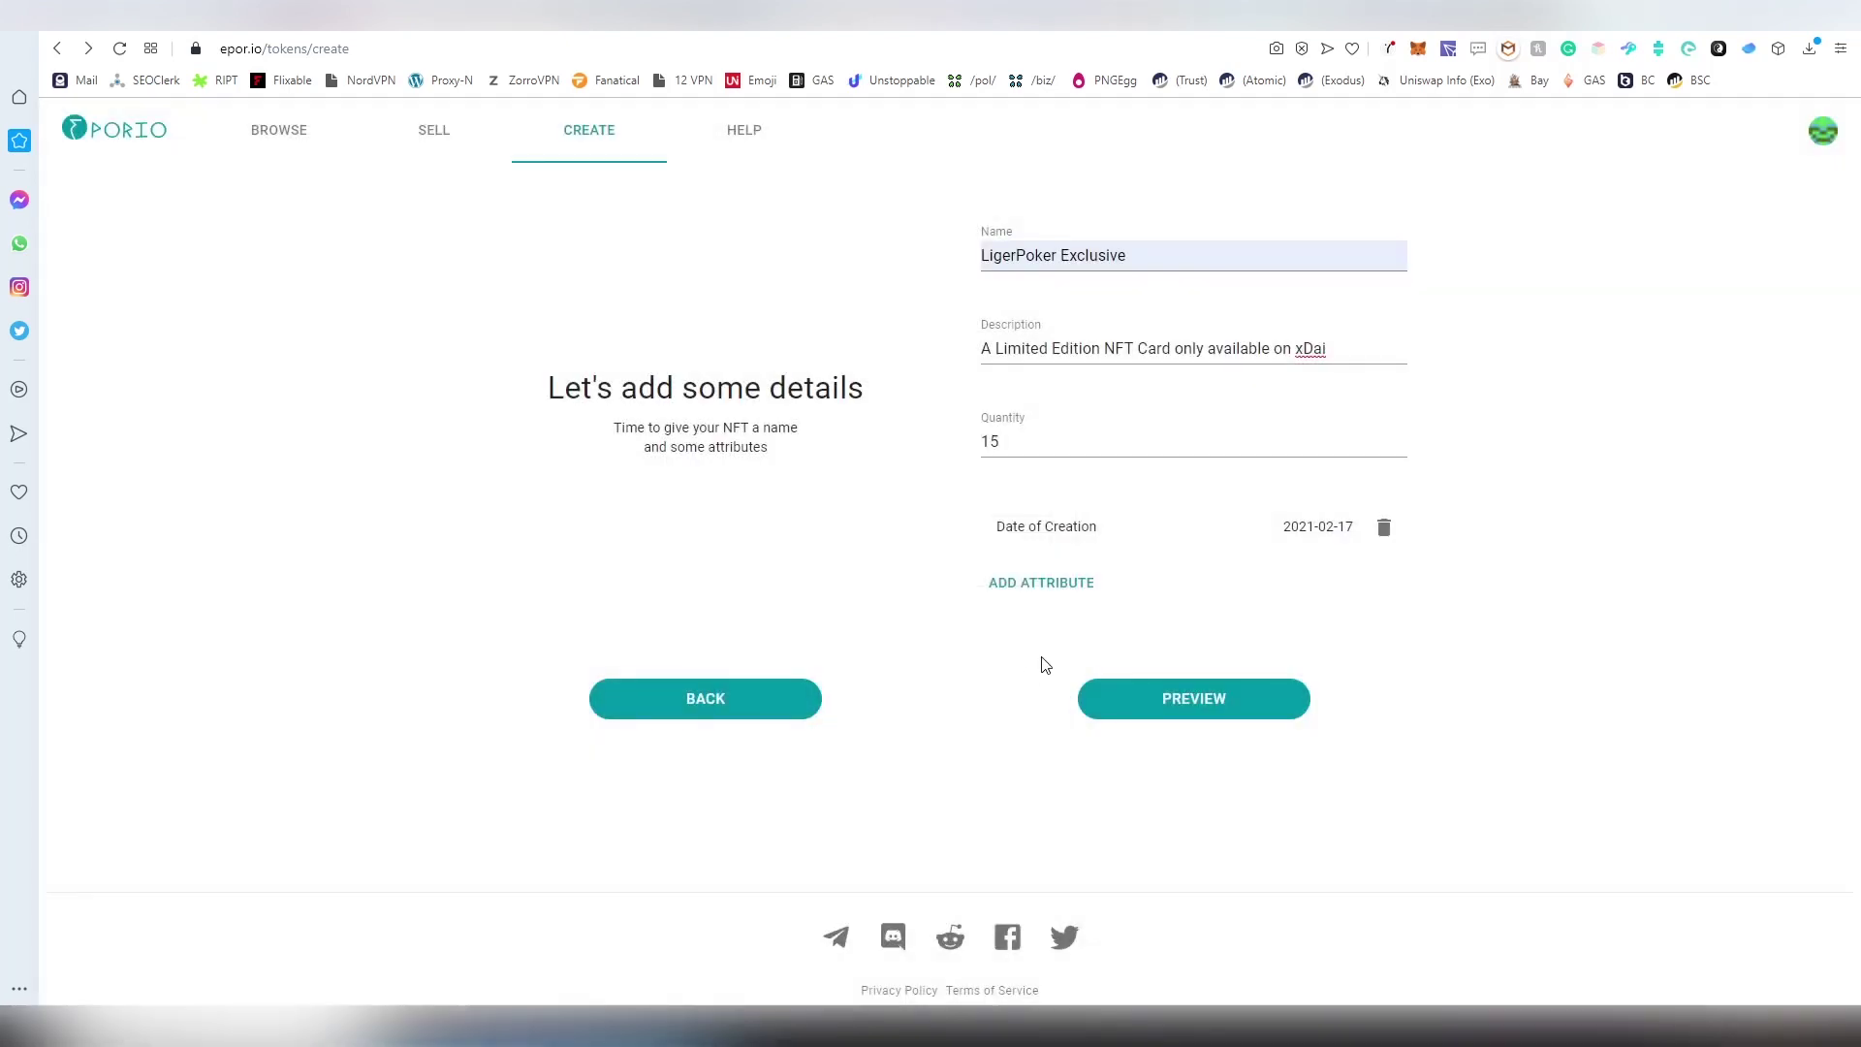
Preview the LigerPoker Exclusive NFT and start minting it.
{"action": "left_click", "coordinate": [1190, 703]}
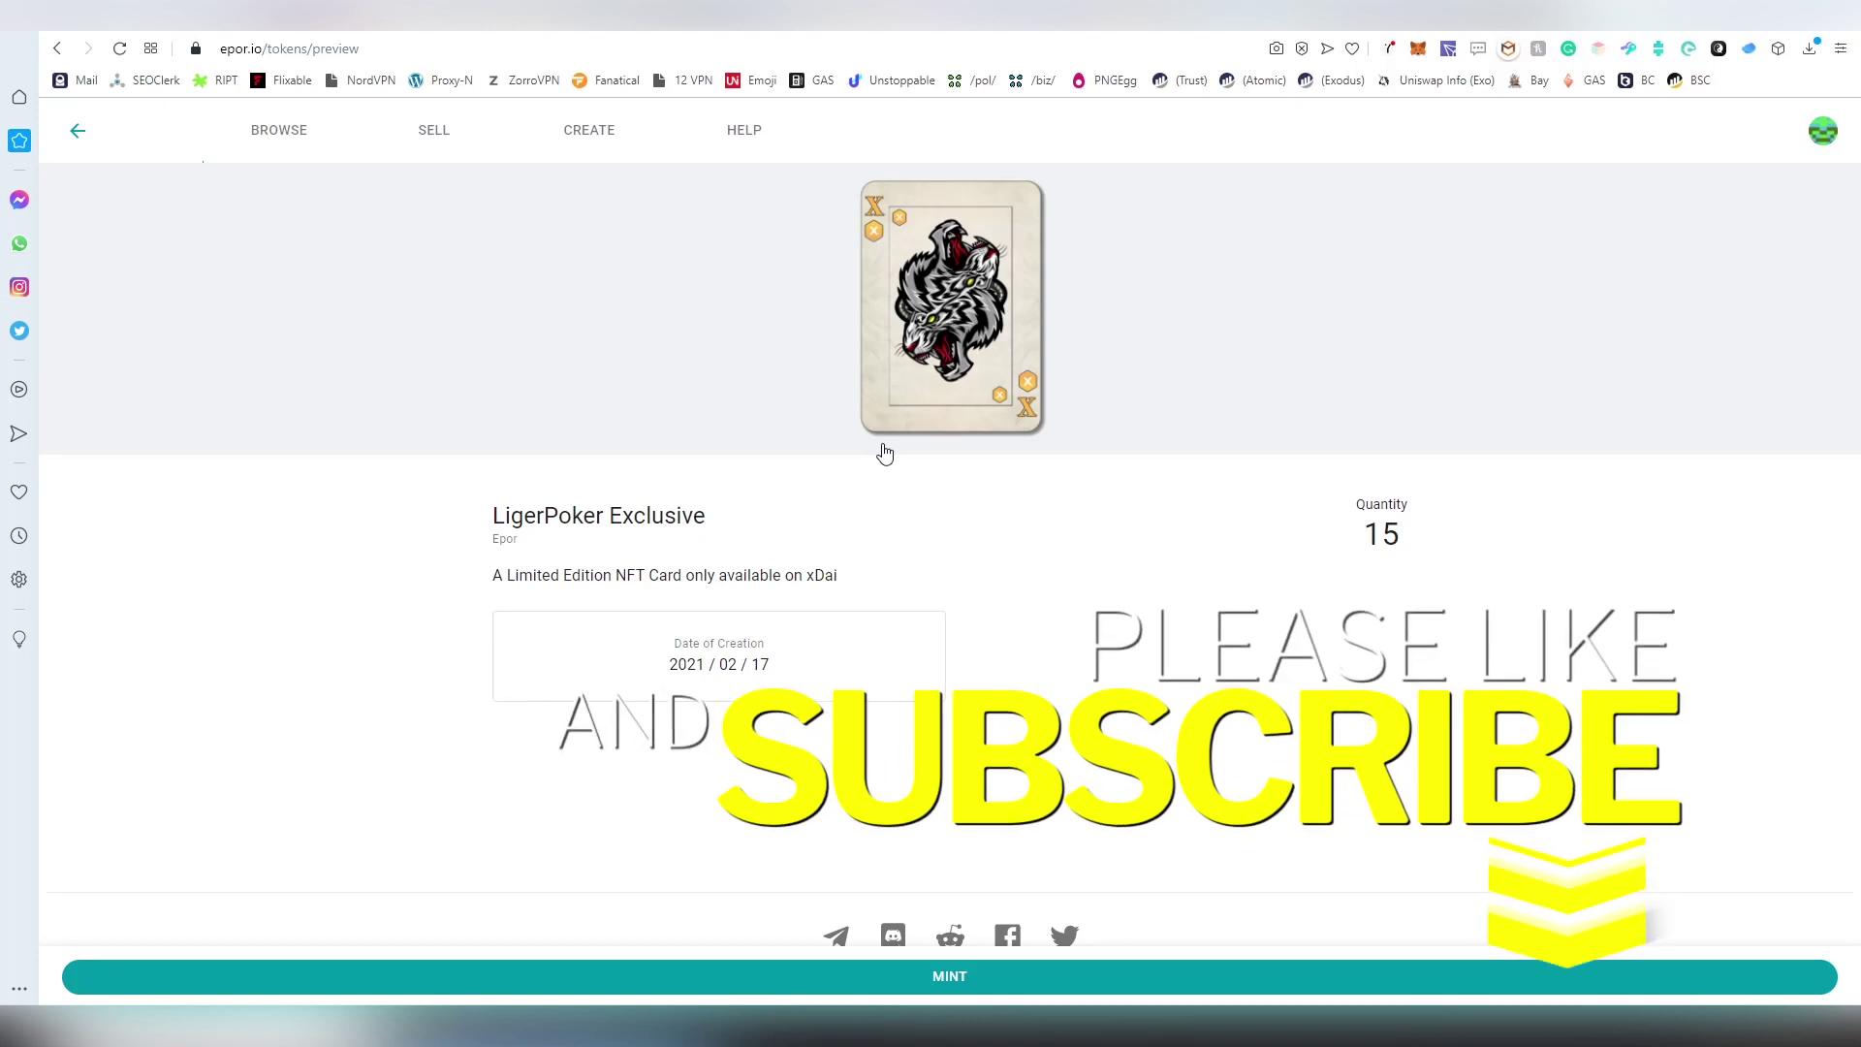
{"action": "left_click", "coordinate": [1127, 991]}
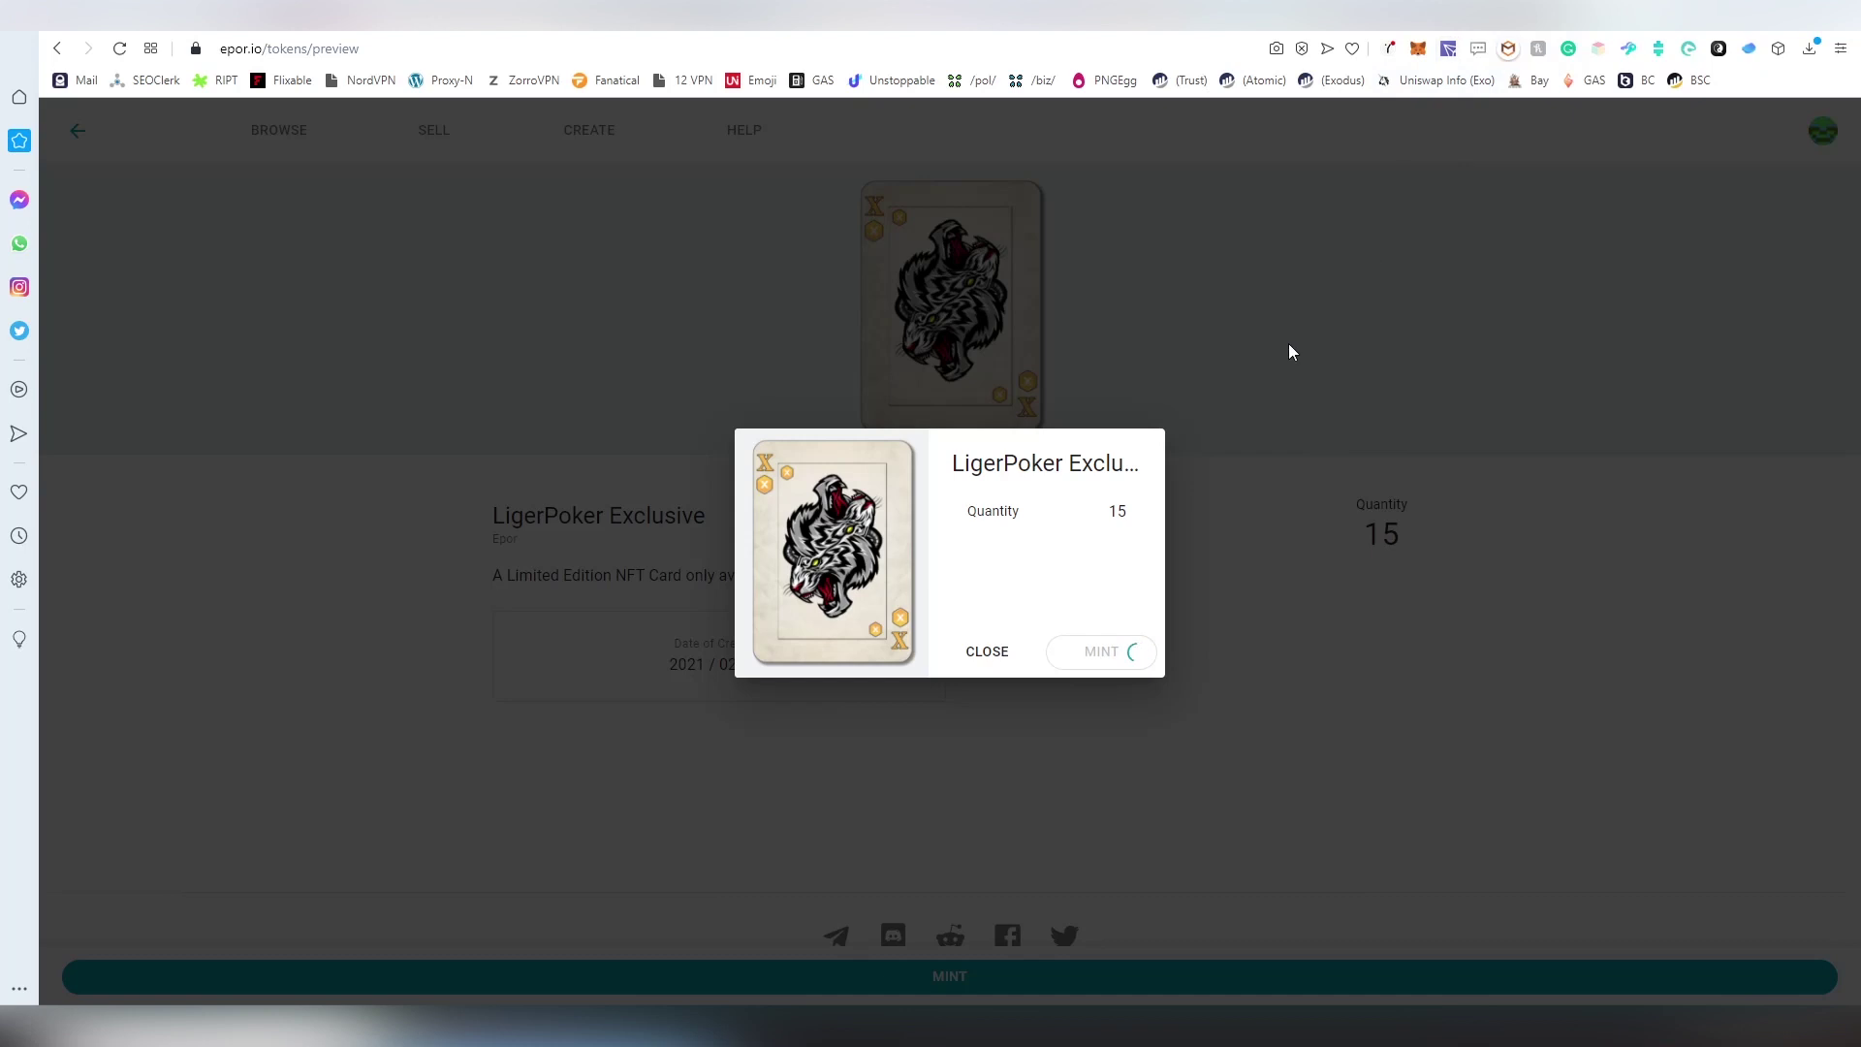
Examine the gas fee and total of the mint transaction in the MetaMask confirmation window.
{"action": "left_click_drag", "start_coordinate": [1569, 53], "coordinate": [502, 240]}
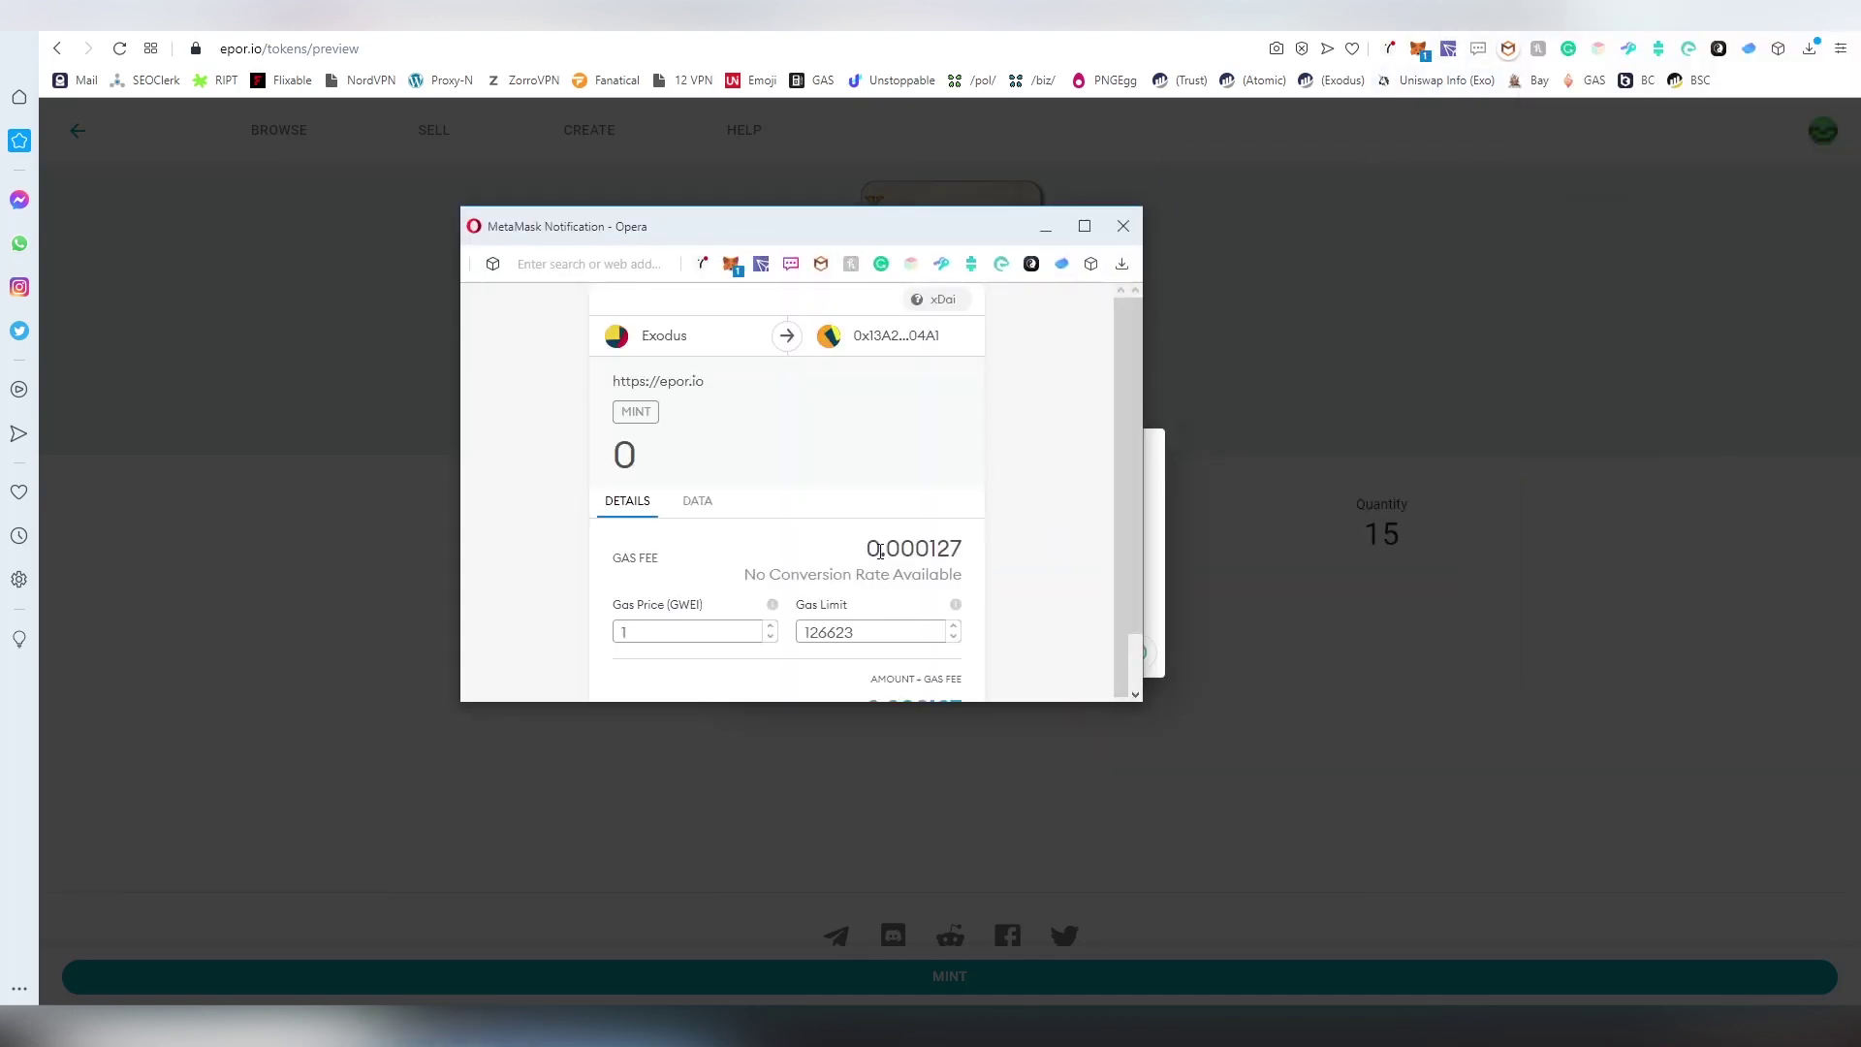
{"action": "mouse_move", "coordinate": [892, 552]}
{"action": "left_mouse_down"}
{"action": "mouse_move", "coordinate": [945, 552]}
{"action": "mouse_move", "coordinate": [909, 552]}
{"action": "left_mouse_up"}
{"action": "left_click", "coordinate": [938, 552]}
{"action": "left_click", "coordinate": [916, 554]}
{"action": "scroll", "coordinate": [934, 570], "scroll_direction": "down", "scroll_amount": 1}
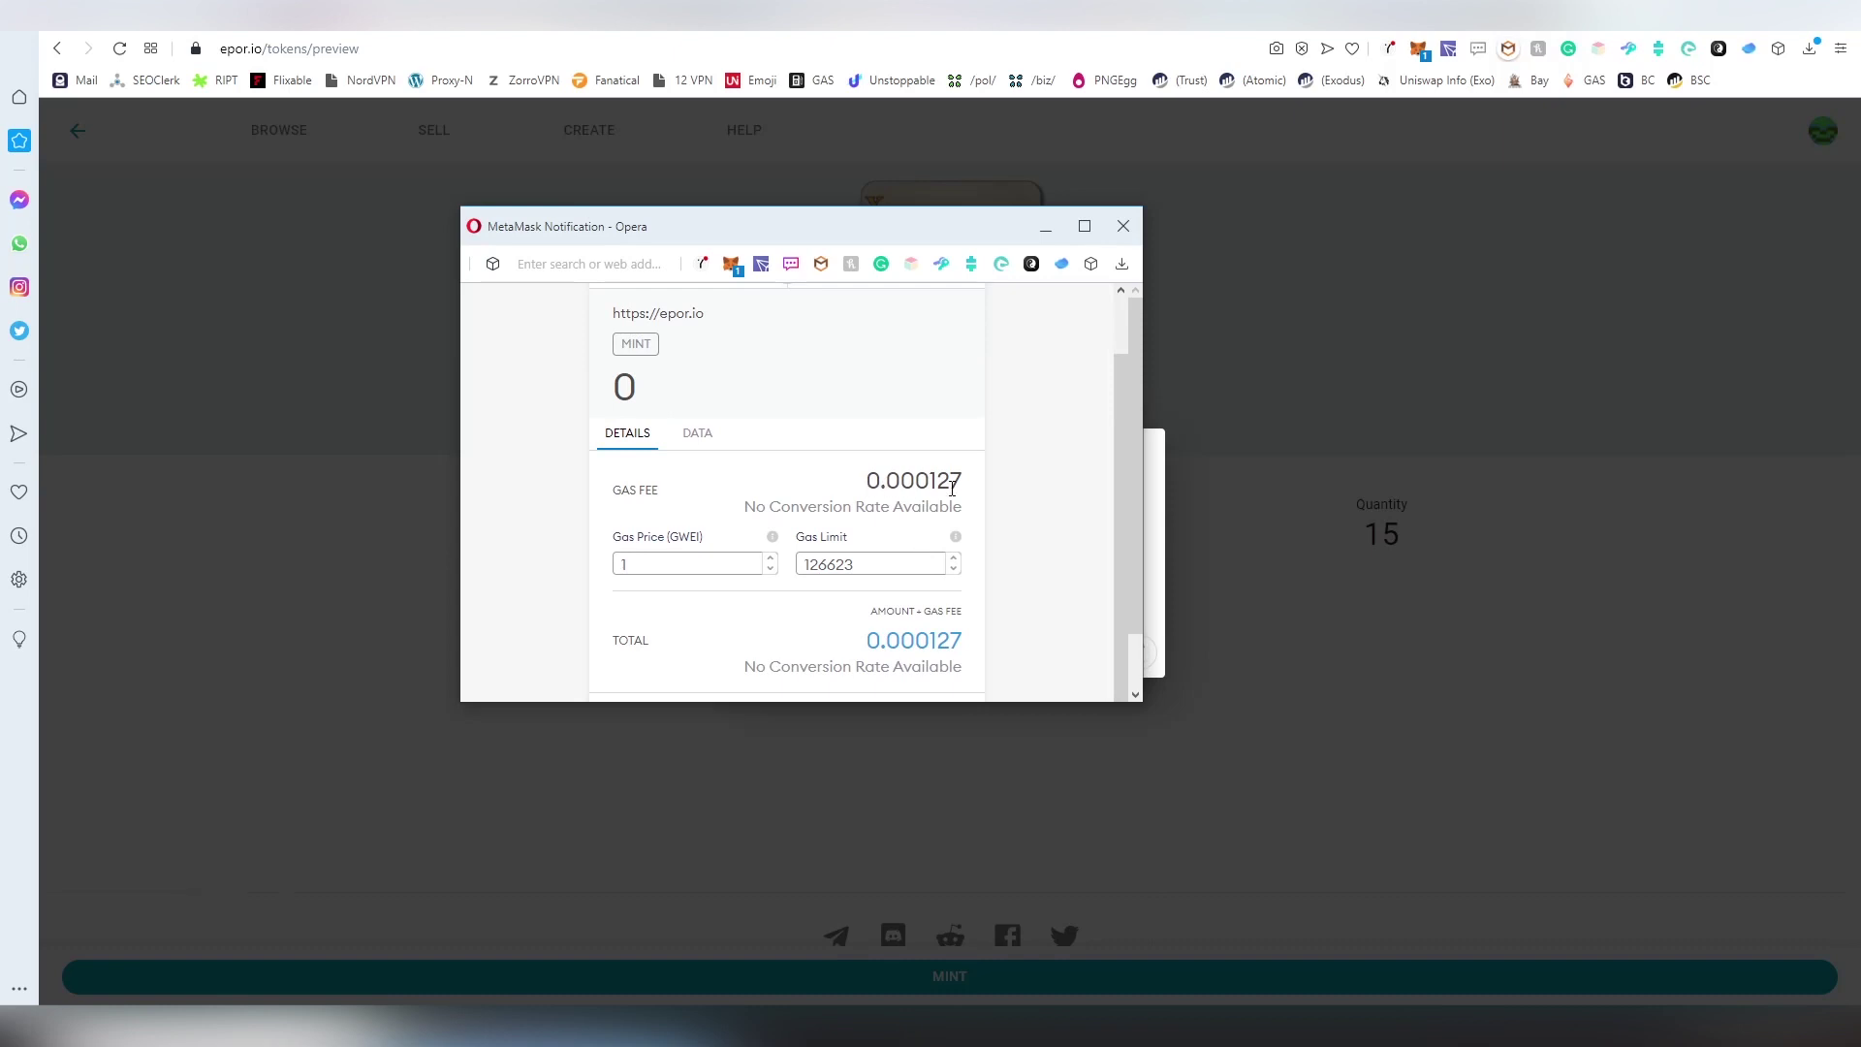
Confirm the mint transaction in MetaMask and view its details on the xDai block explorer.
{"action": "scroll", "coordinate": [952, 488], "scroll_direction": "down", "scroll_amount": 1}
{"action": "left_click", "coordinate": [882, 648]}
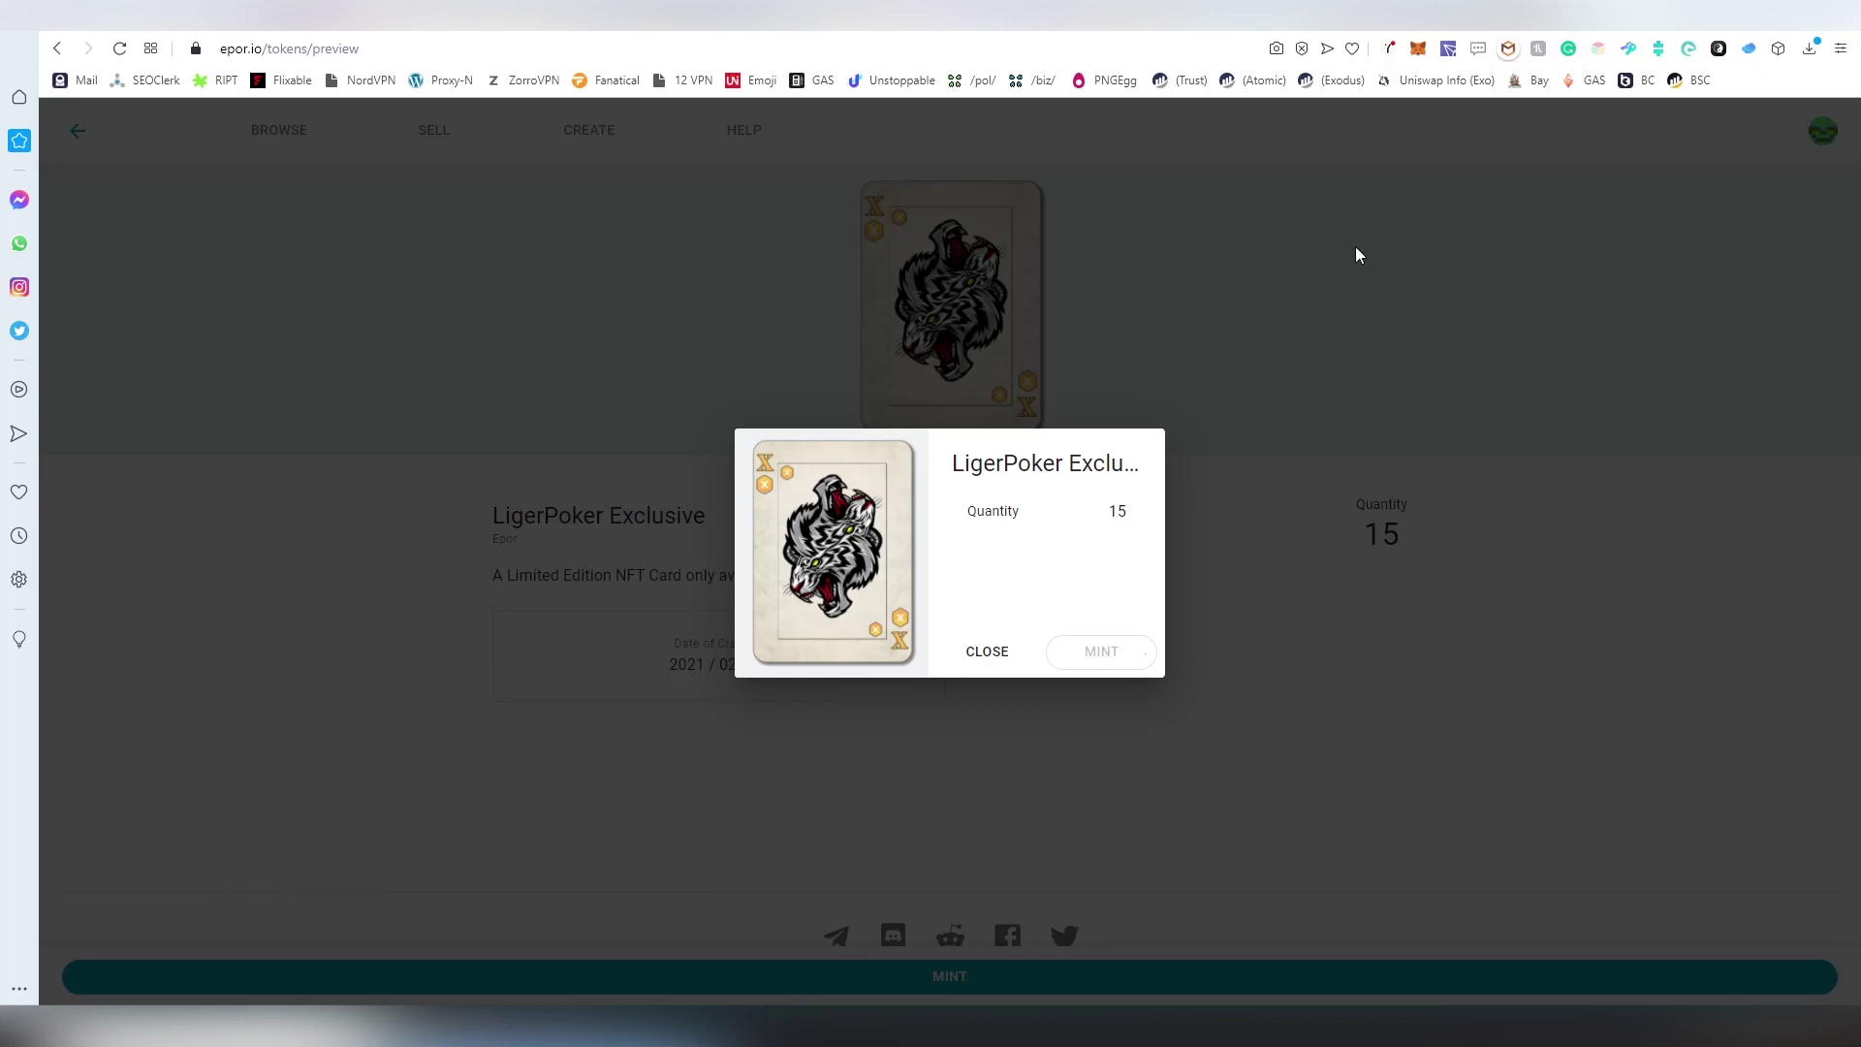
{"action": "left_click", "coordinate": [1418, 49]}
{"action": "scroll", "coordinate": [1362, 363], "scroll_direction": "down", "scroll_amount": 3}
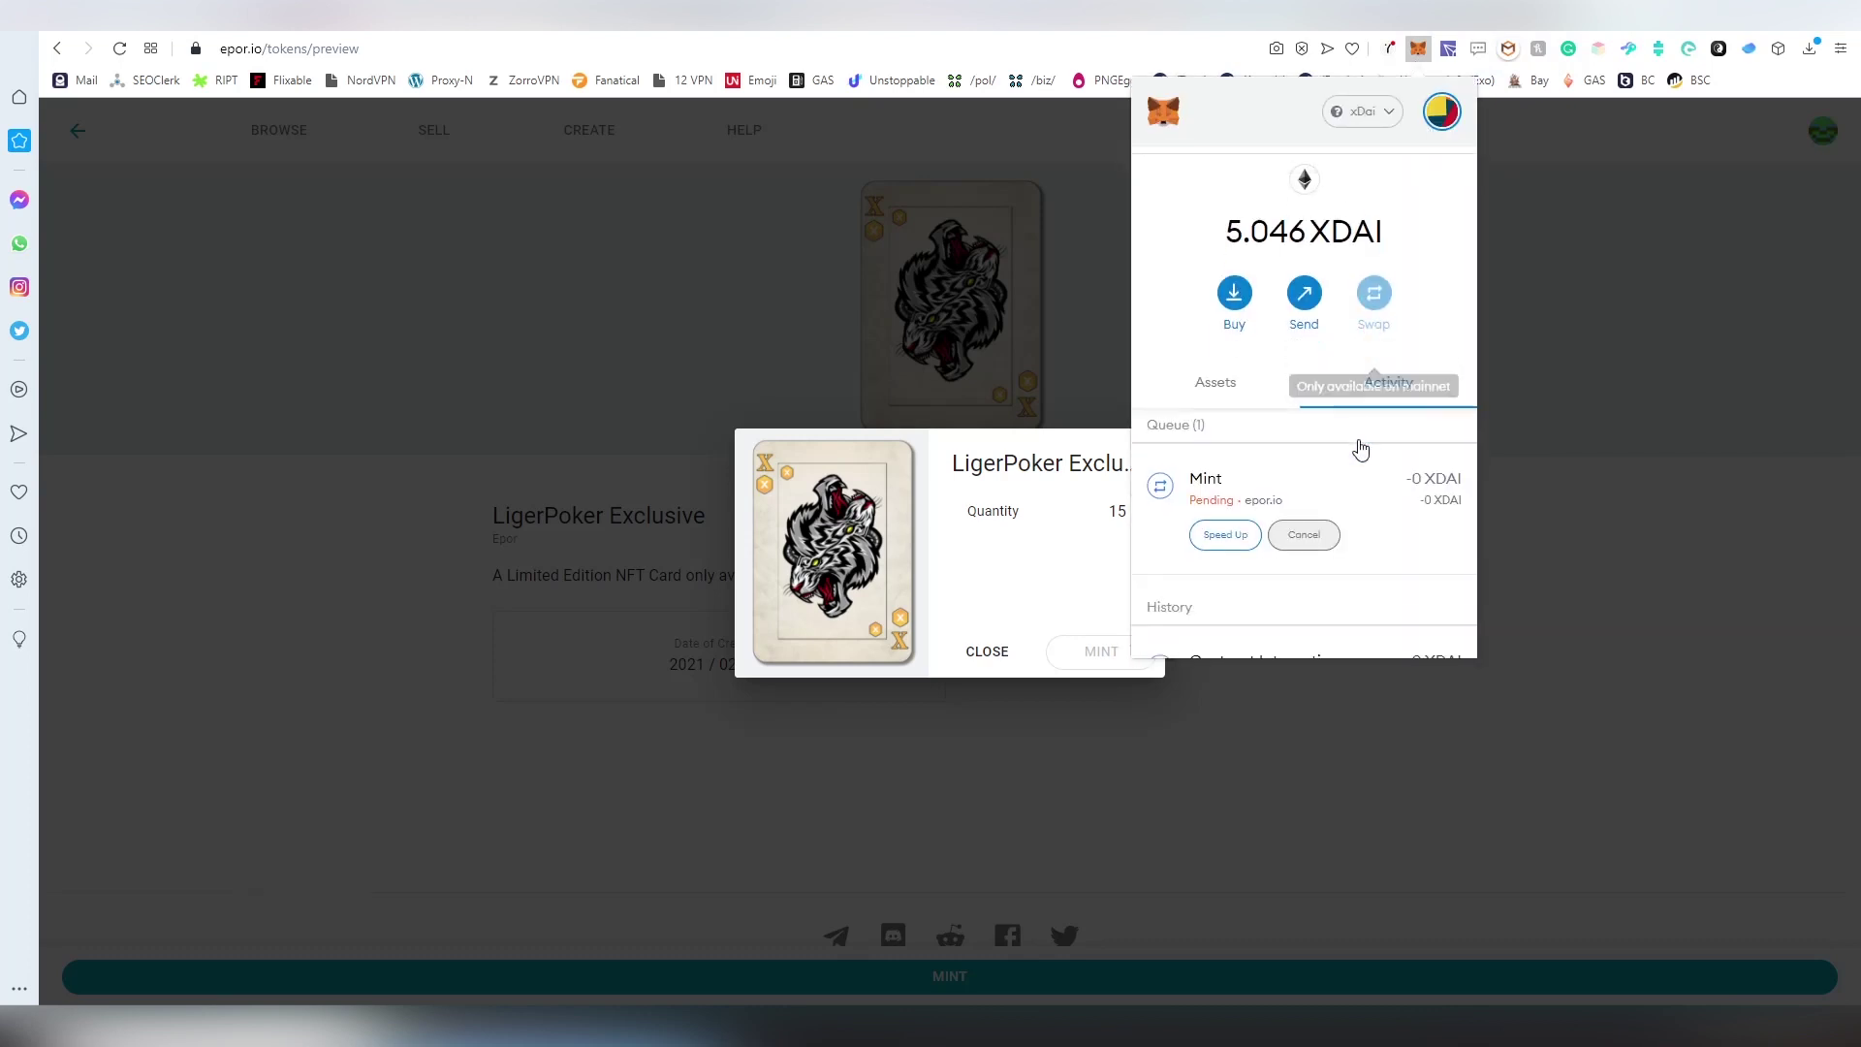
{"action": "left_click", "coordinate": [1323, 364]}
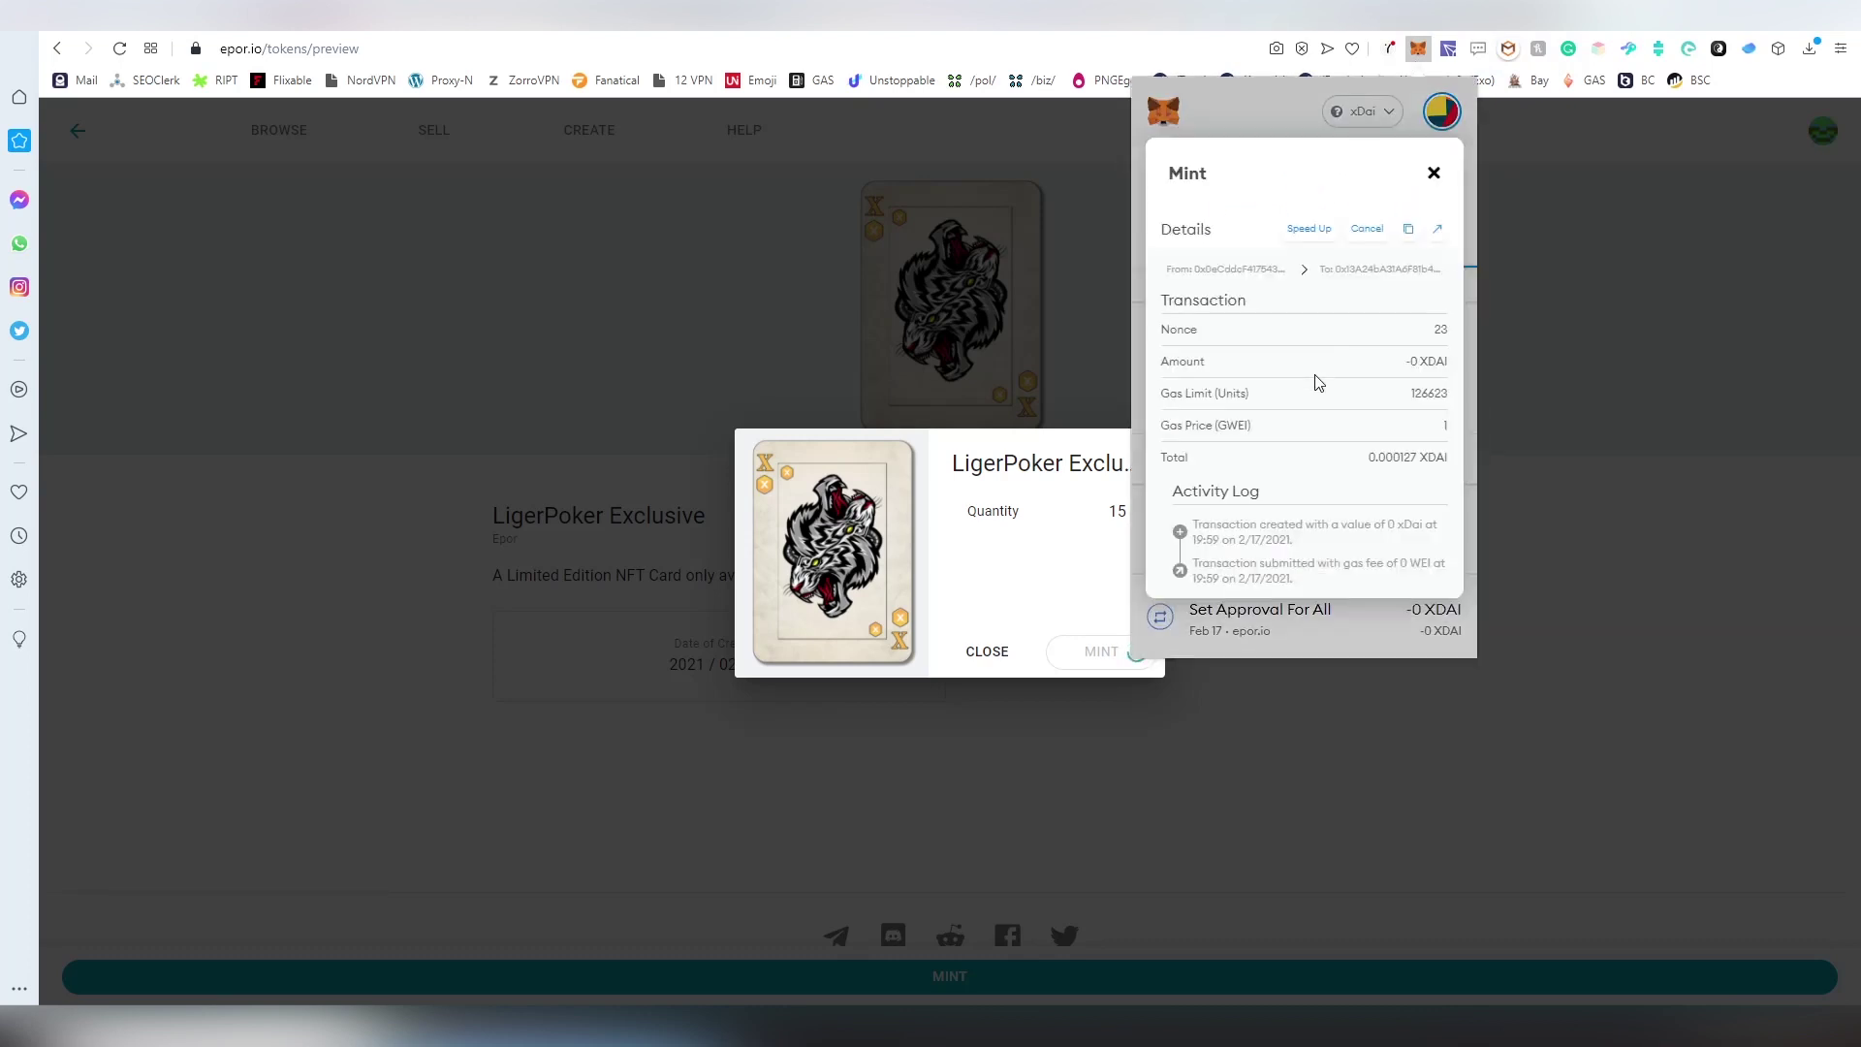
{"action": "left_click", "coordinate": [1438, 228]}
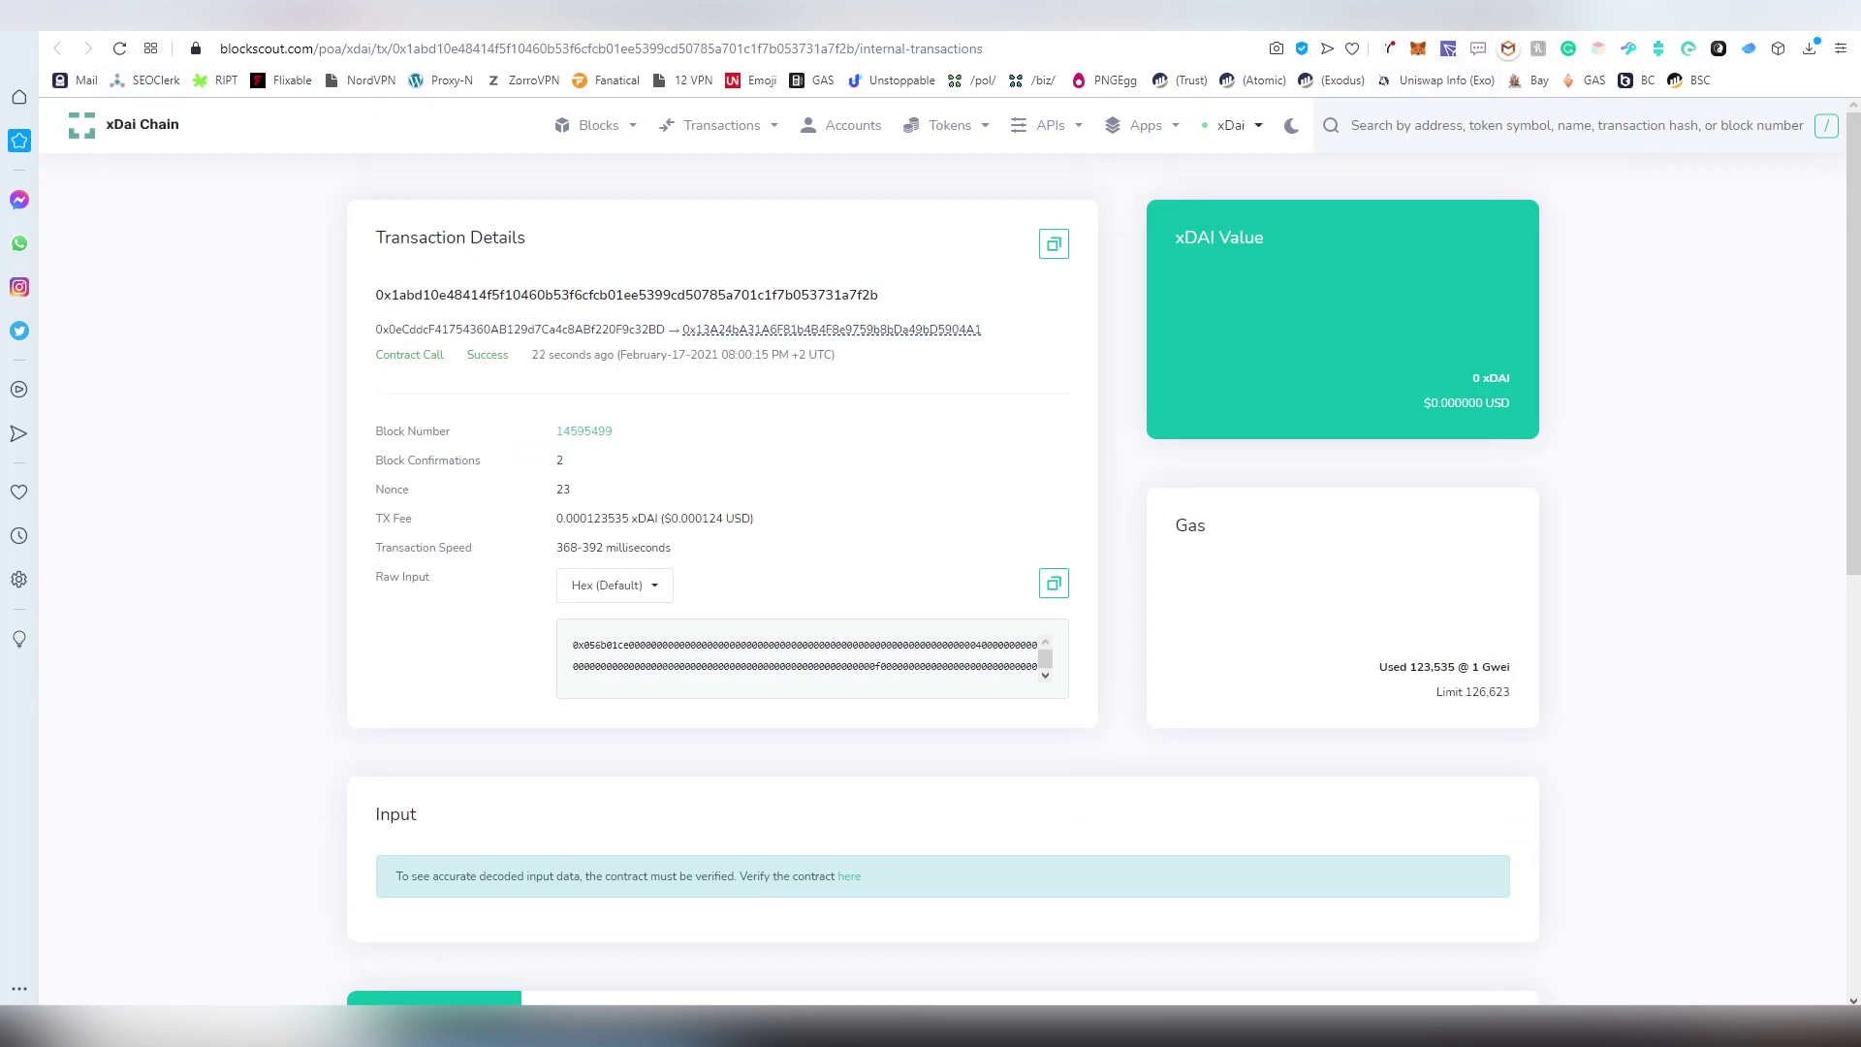
{"action": "left_click", "coordinate": [1610, 16]}
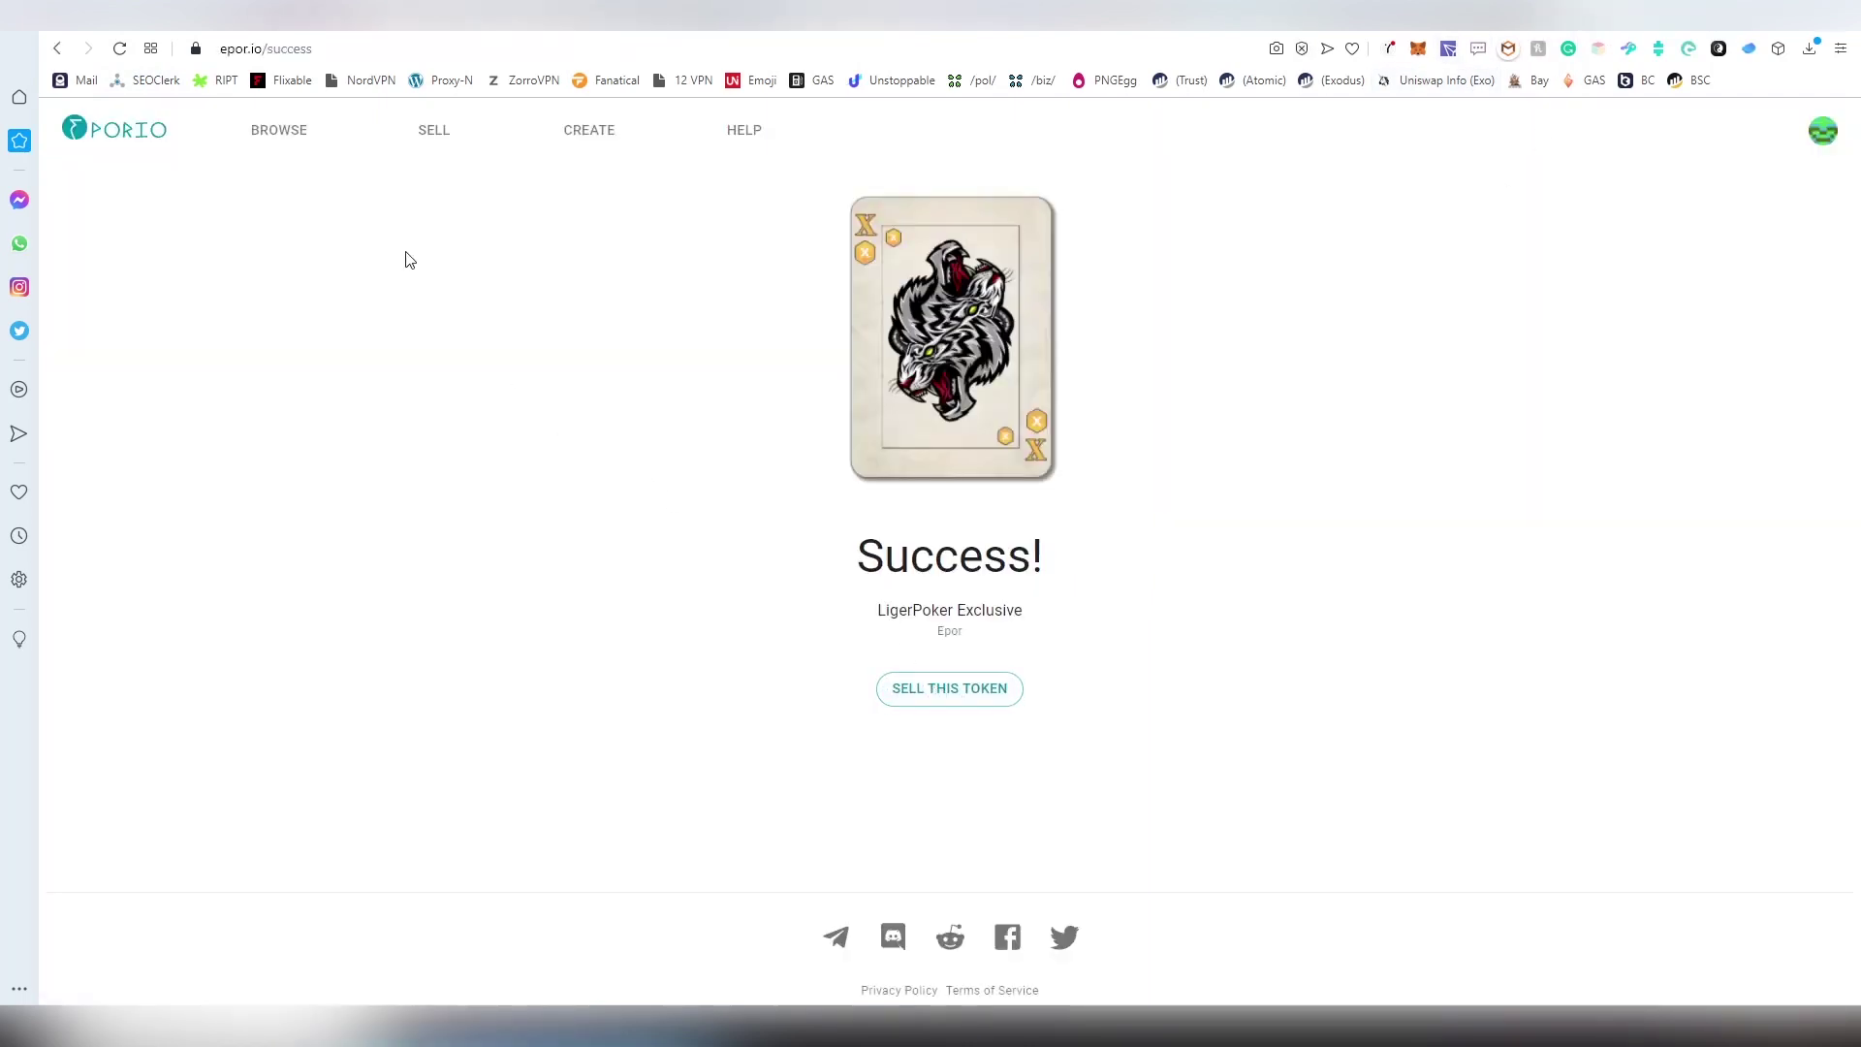
View the account's own listings from the Eporio profile, and return to the profile page.
{"action": "left_click", "coordinate": [1811, 130]}
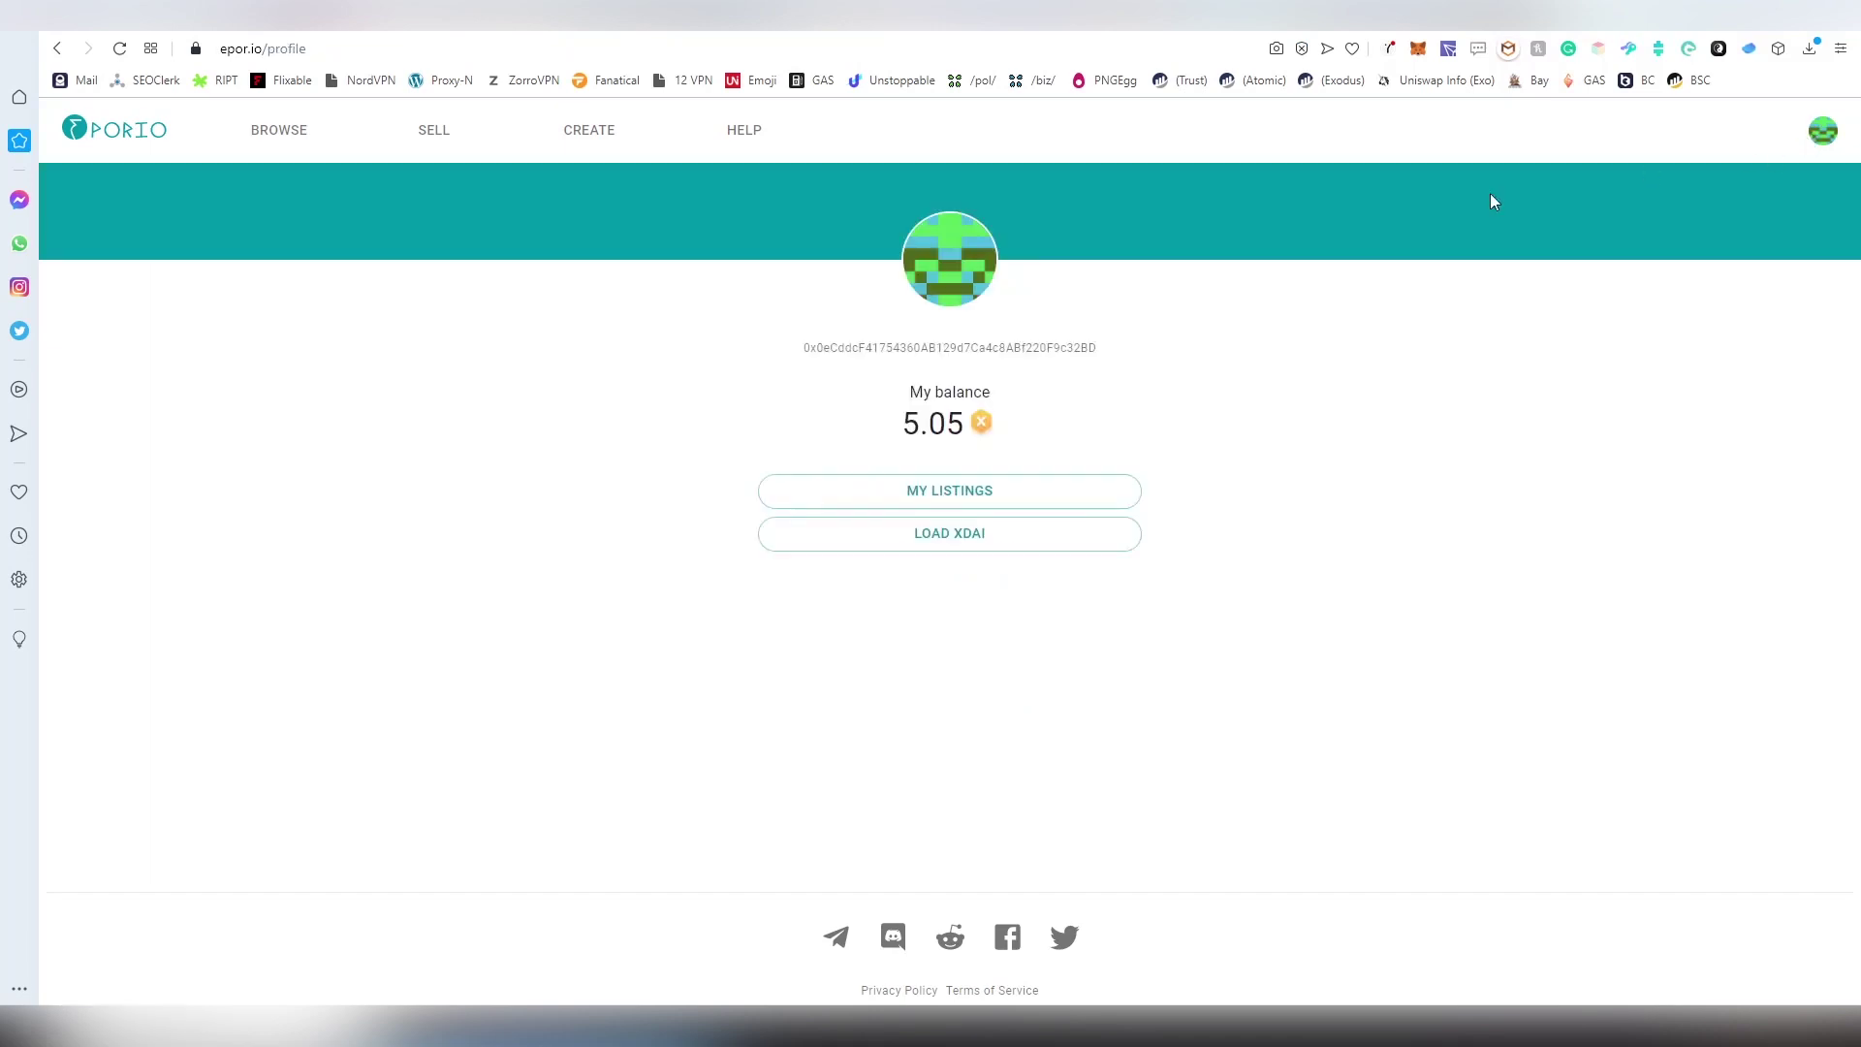
{"action": "left_click", "coordinate": [986, 502]}
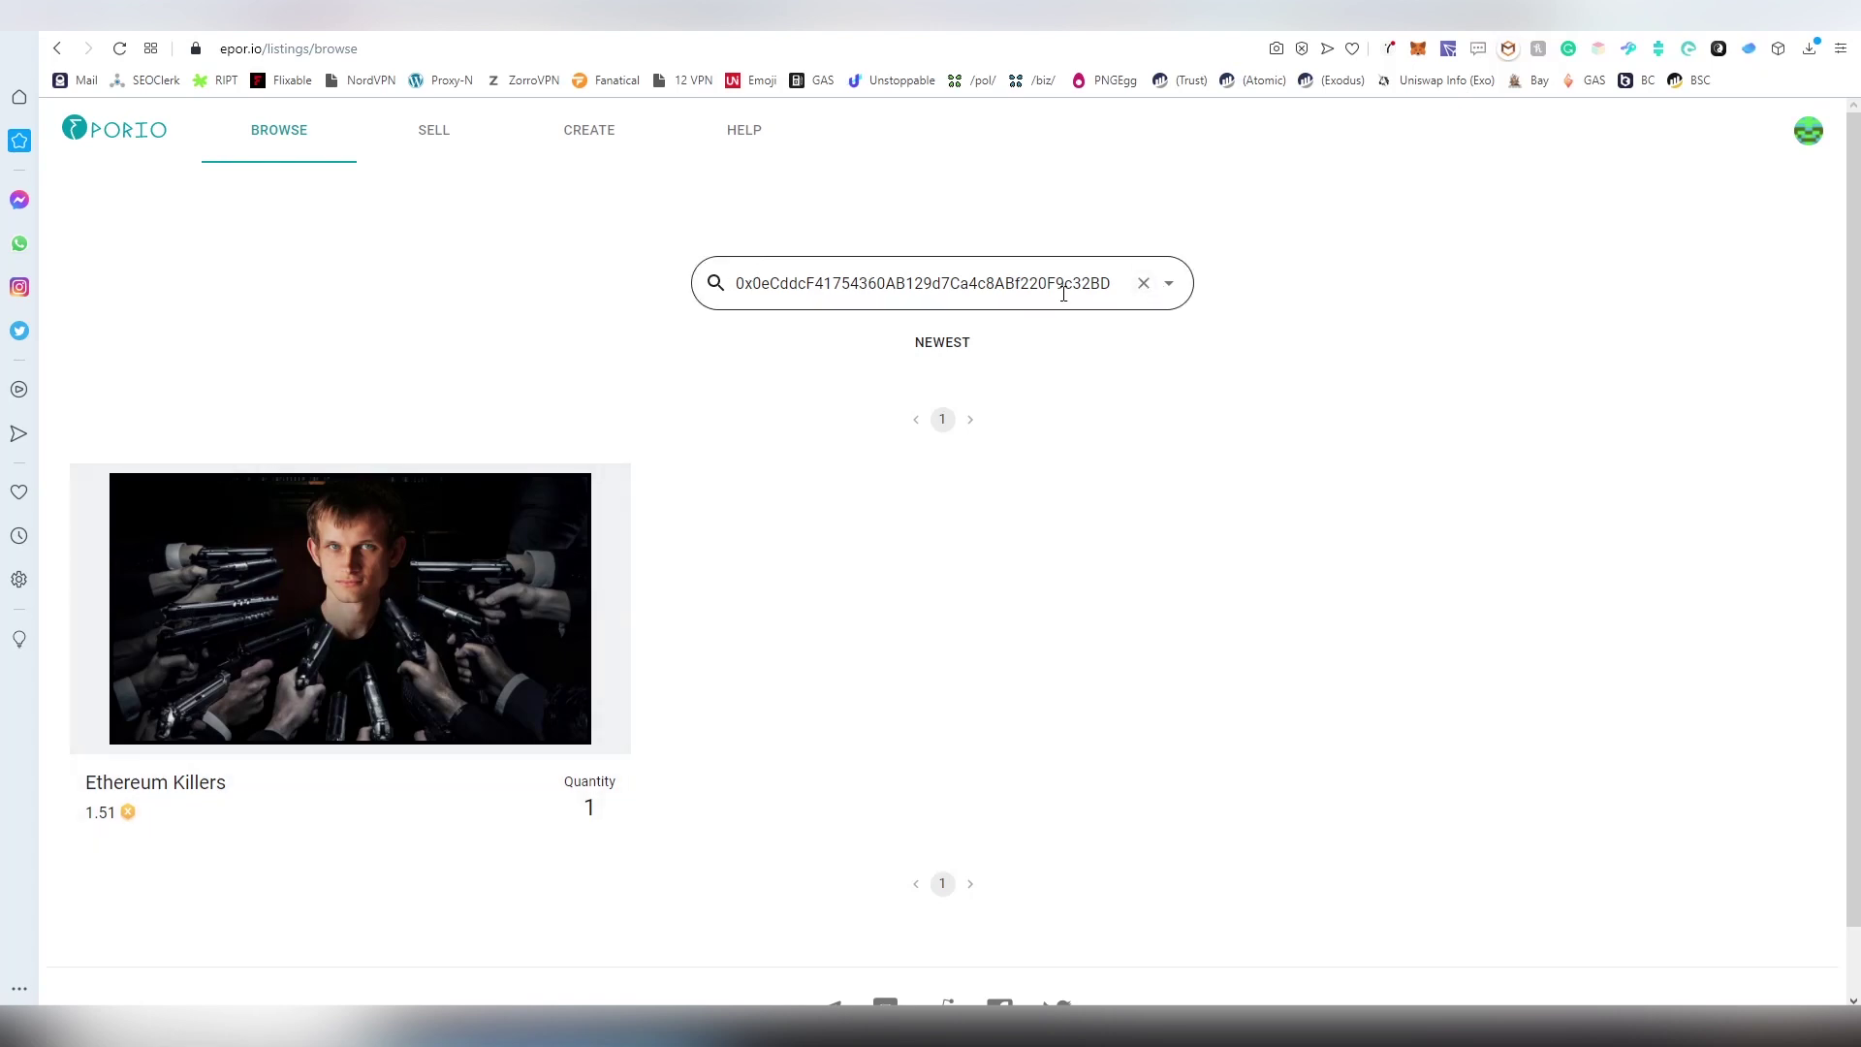
{"action": "left_click", "coordinate": [1809, 131]}
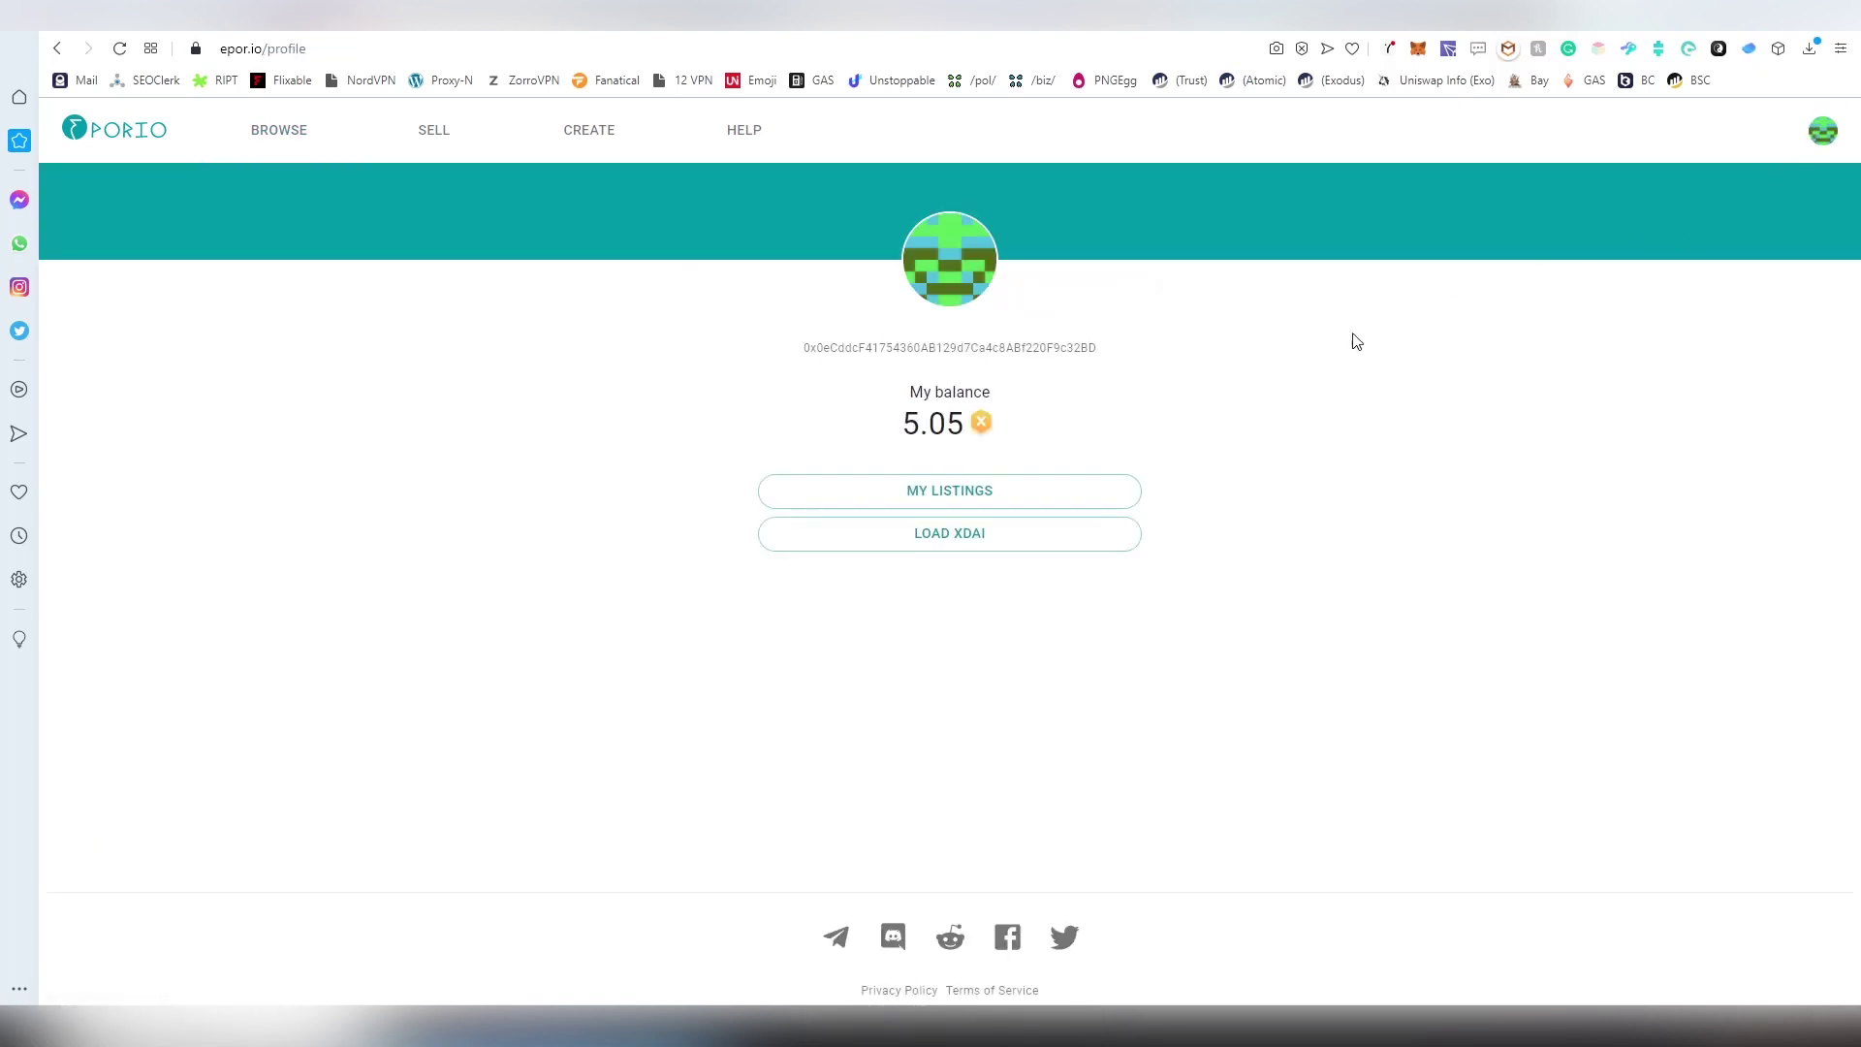
Open the LigerPoker Exclusive token from the profile's Epor tokens and start listing it for sale.
{"action": "scroll", "coordinate": [819, 529], "scroll_direction": "down", "scroll_amount": 1}
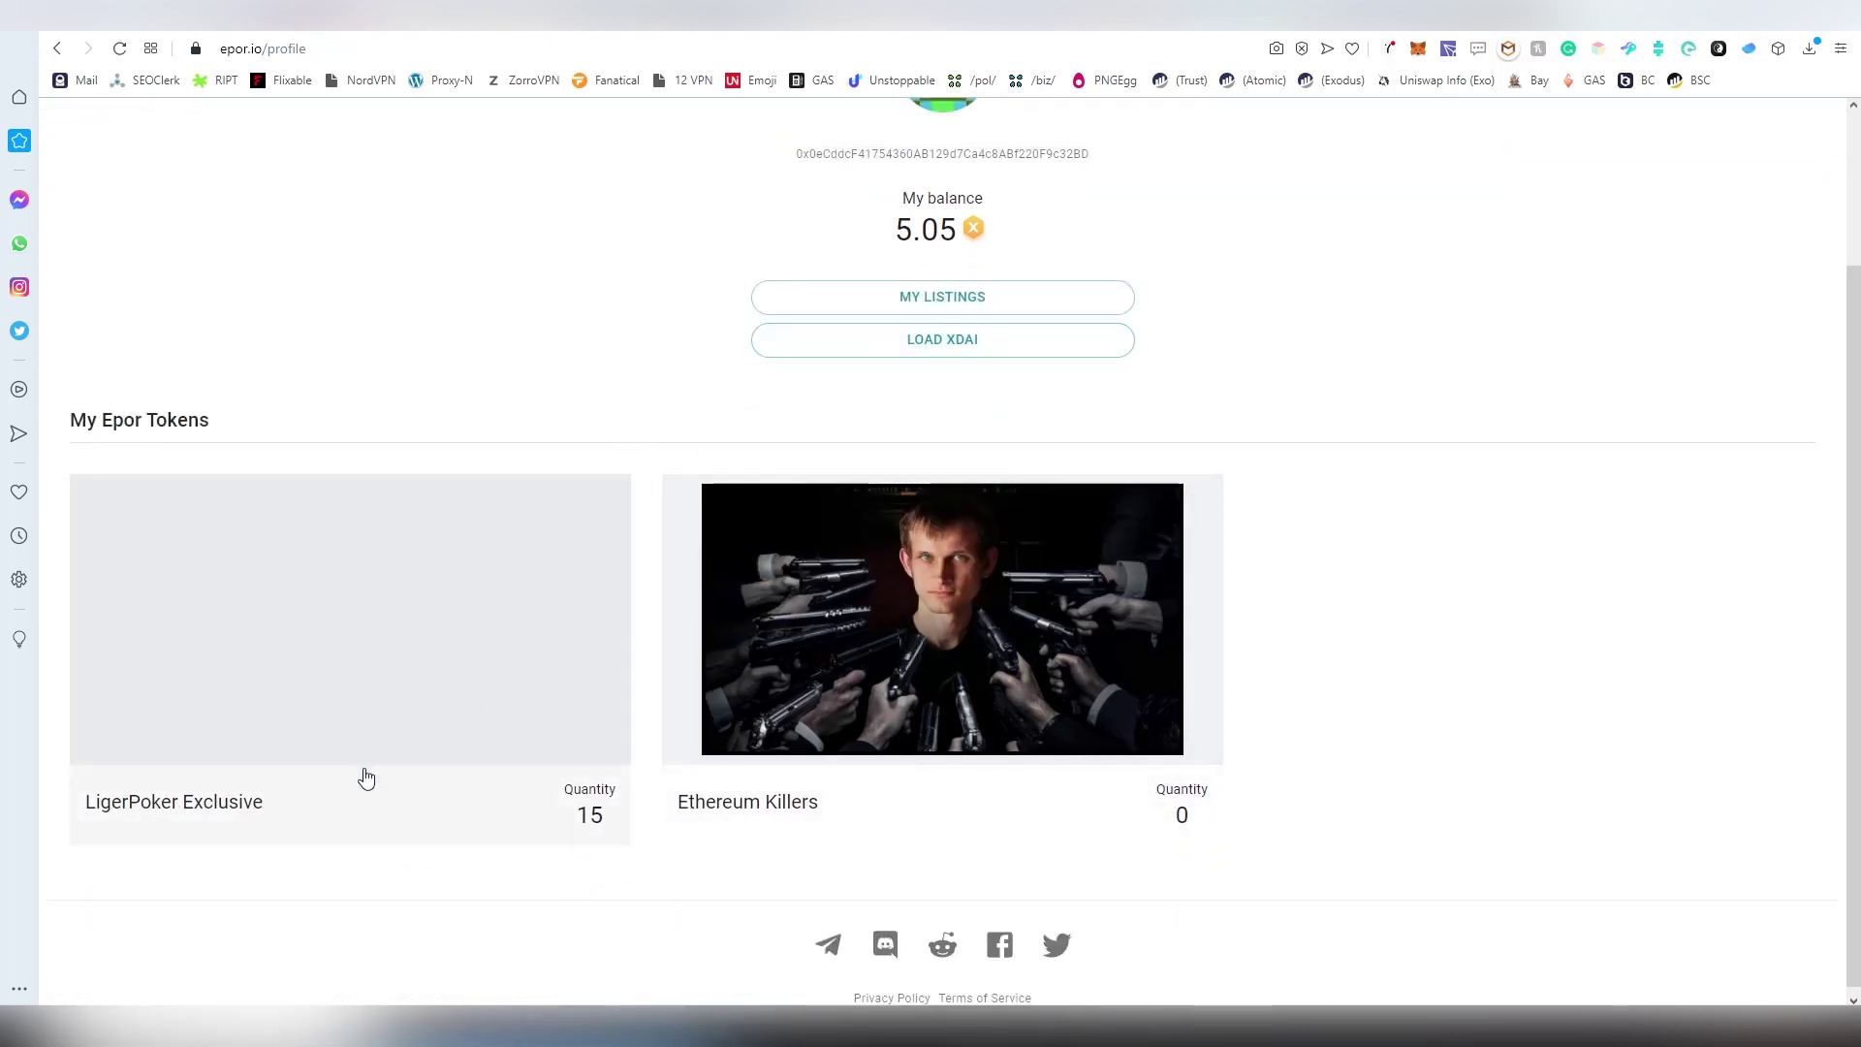
{"action": "left_click", "coordinate": [534, 687]}
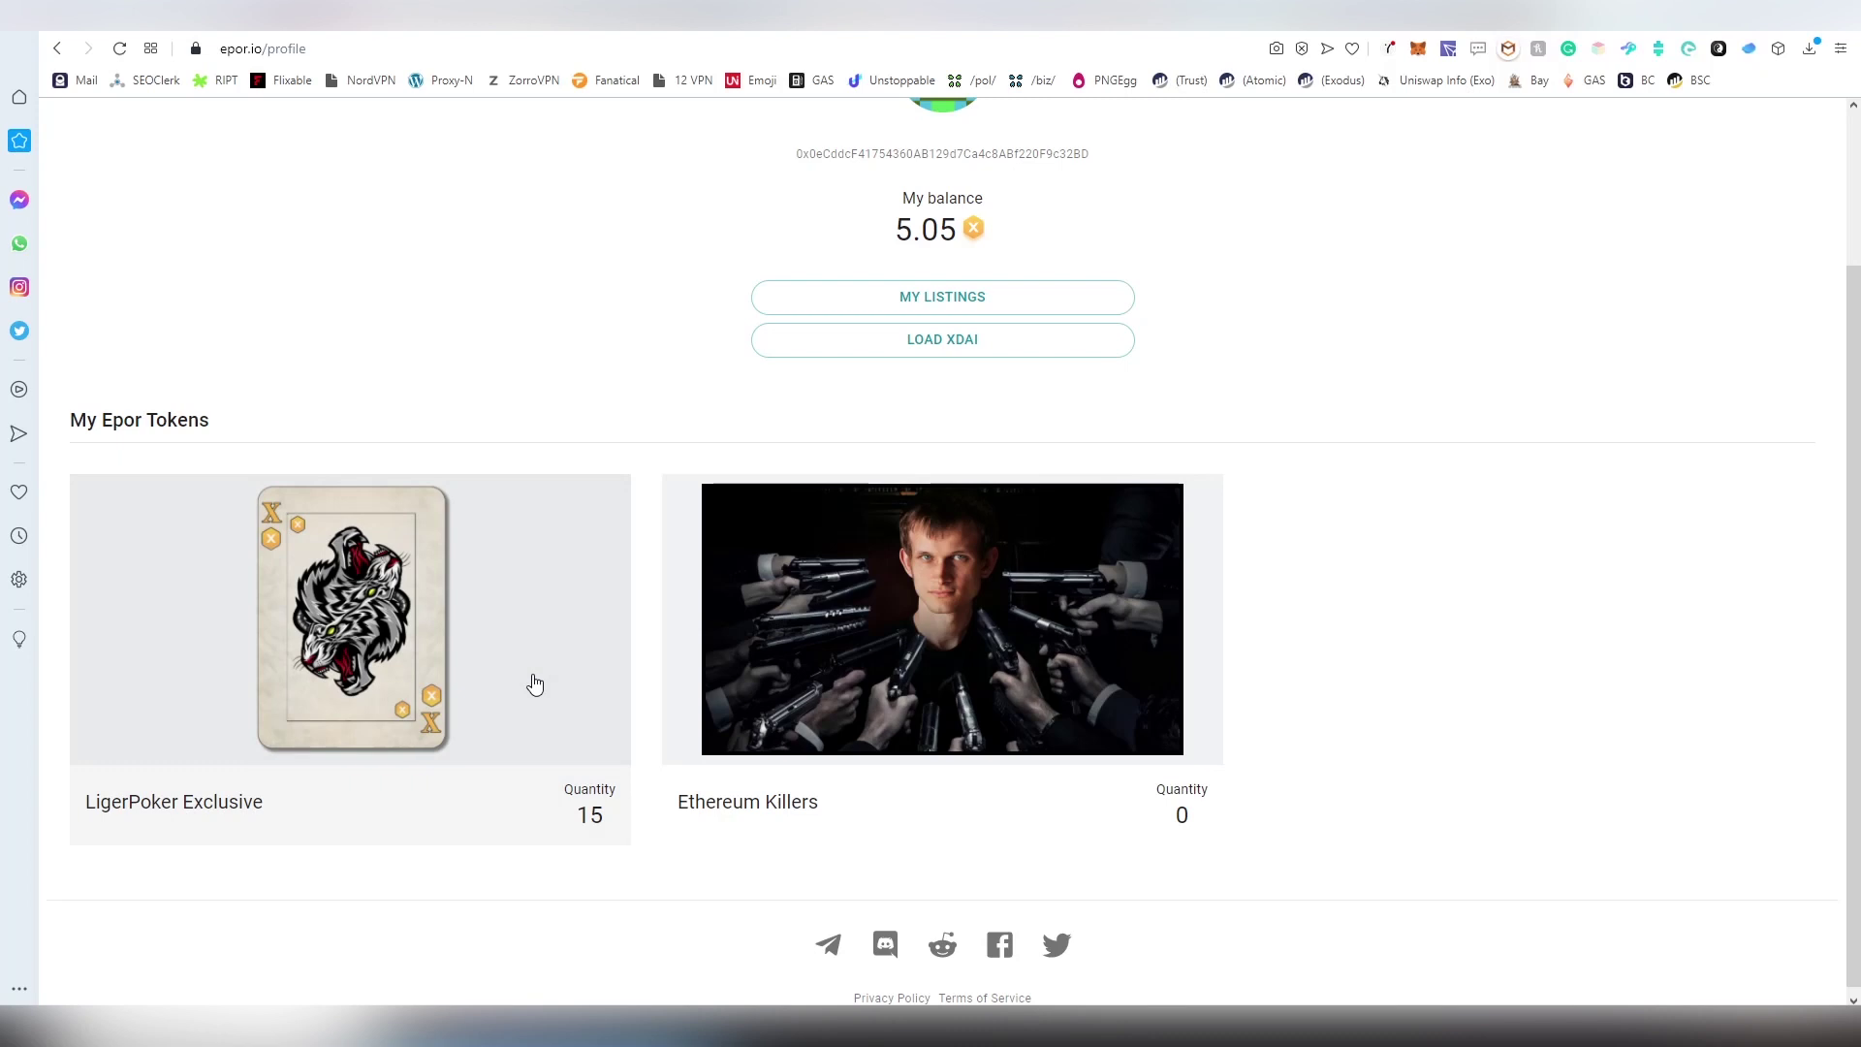
{"action": "left_click", "coordinate": [511, 624]}
{"action": "scroll", "coordinate": [573, 559], "scroll_direction": "down", "scroll_amount": 1}
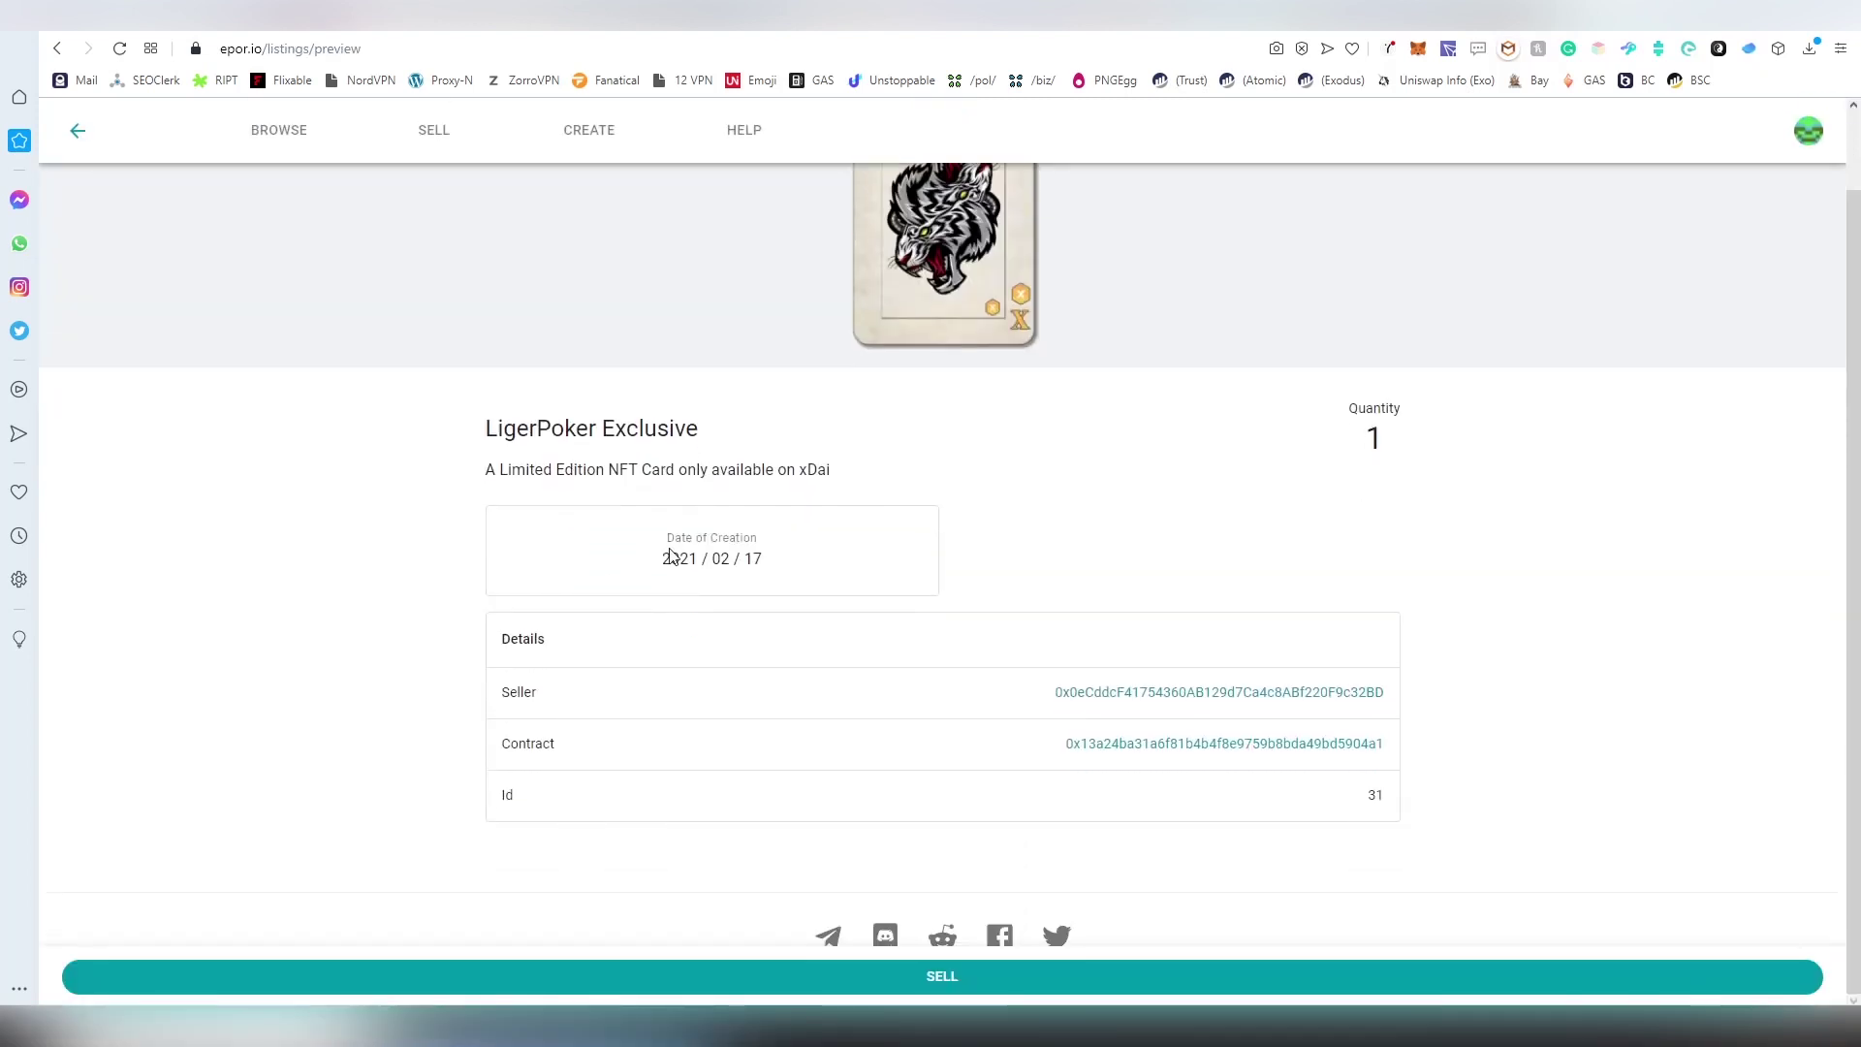
{"action": "left_click", "coordinate": [855, 993]}
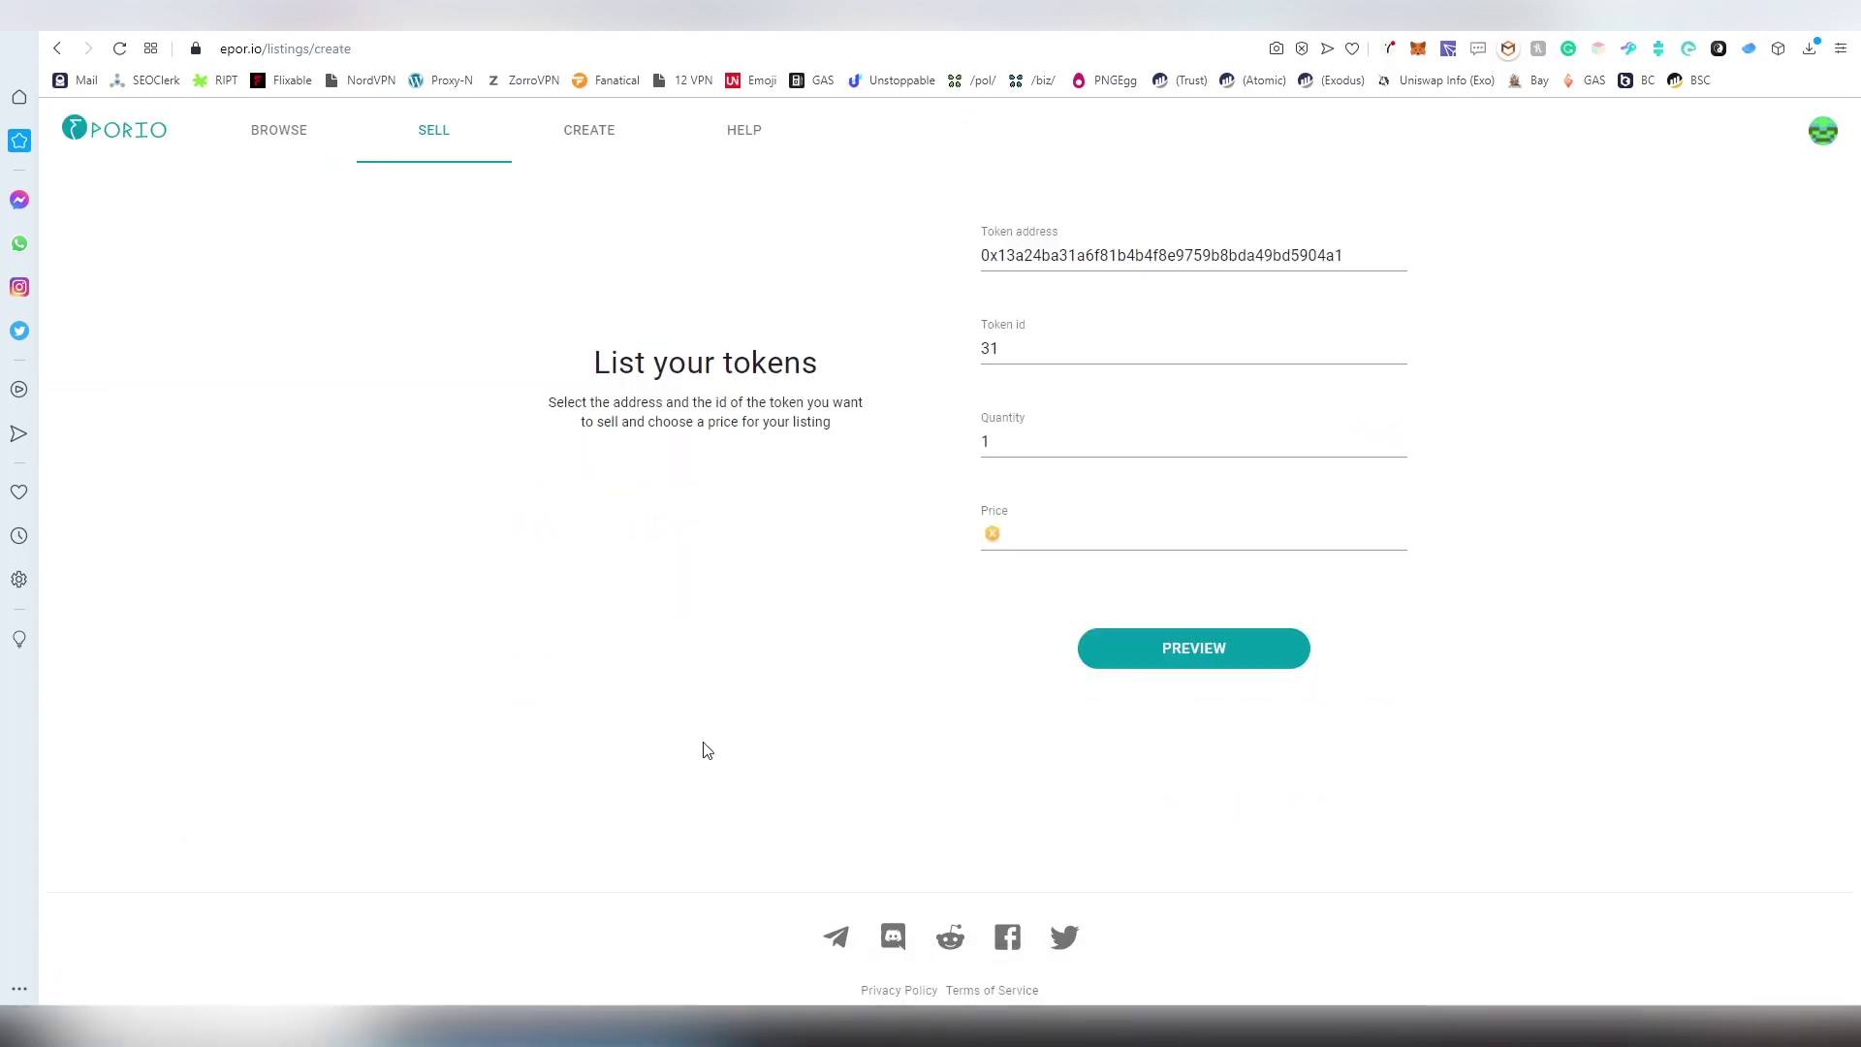
Set the listing price to 2.5 xDai for a quantity of 1 and preview the listing.
{"action": "left_click", "coordinate": [1055, 439]}
{"action": "left_click", "coordinate": [1059, 528]}
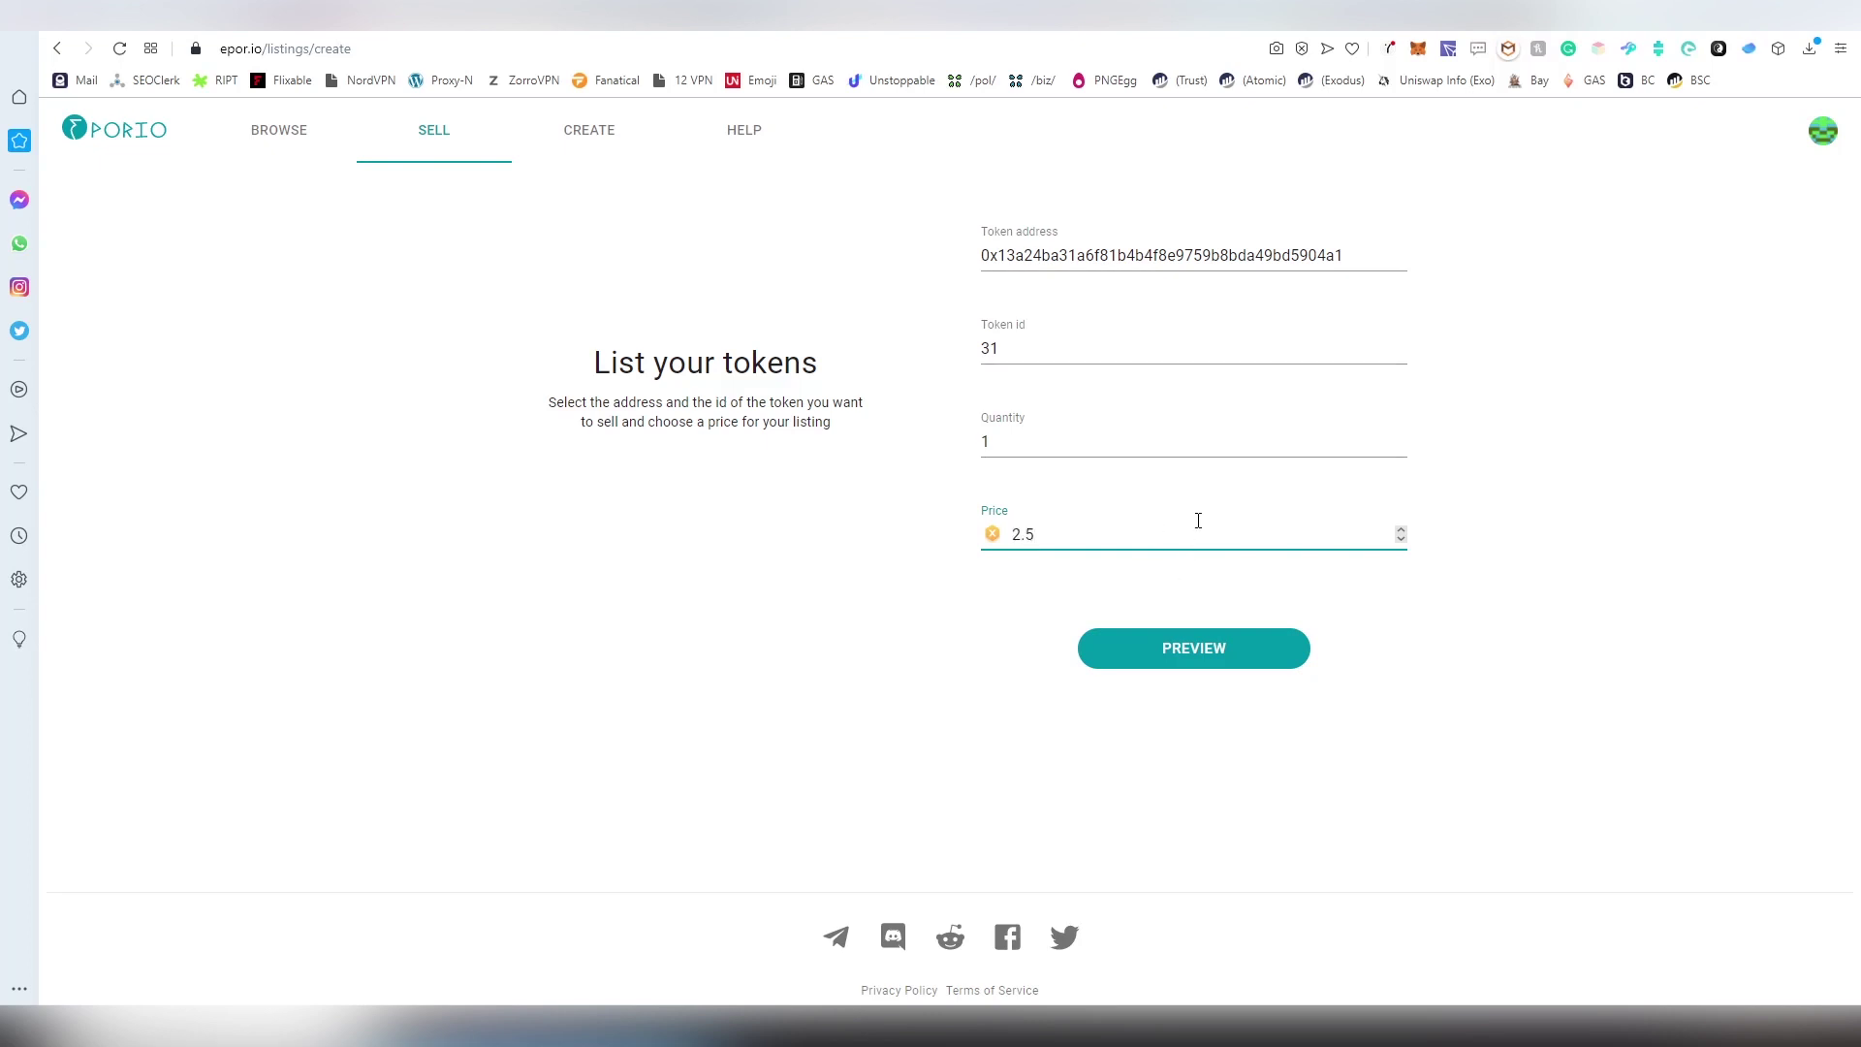
{"action": "left_click", "coordinate": [1173, 632]}
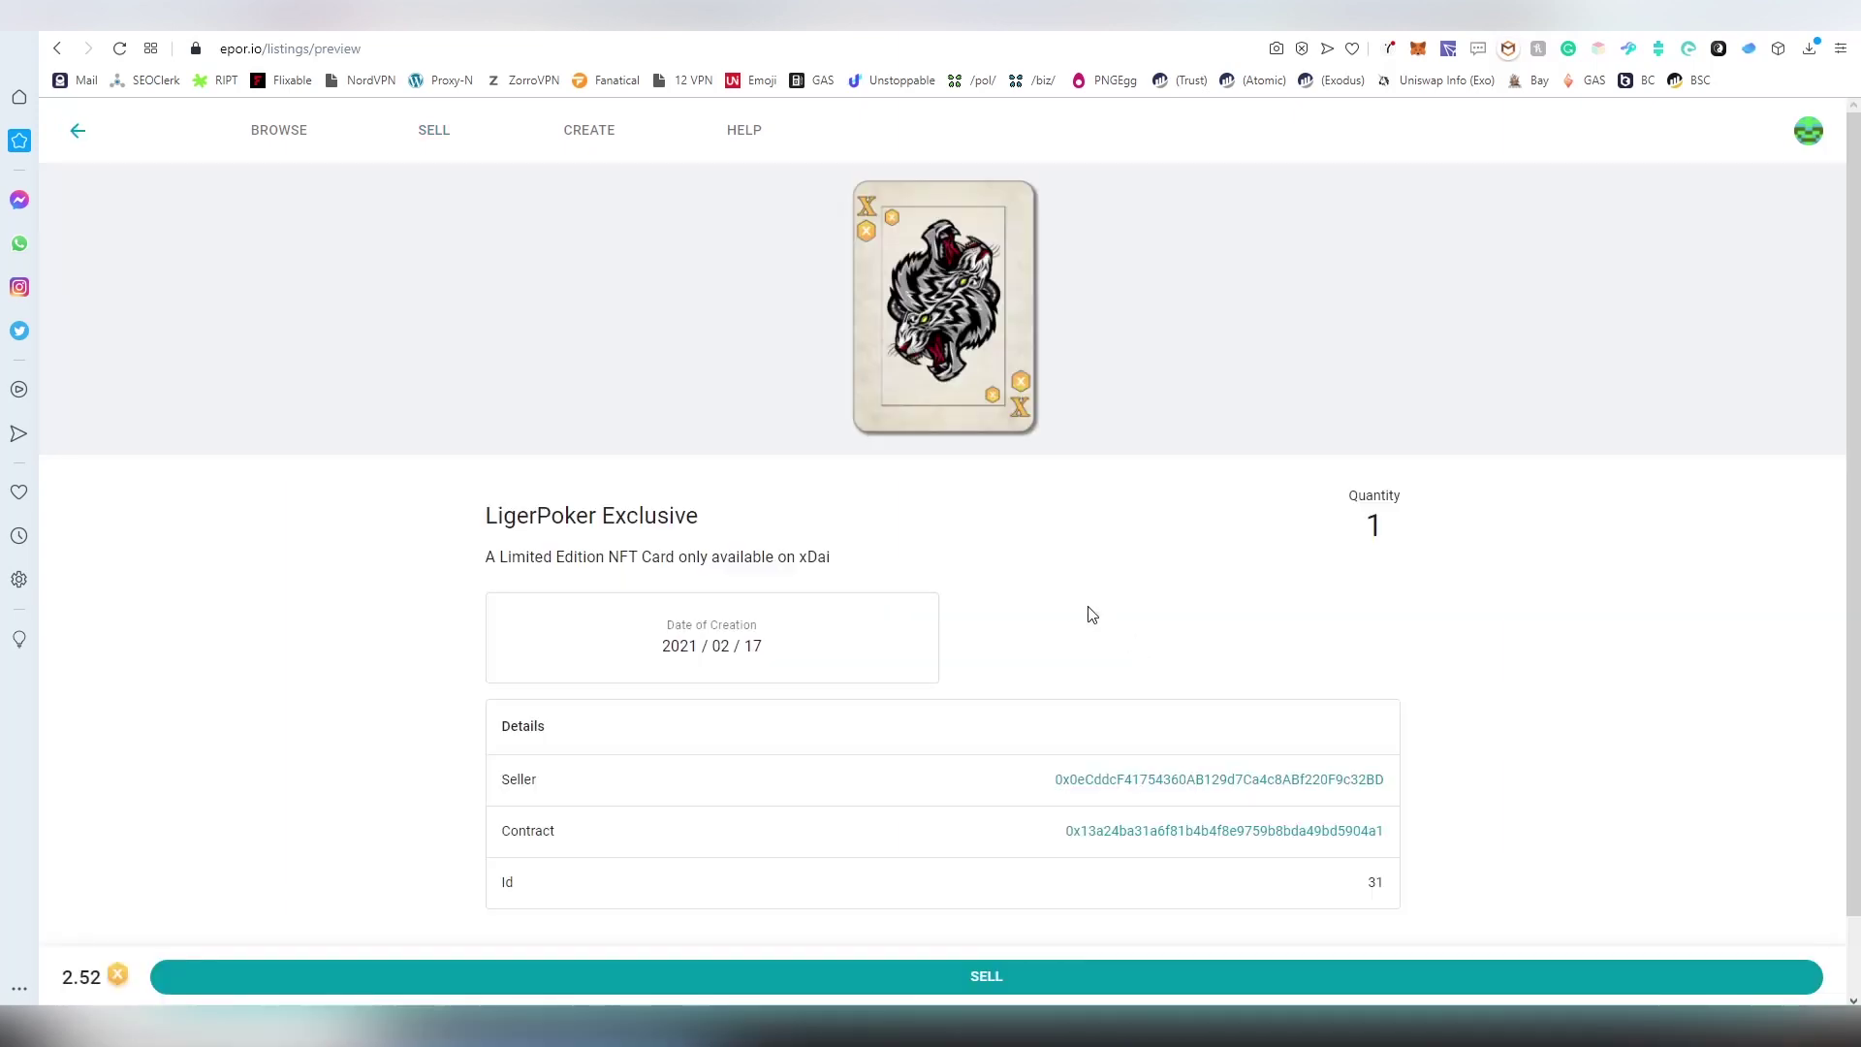
Submit the LigerPoker Exclusive listing for sale and expand its total into token price and fee.
{"action": "scroll", "coordinate": [1089, 614], "scroll_direction": "down", "scroll_amount": 1}
{"action": "left_click", "coordinate": [980, 984]}
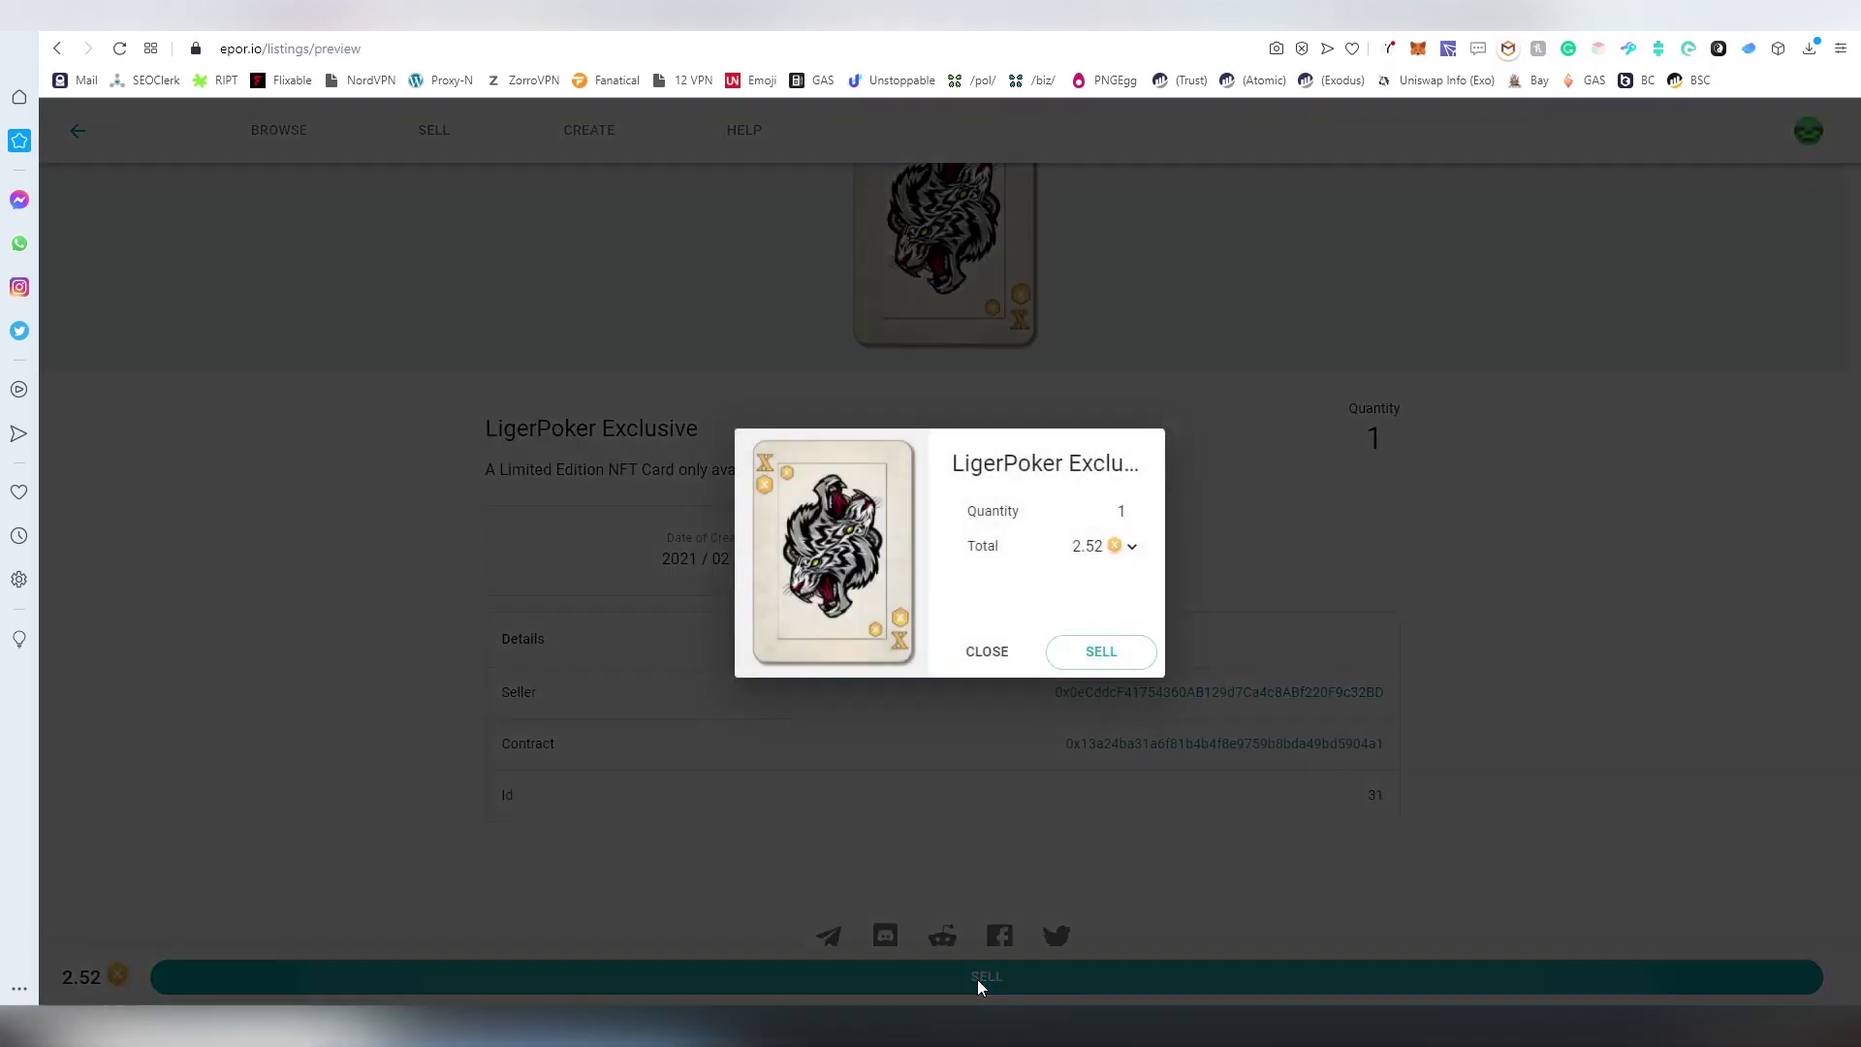
{"action": "left_click", "coordinate": [1141, 661]}
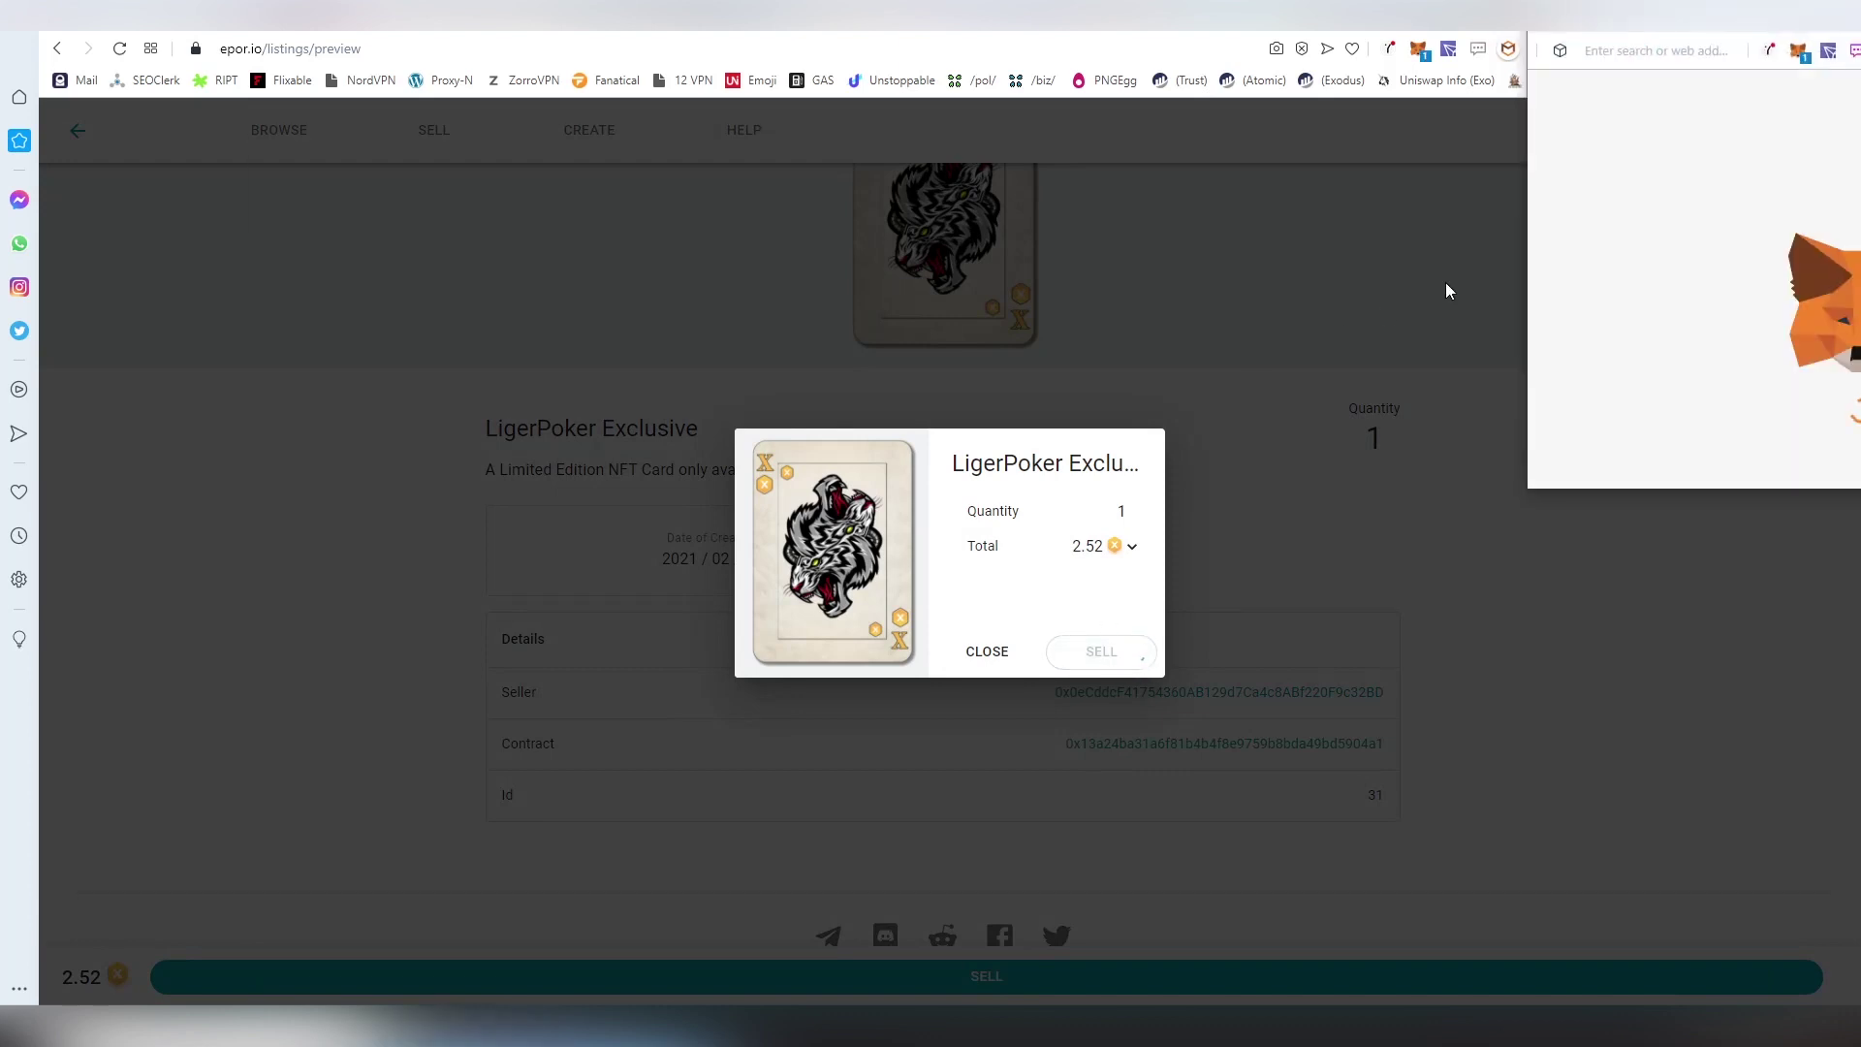
{"action": "left_click", "coordinate": [1131, 543]}
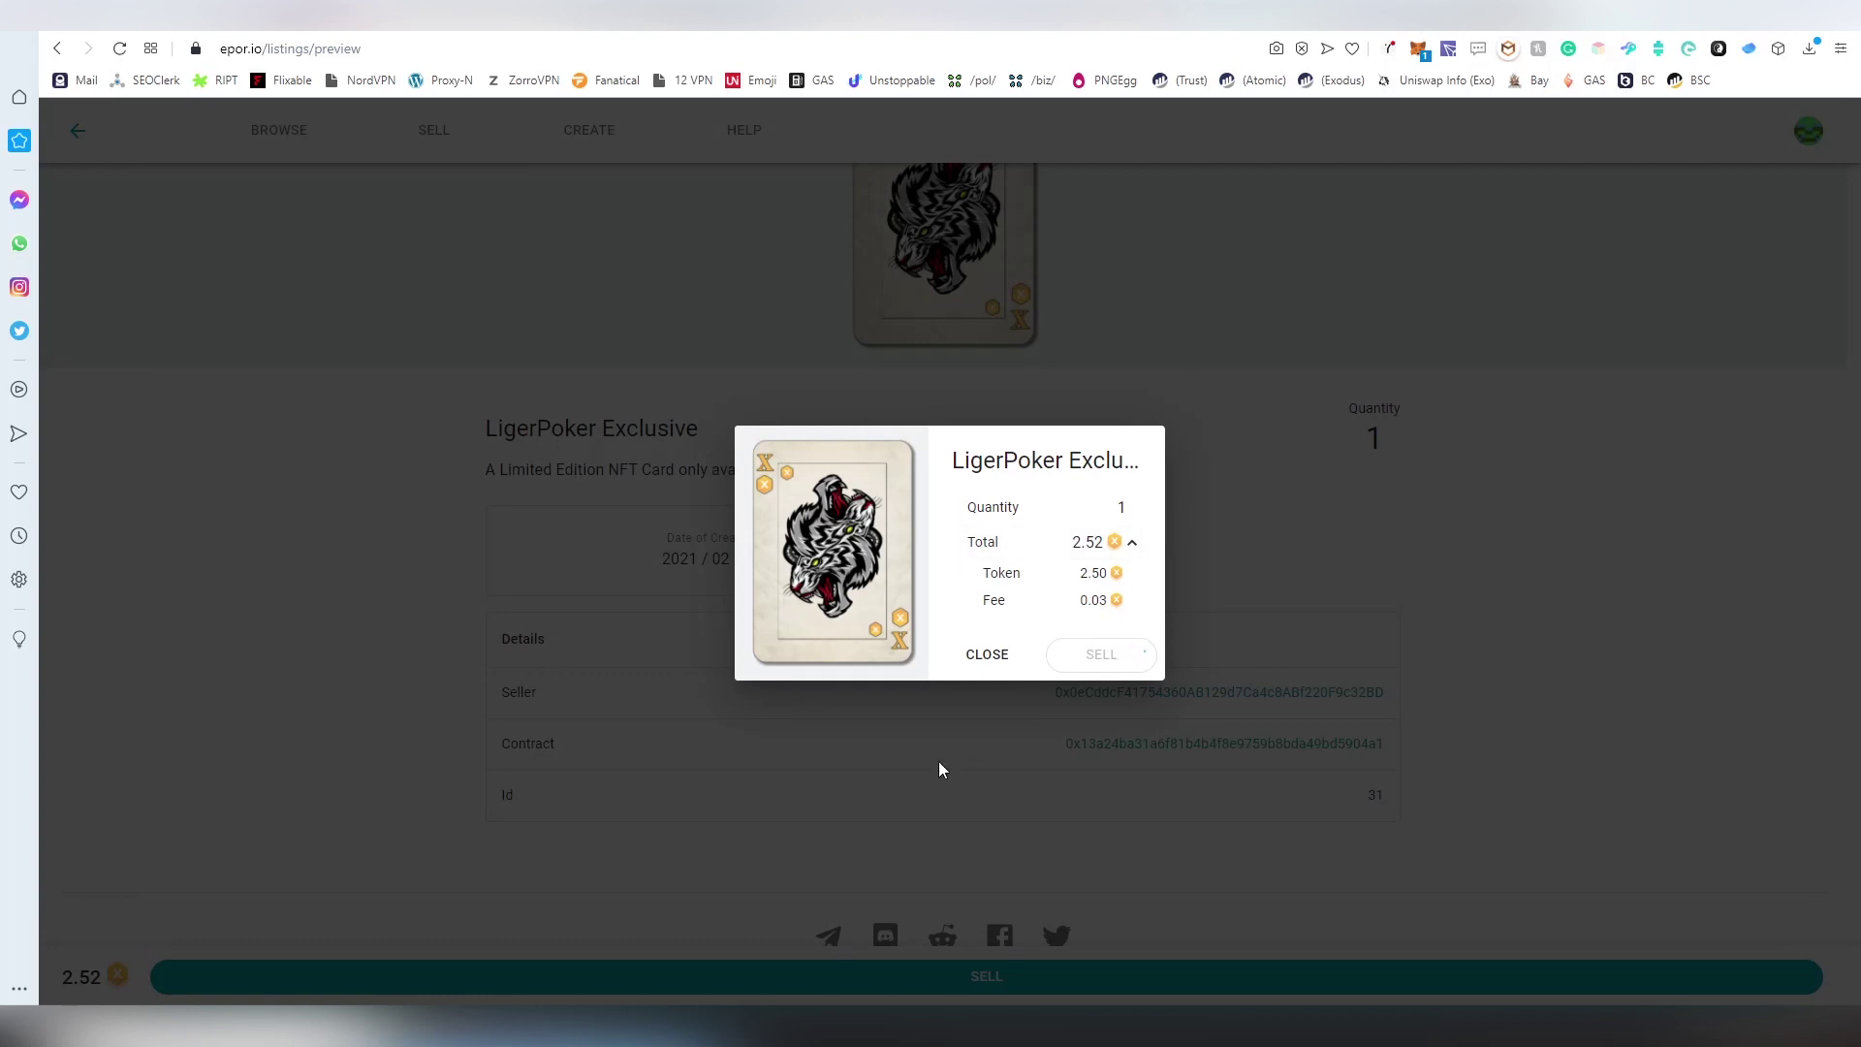
Confirm the pending contract interaction for the sale listing in MetaMask.
{"action": "left_click", "coordinate": [1508, 51]}
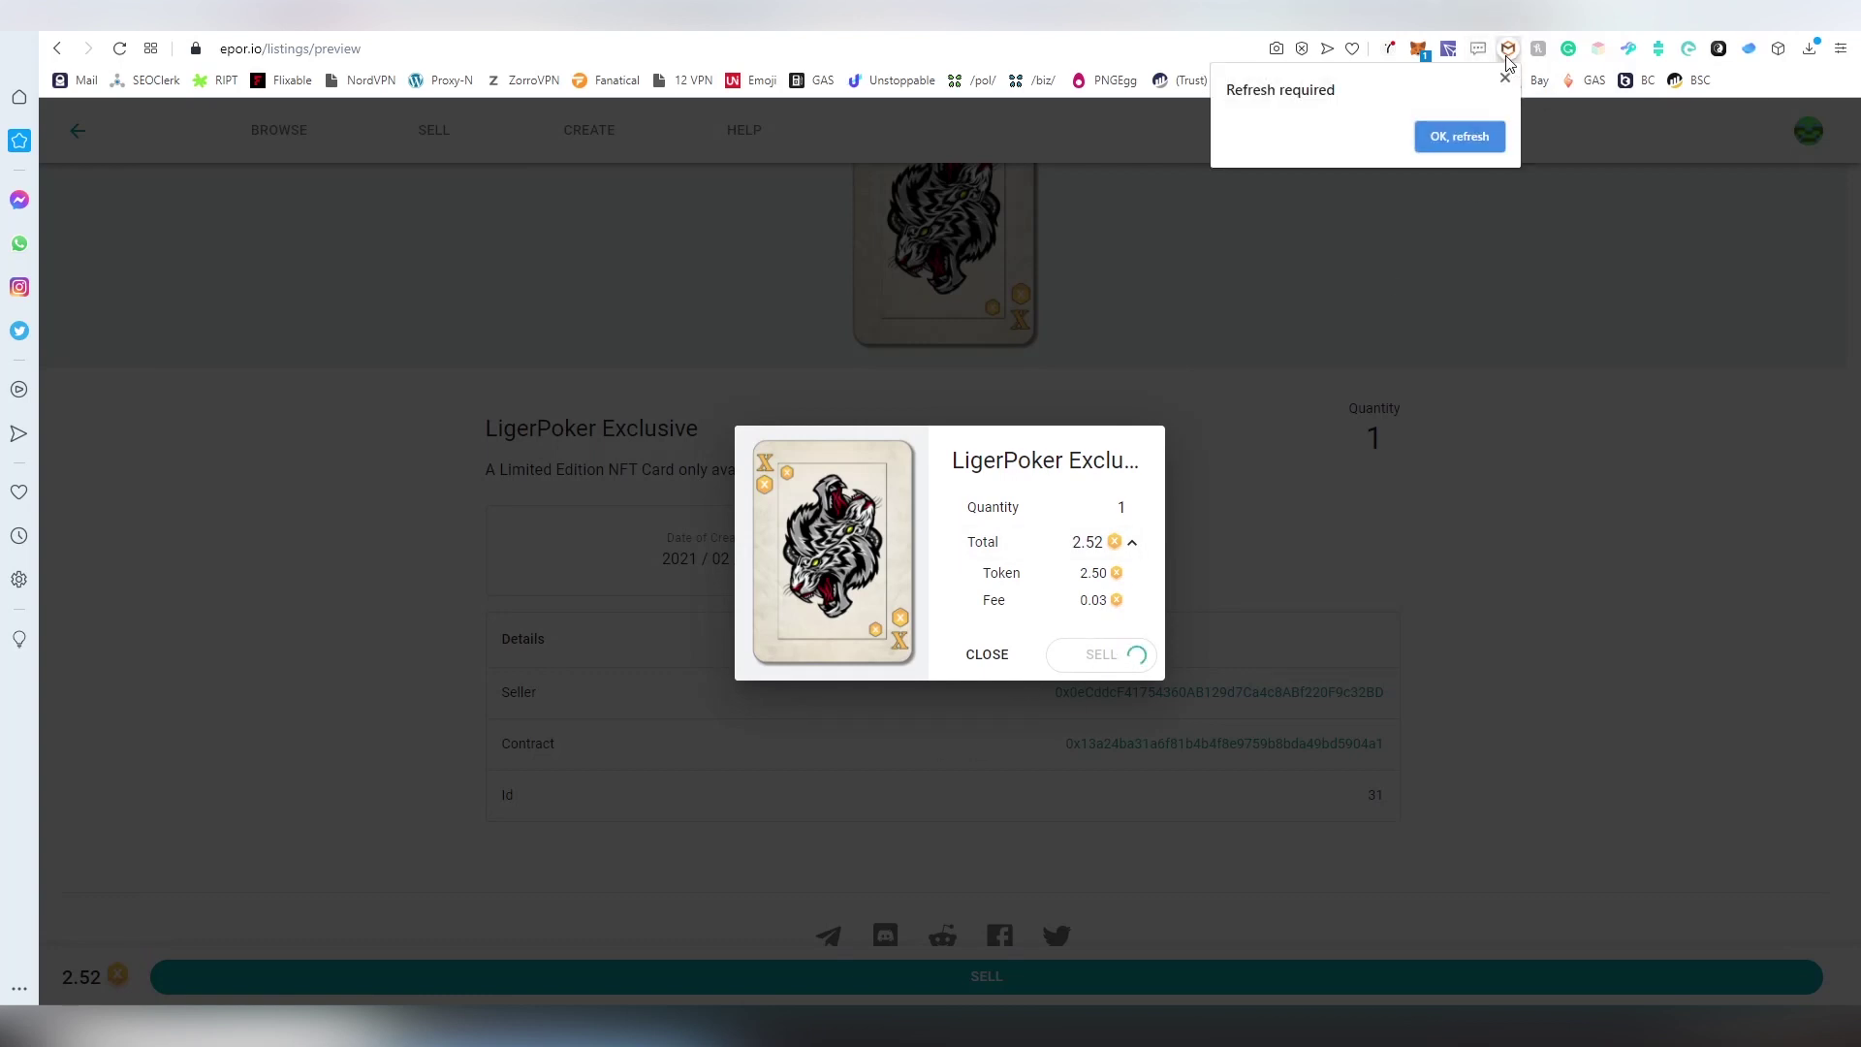
{"action": "left_click", "coordinate": [1415, 53]}
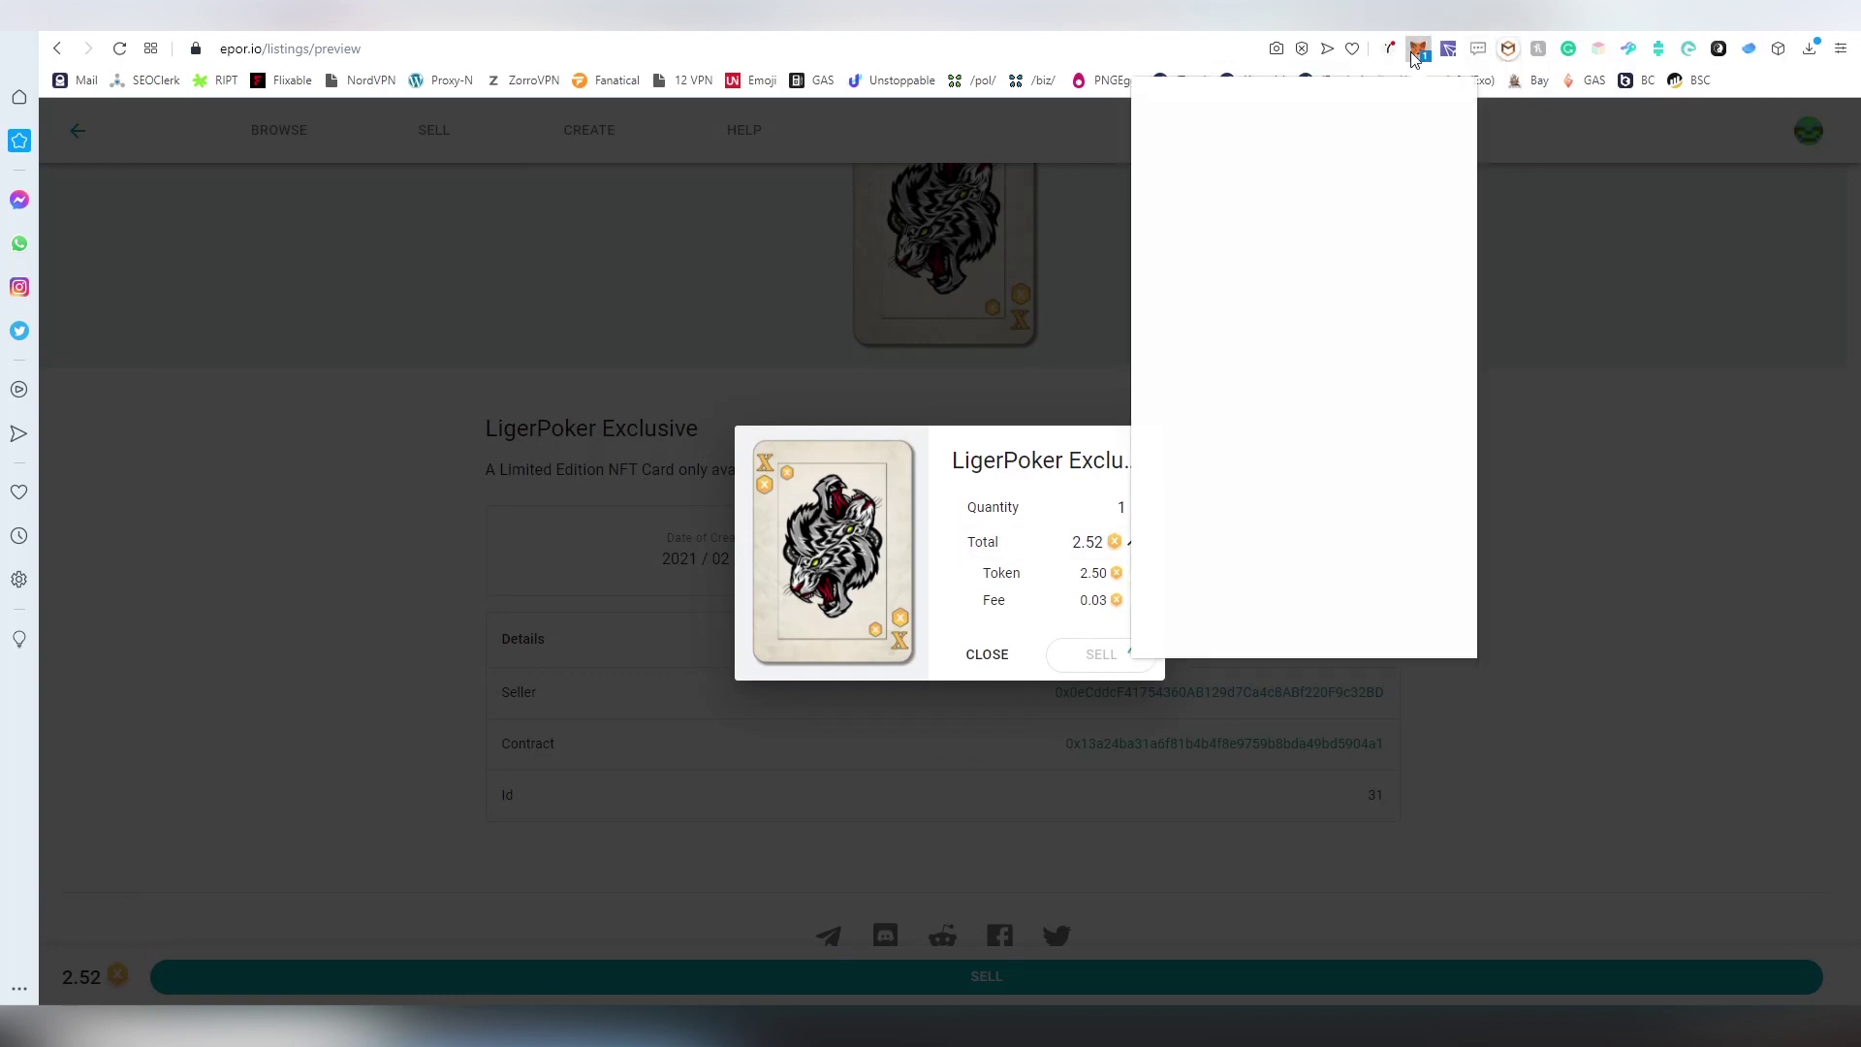
{"action": "left_click", "coordinate": [1336, 628]}
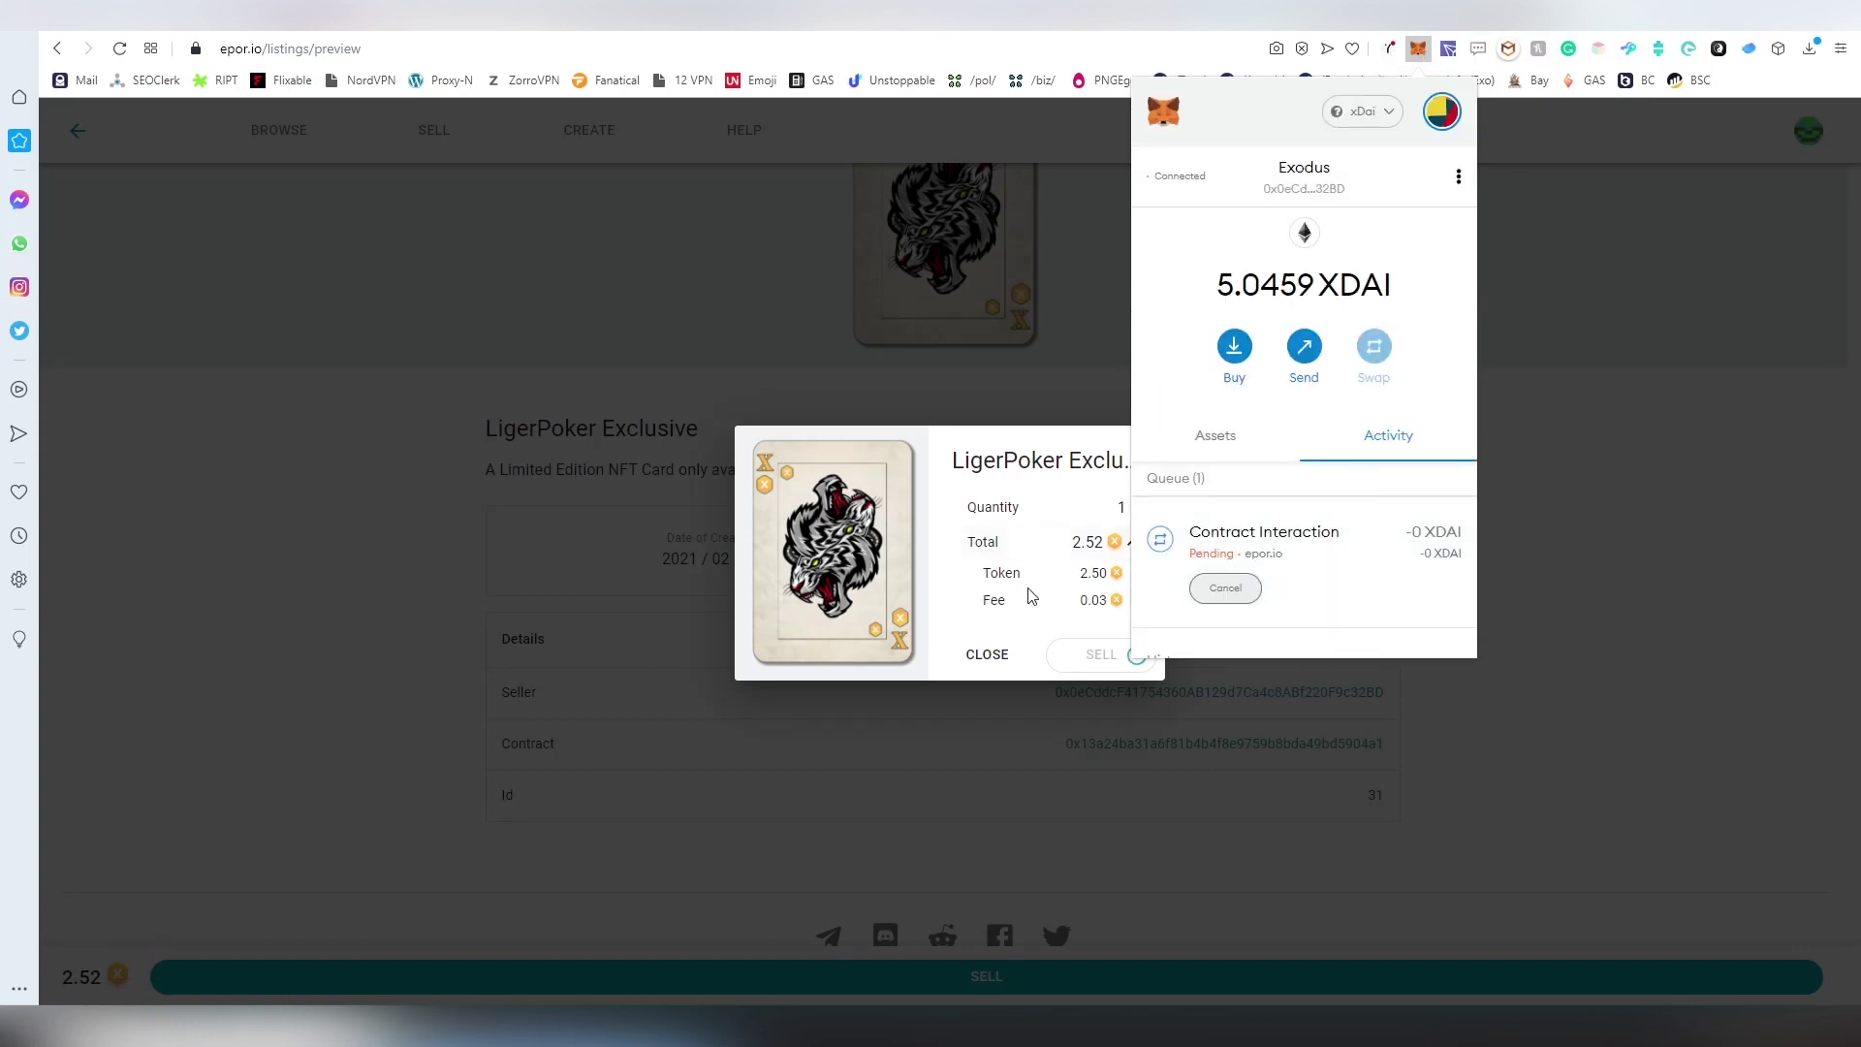
{"action": "left_click", "coordinate": [917, 746]}
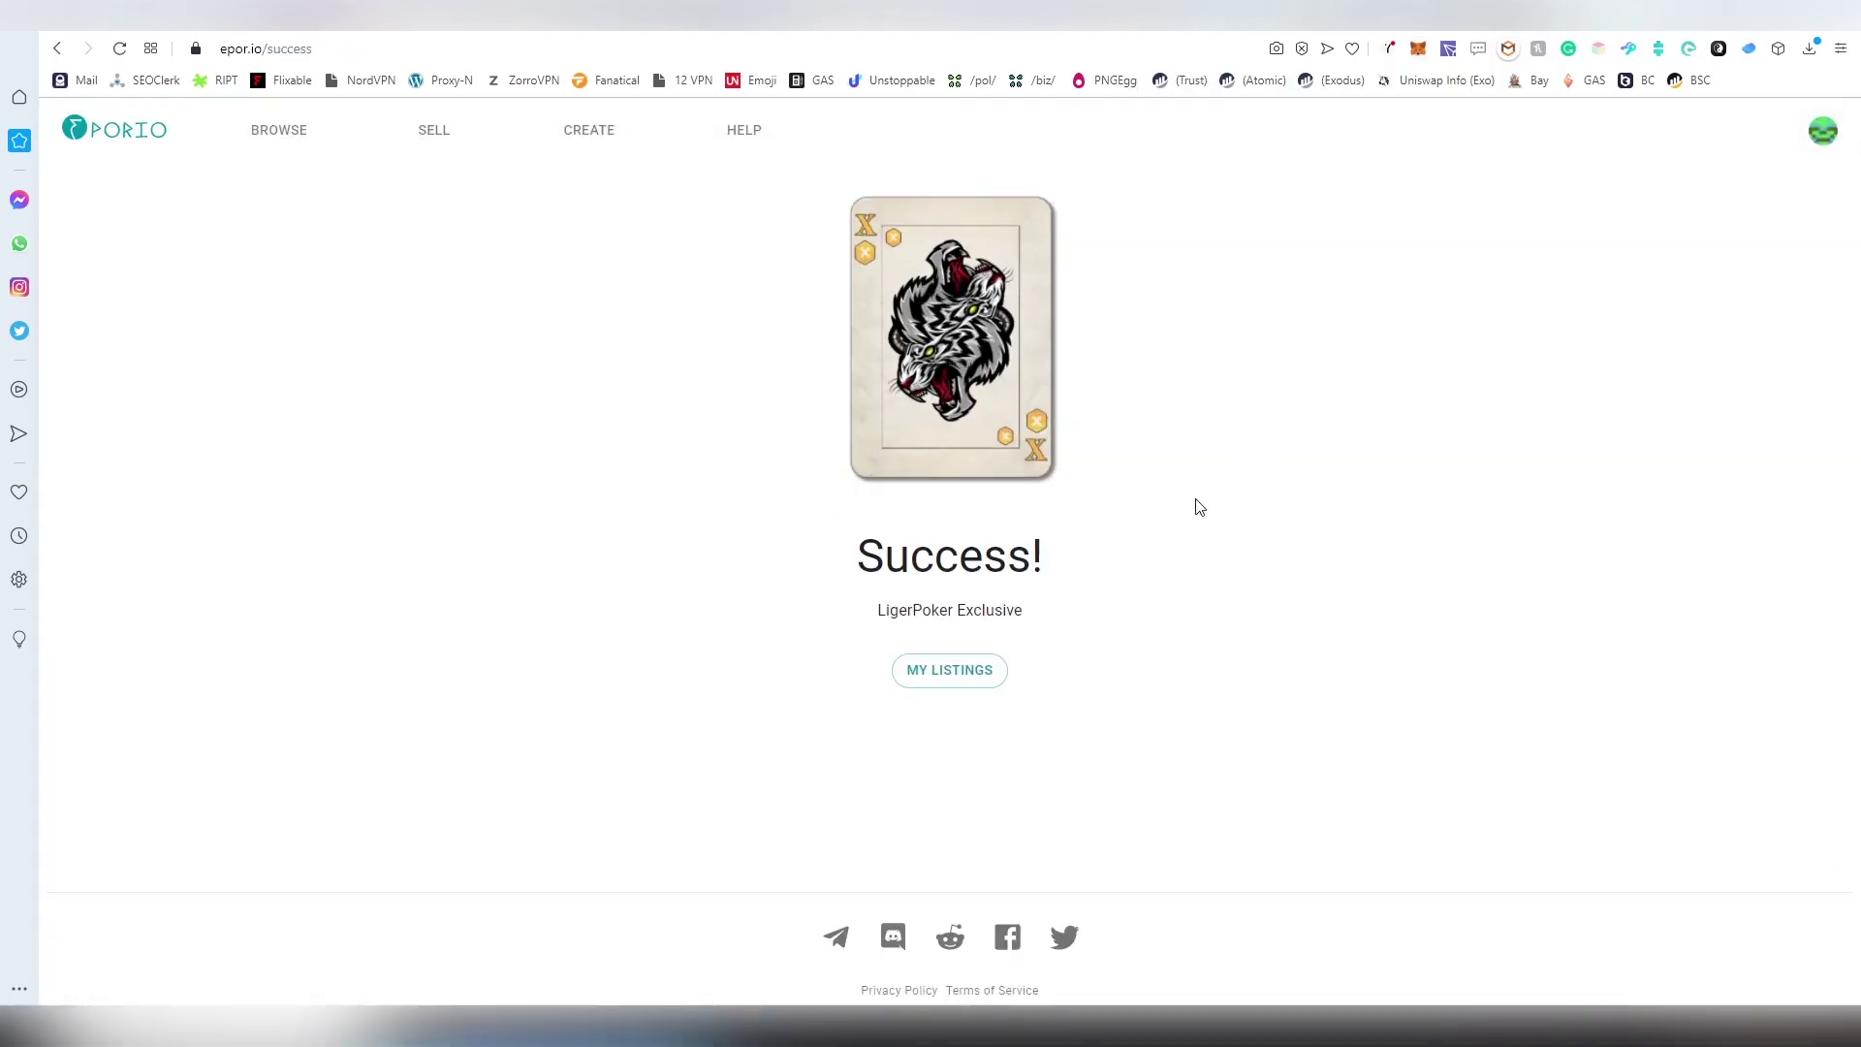
Open the account's listings and look over the new LigerPoker Exclusive listing.
{"action": "left_click", "coordinate": [960, 678]}
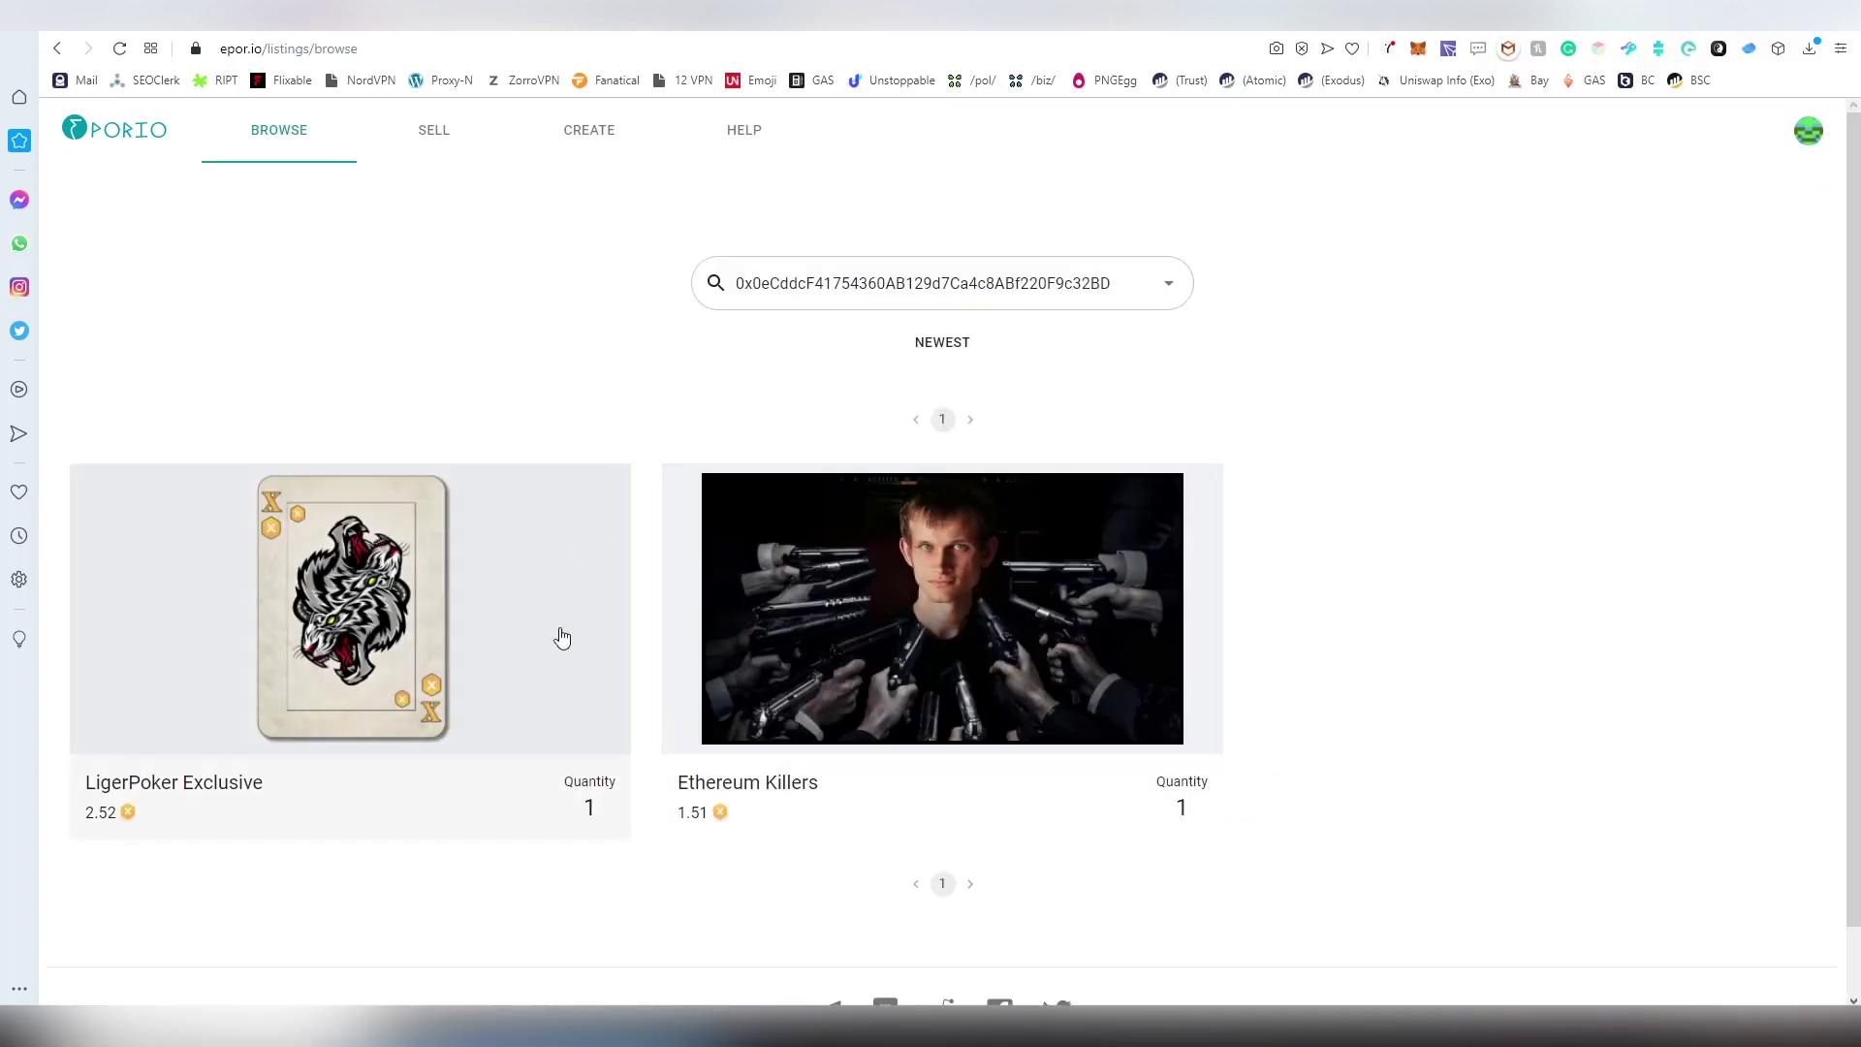
{"action": "scroll", "coordinate": [563, 636], "scroll_direction": "down", "scroll_amount": 1}
{"action": "scroll", "coordinate": [572, 640], "scroll_direction": "up", "scroll_amount": 1}
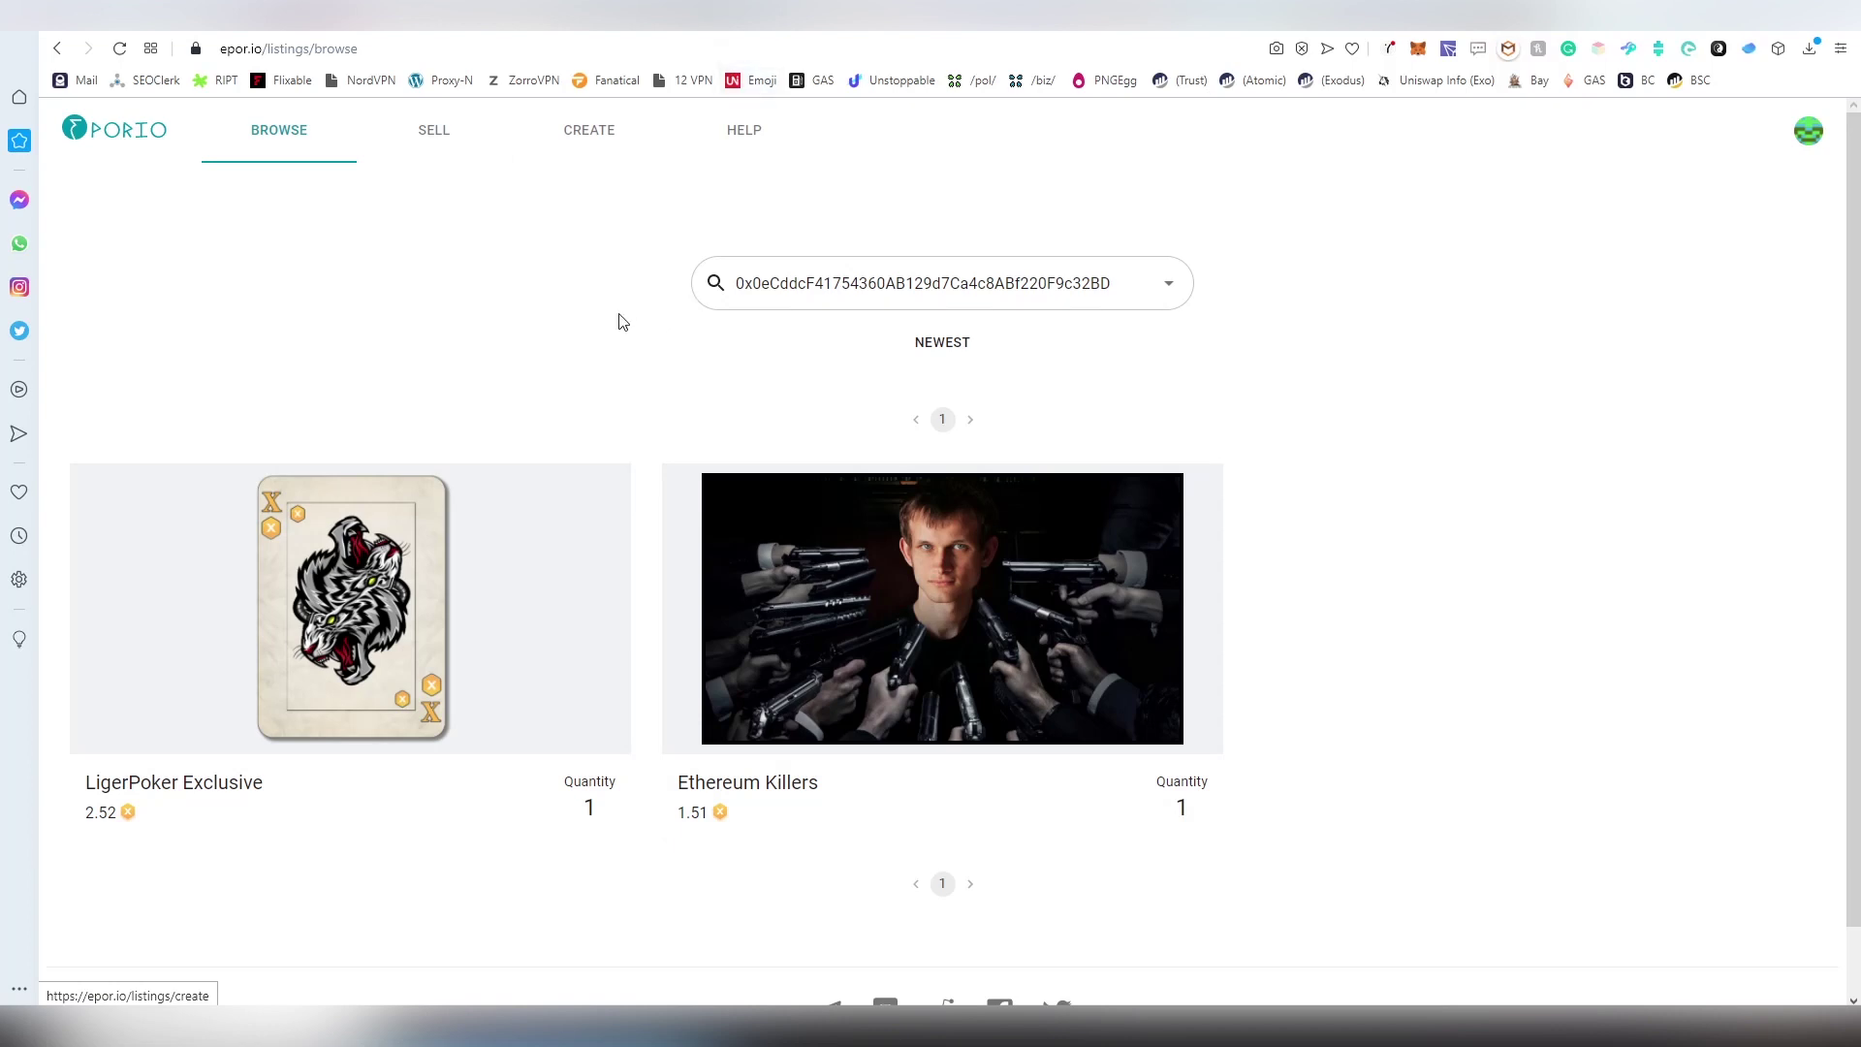
{"action": "scroll", "coordinate": [620, 321], "scroll_direction": "down", "scroll_amount": 1}
{"action": "scroll", "coordinate": [609, 357], "scroll_direction": "up", "scroll_amount": 1}
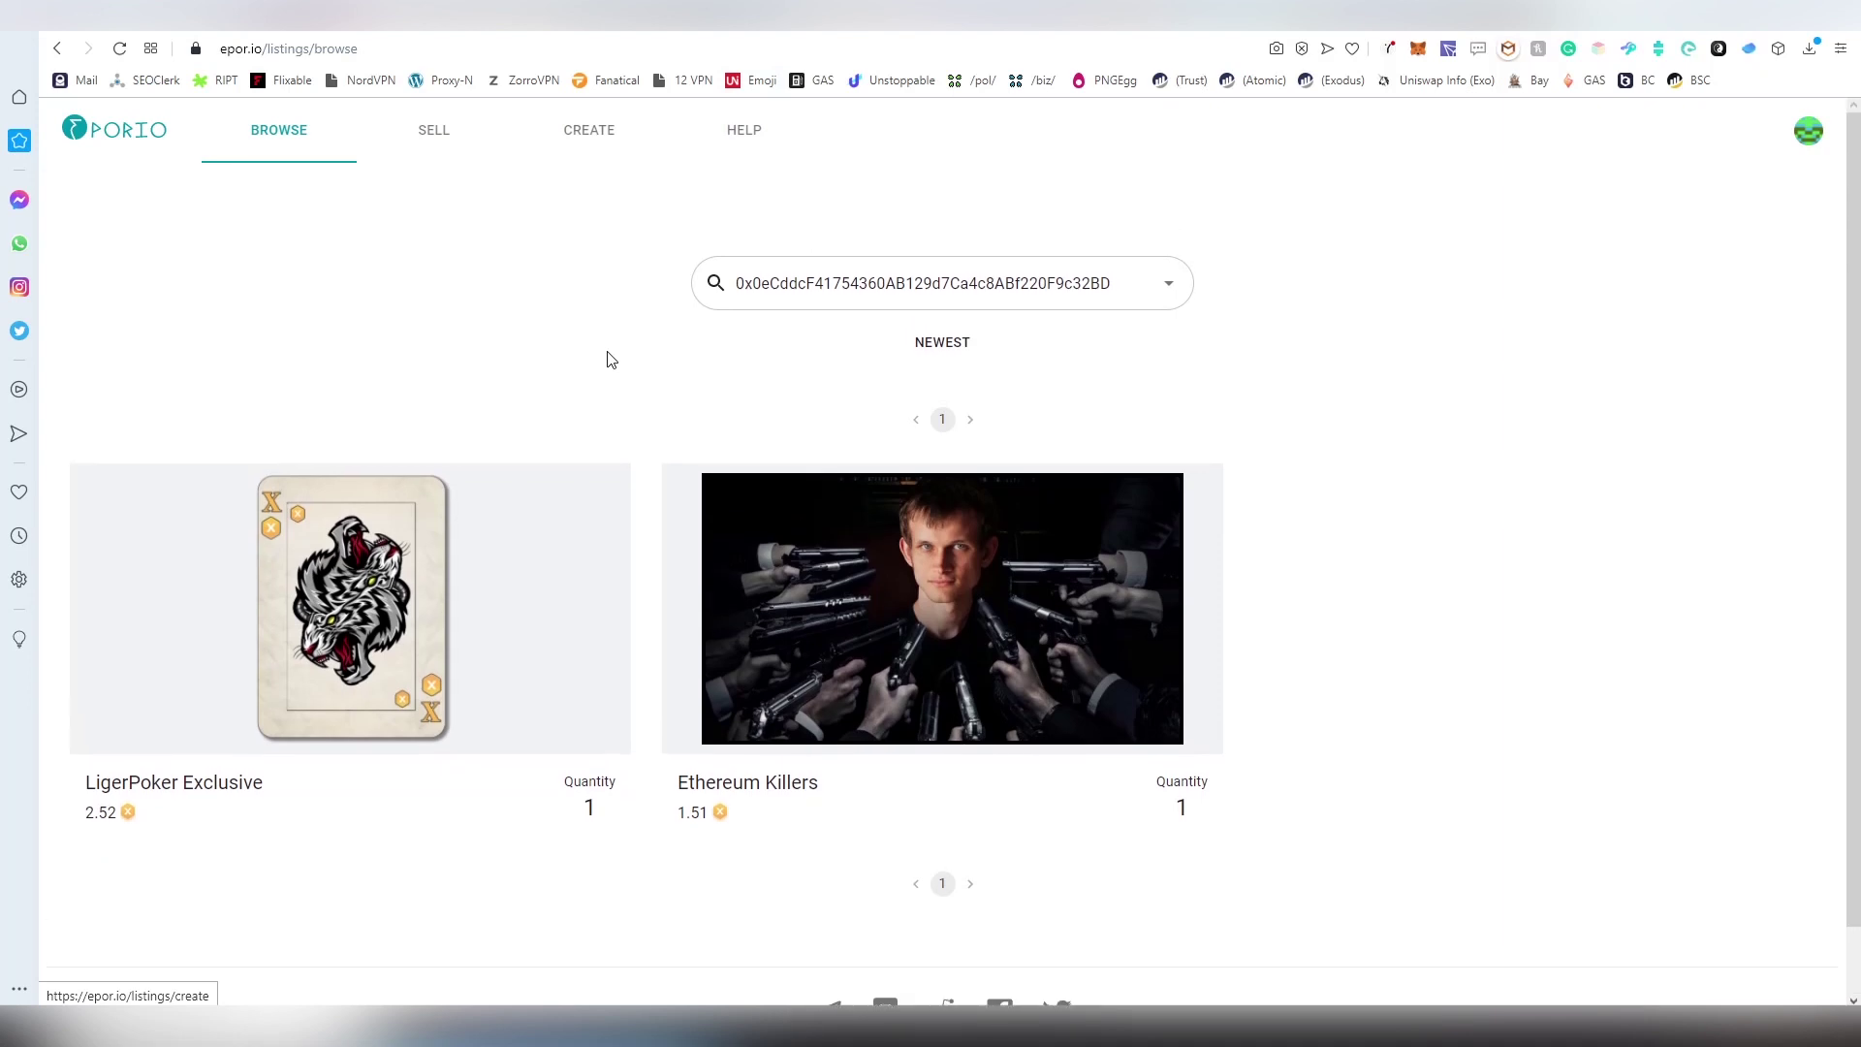